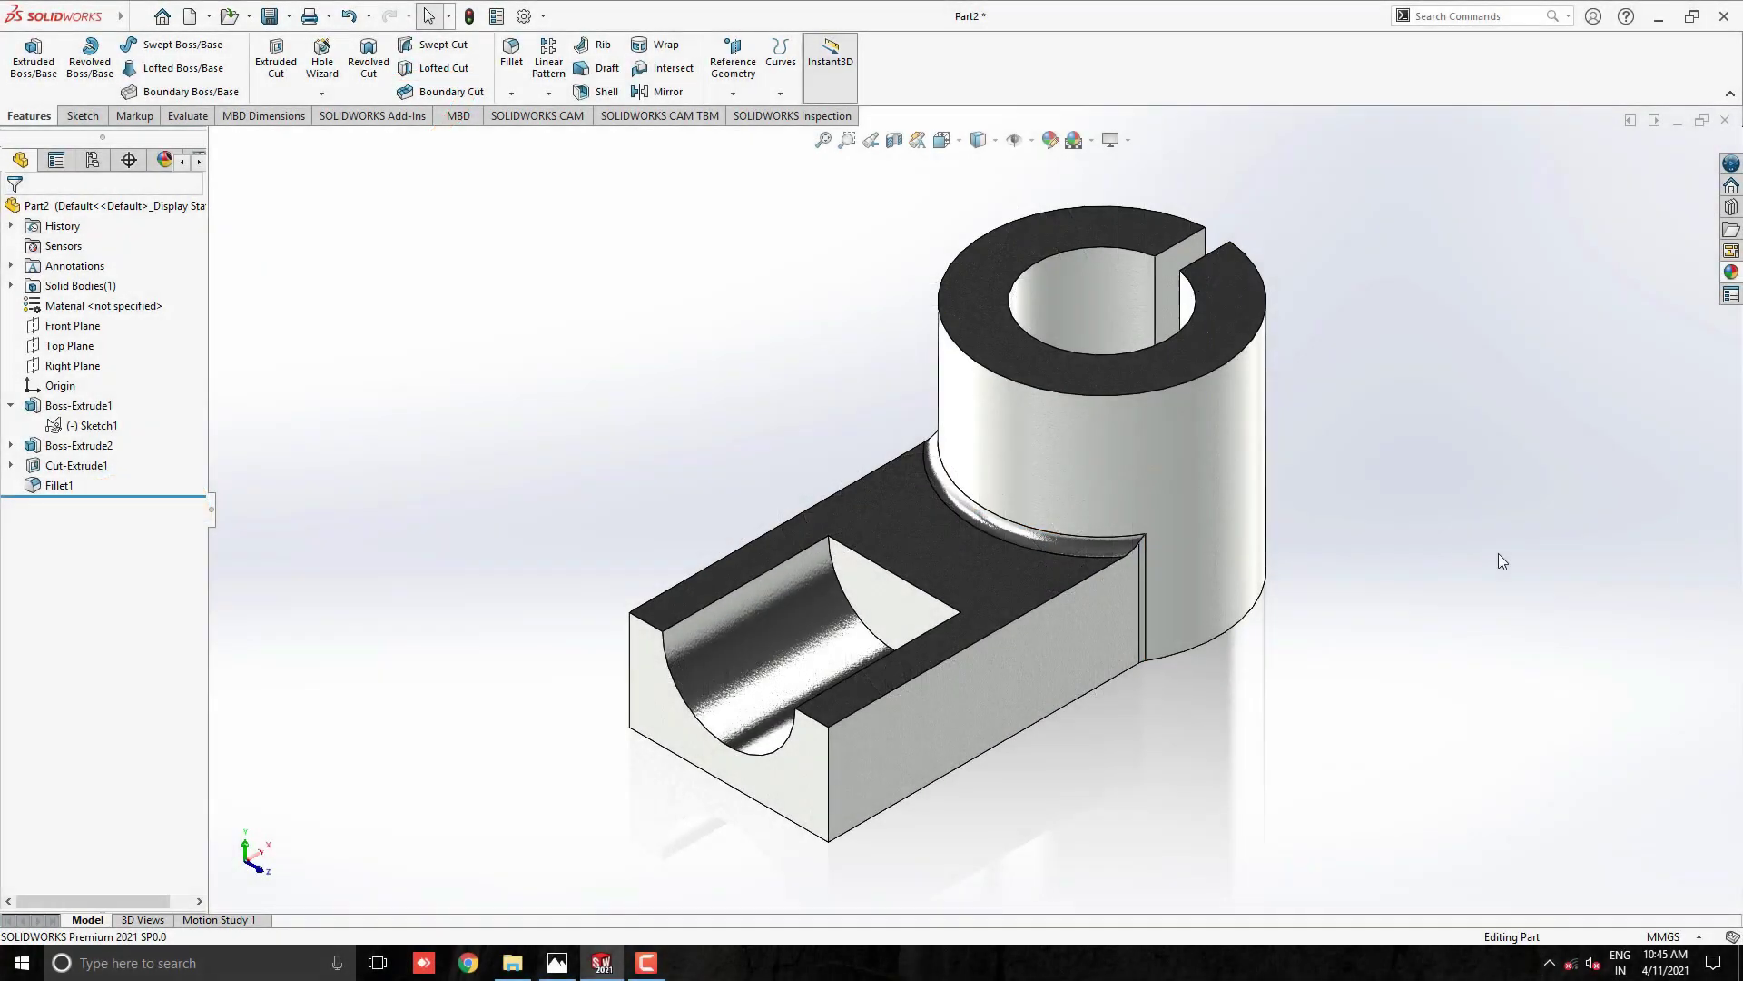
# - Orbit and zoom the finished slotted-cylinder part to view it from several angles
pyautogui.moveTo(1198, 635); pyautogui.dragTo(1067, 626, button='middle')
pyautogui.scroll(3, 1067, 626)
pyautogui.moveTo(997, 542); pyautogui.dragTo(1028, 462, button='middle')
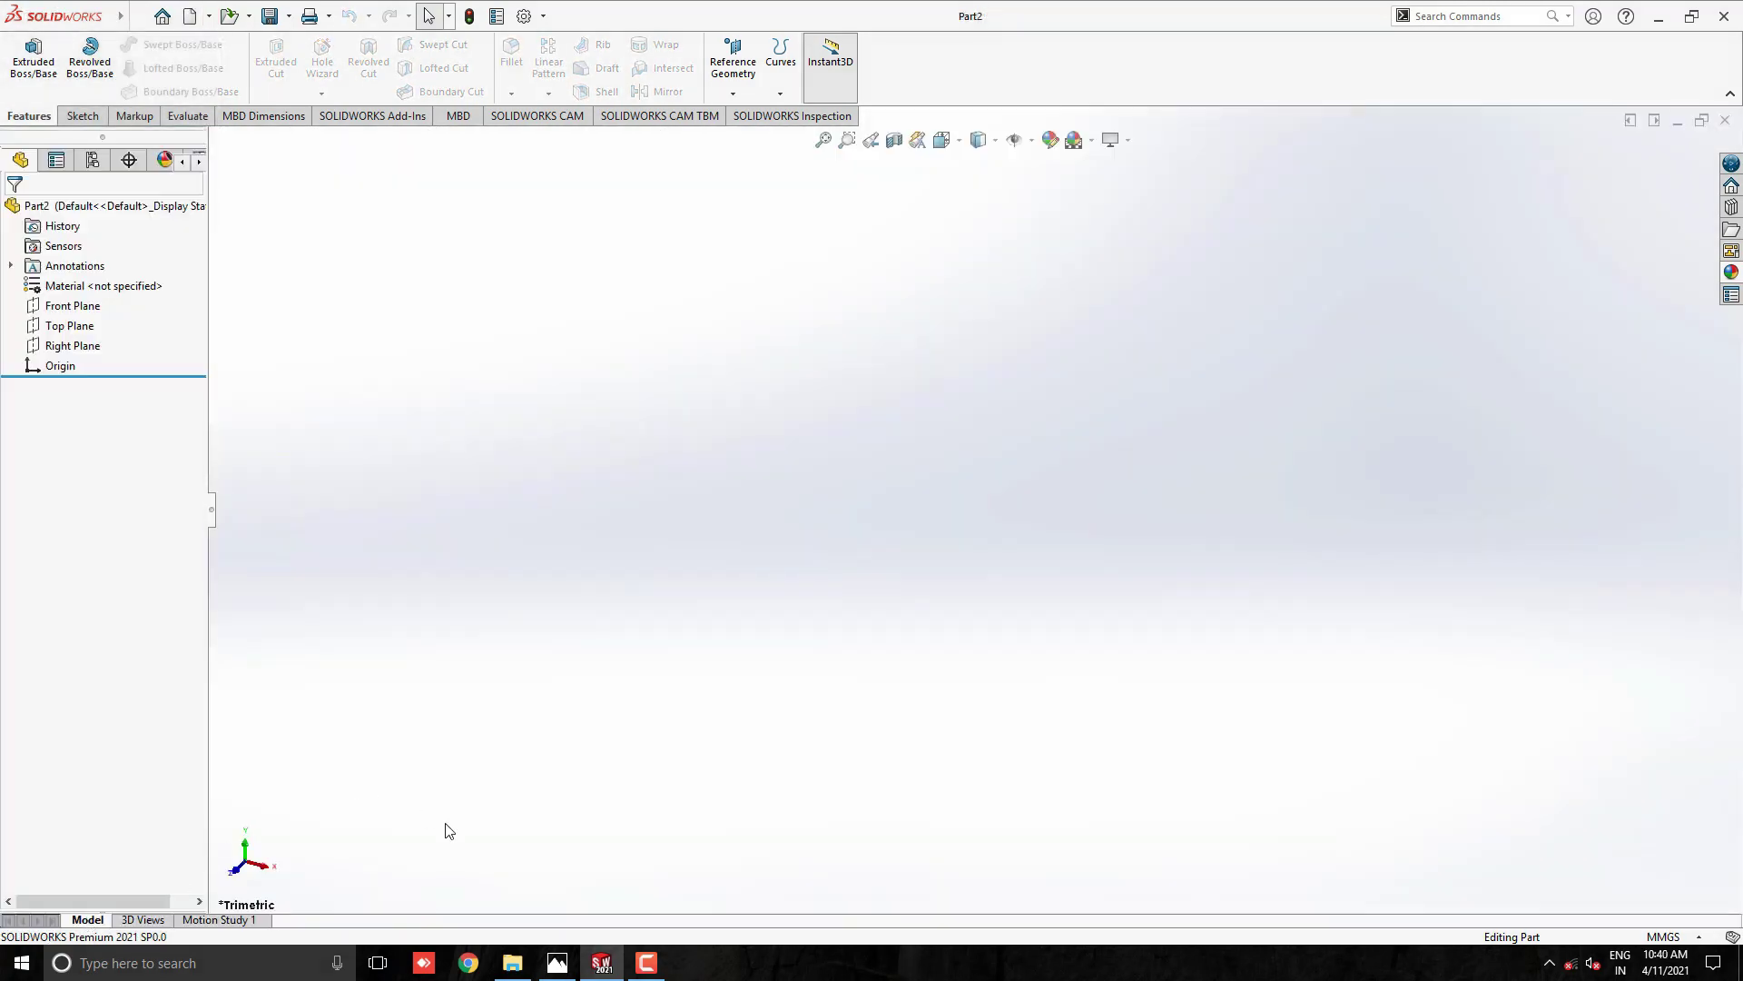
# - Show the 27 final.jpg reference drawing beside a restored-down SOLIDWORKS Part2 window
pyautogui.click(556, 962)
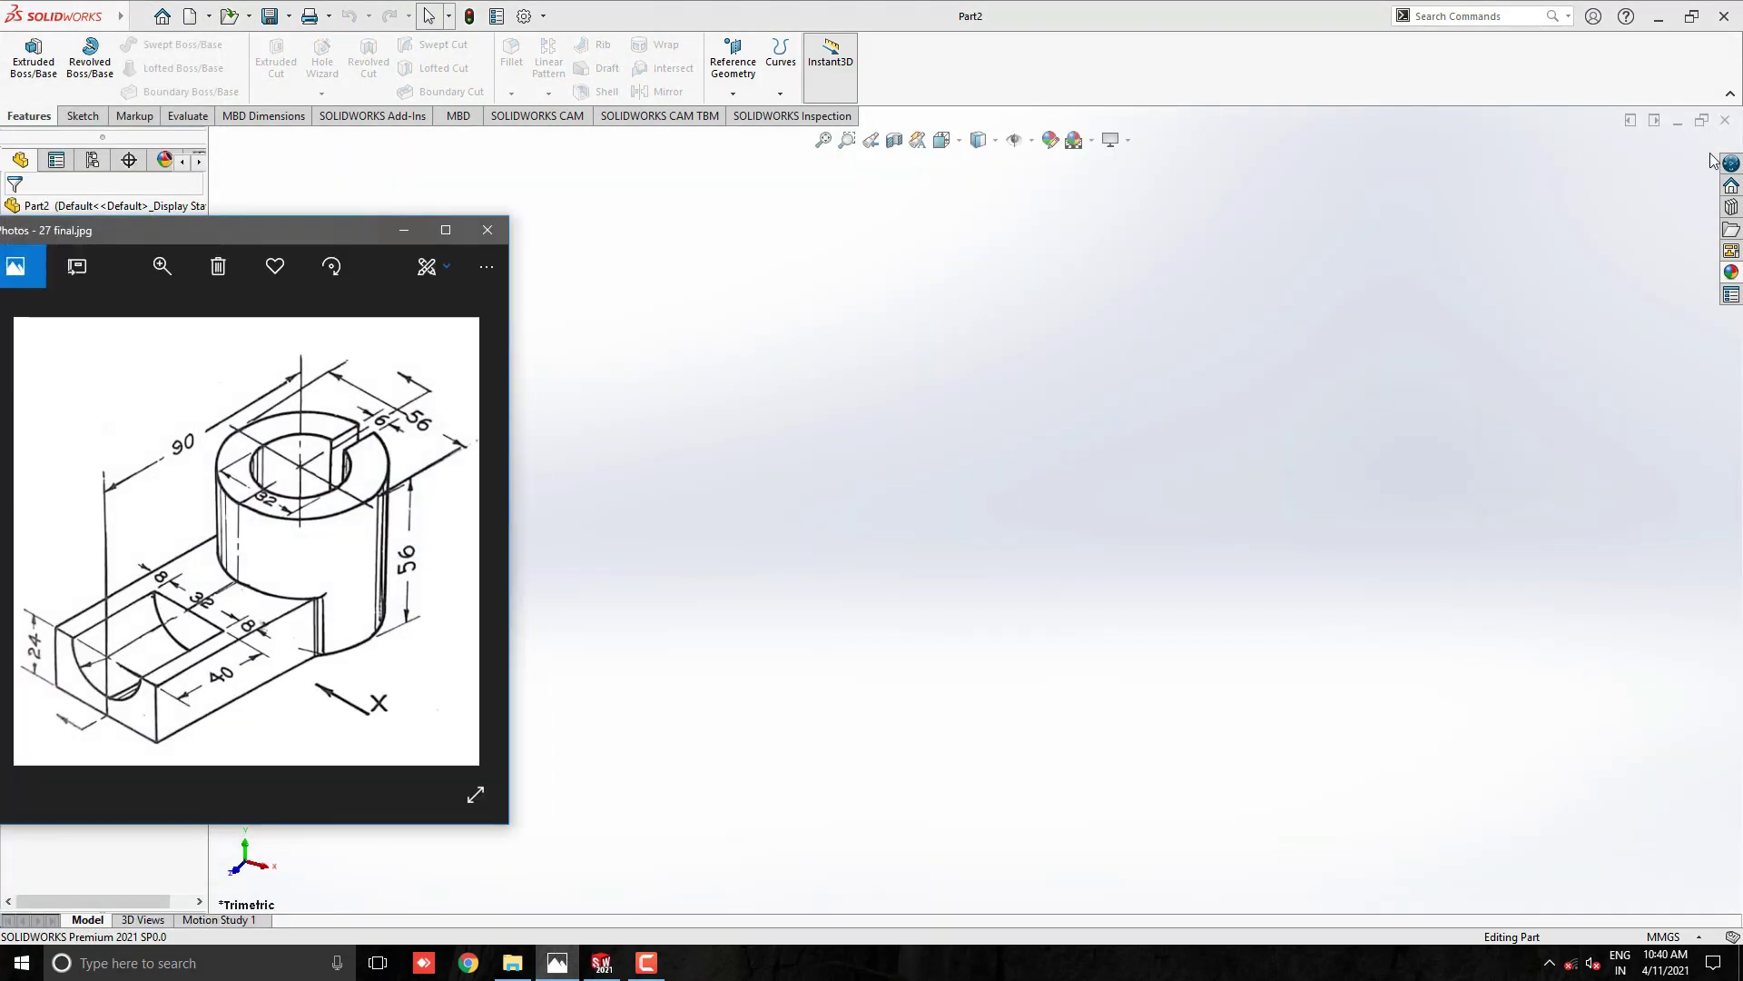
pyautogui.click(1702, 120)
pyautogui.click(205, 788)
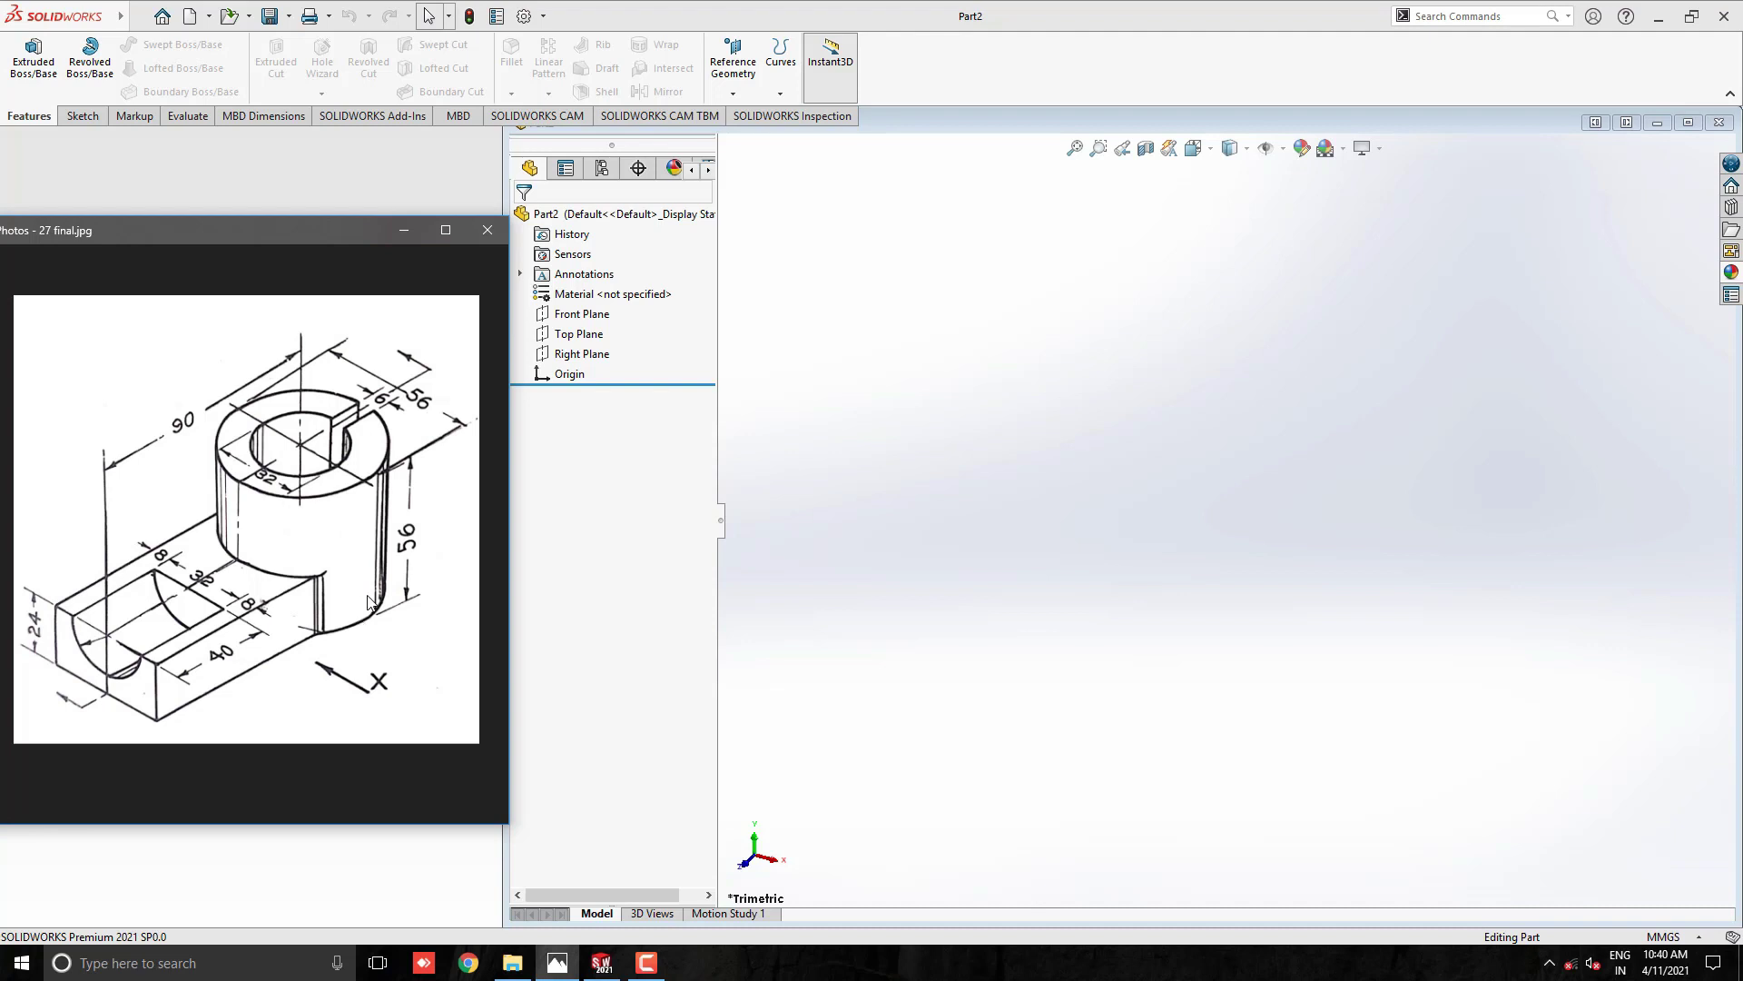
pyautogui.click(1177, 525)
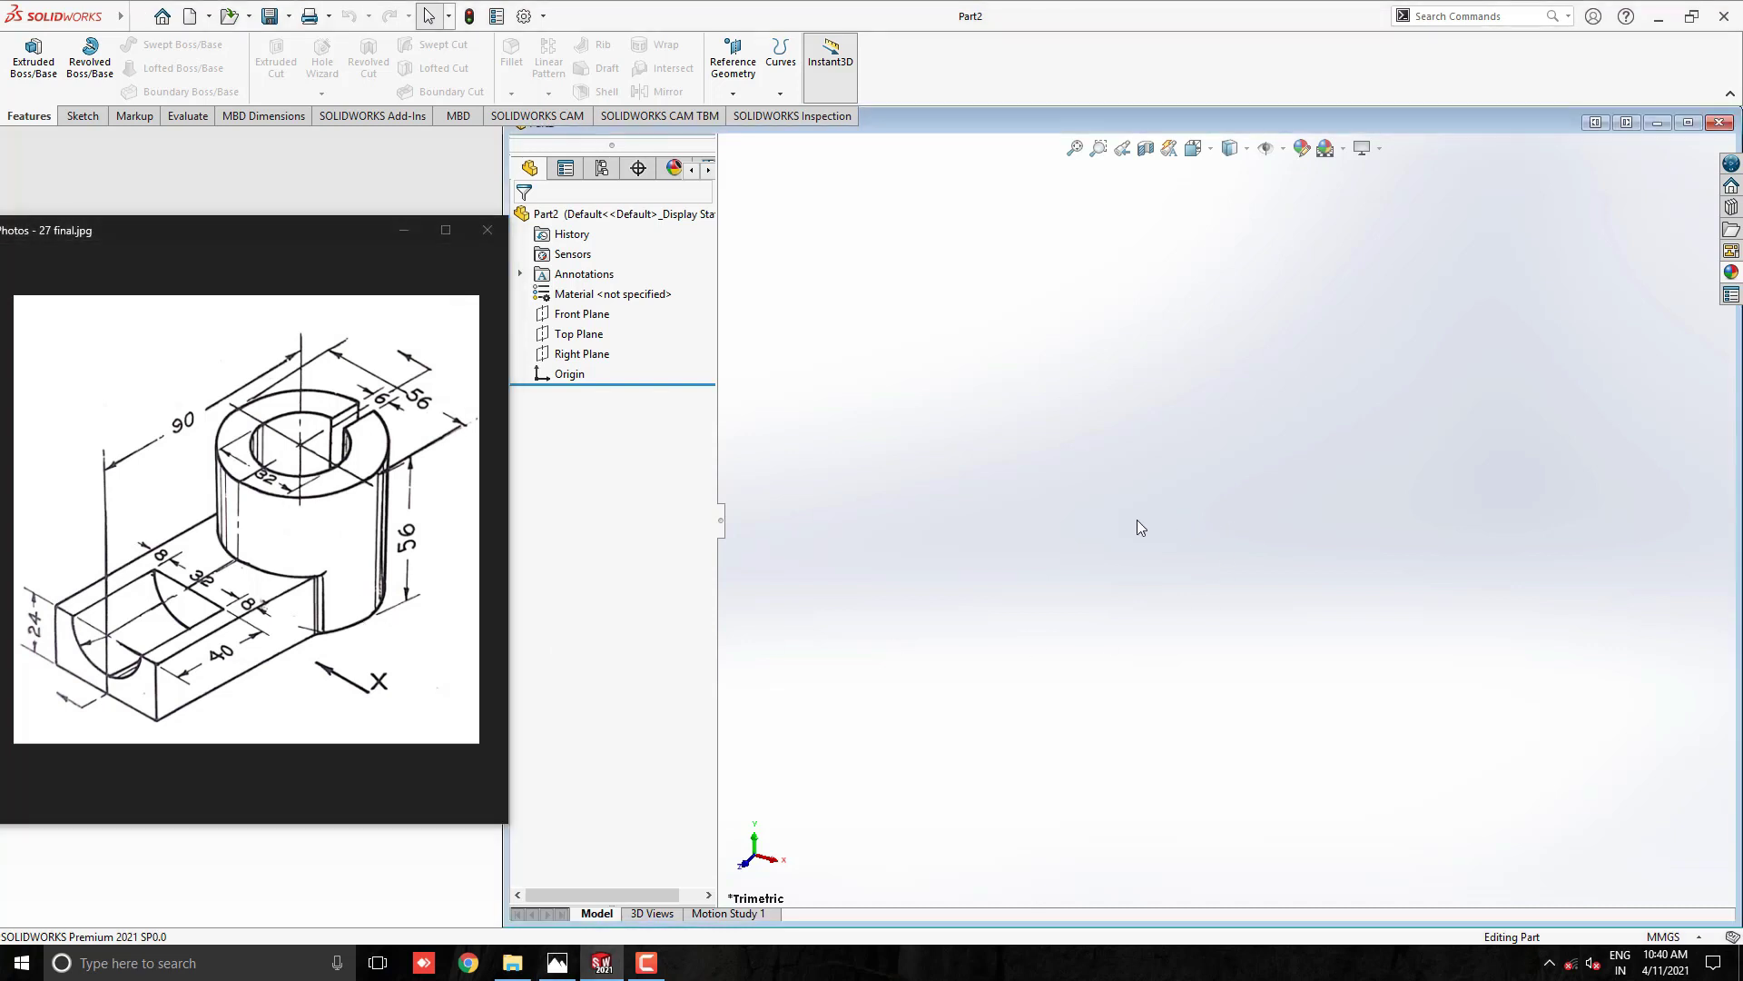
# - Start a sketch on the Top Plane and draw a Ø56 circle at the origin
pyautogui.click(580, 333)
pyautogui.click(601, 307)
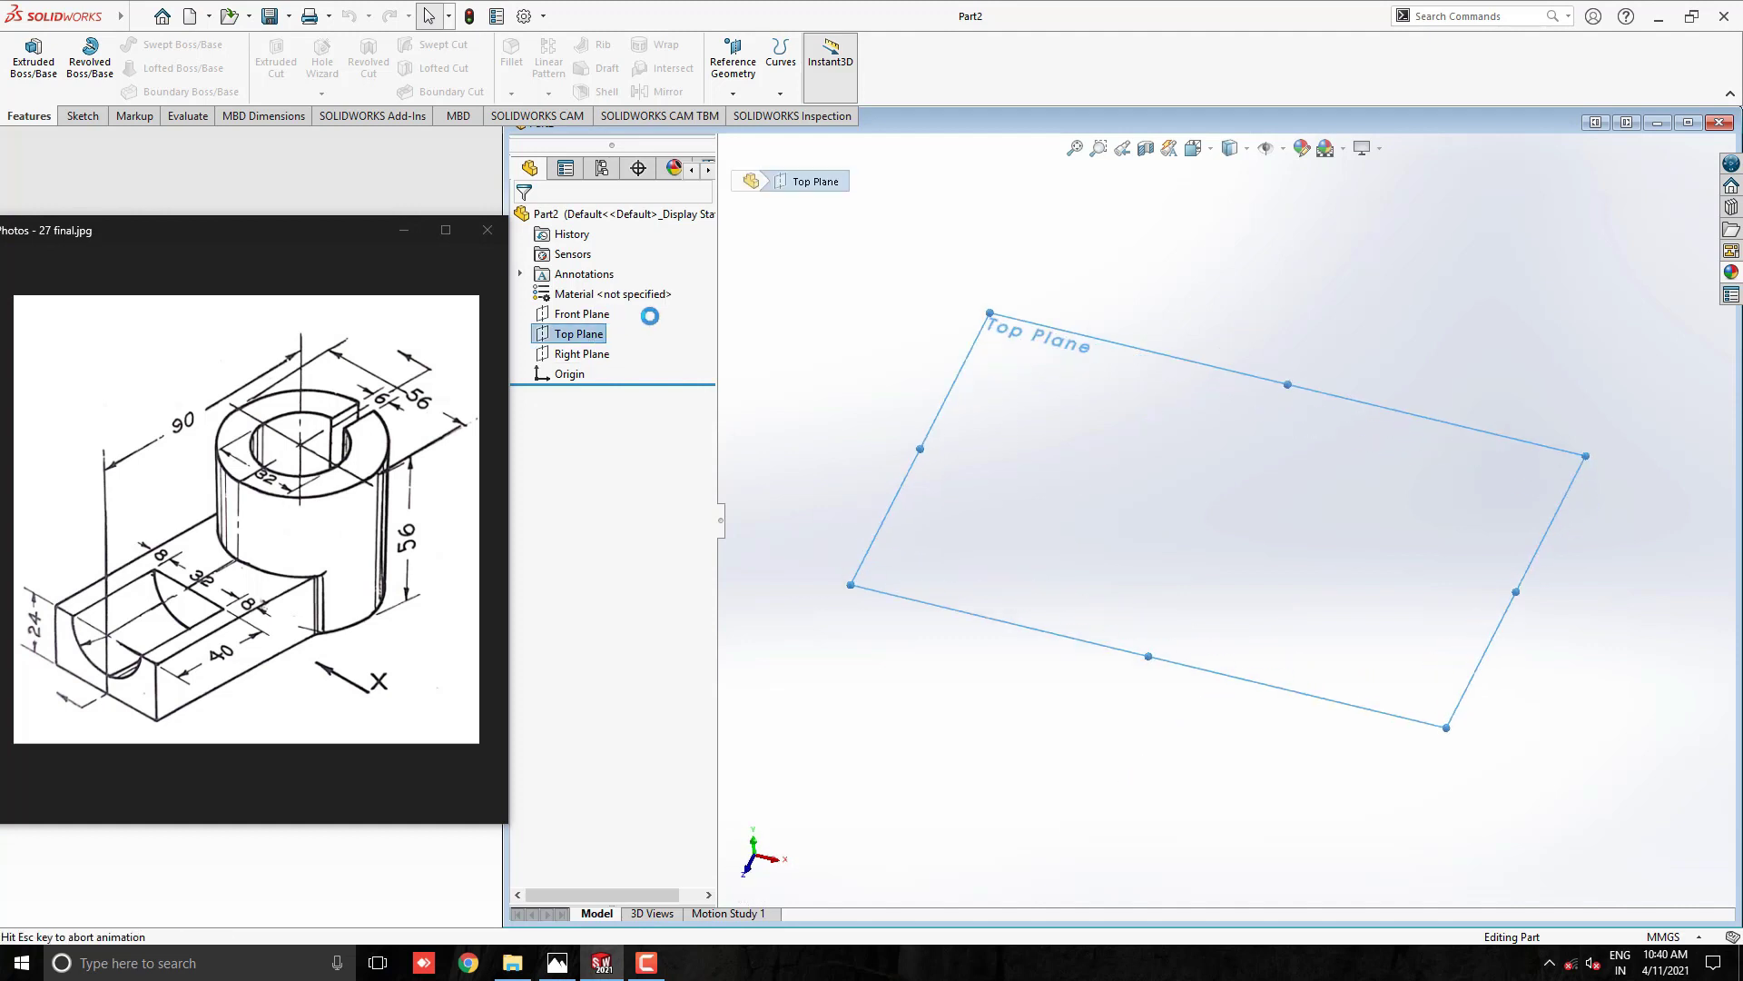
pyautogui.scroll(-2, 1360, 501)
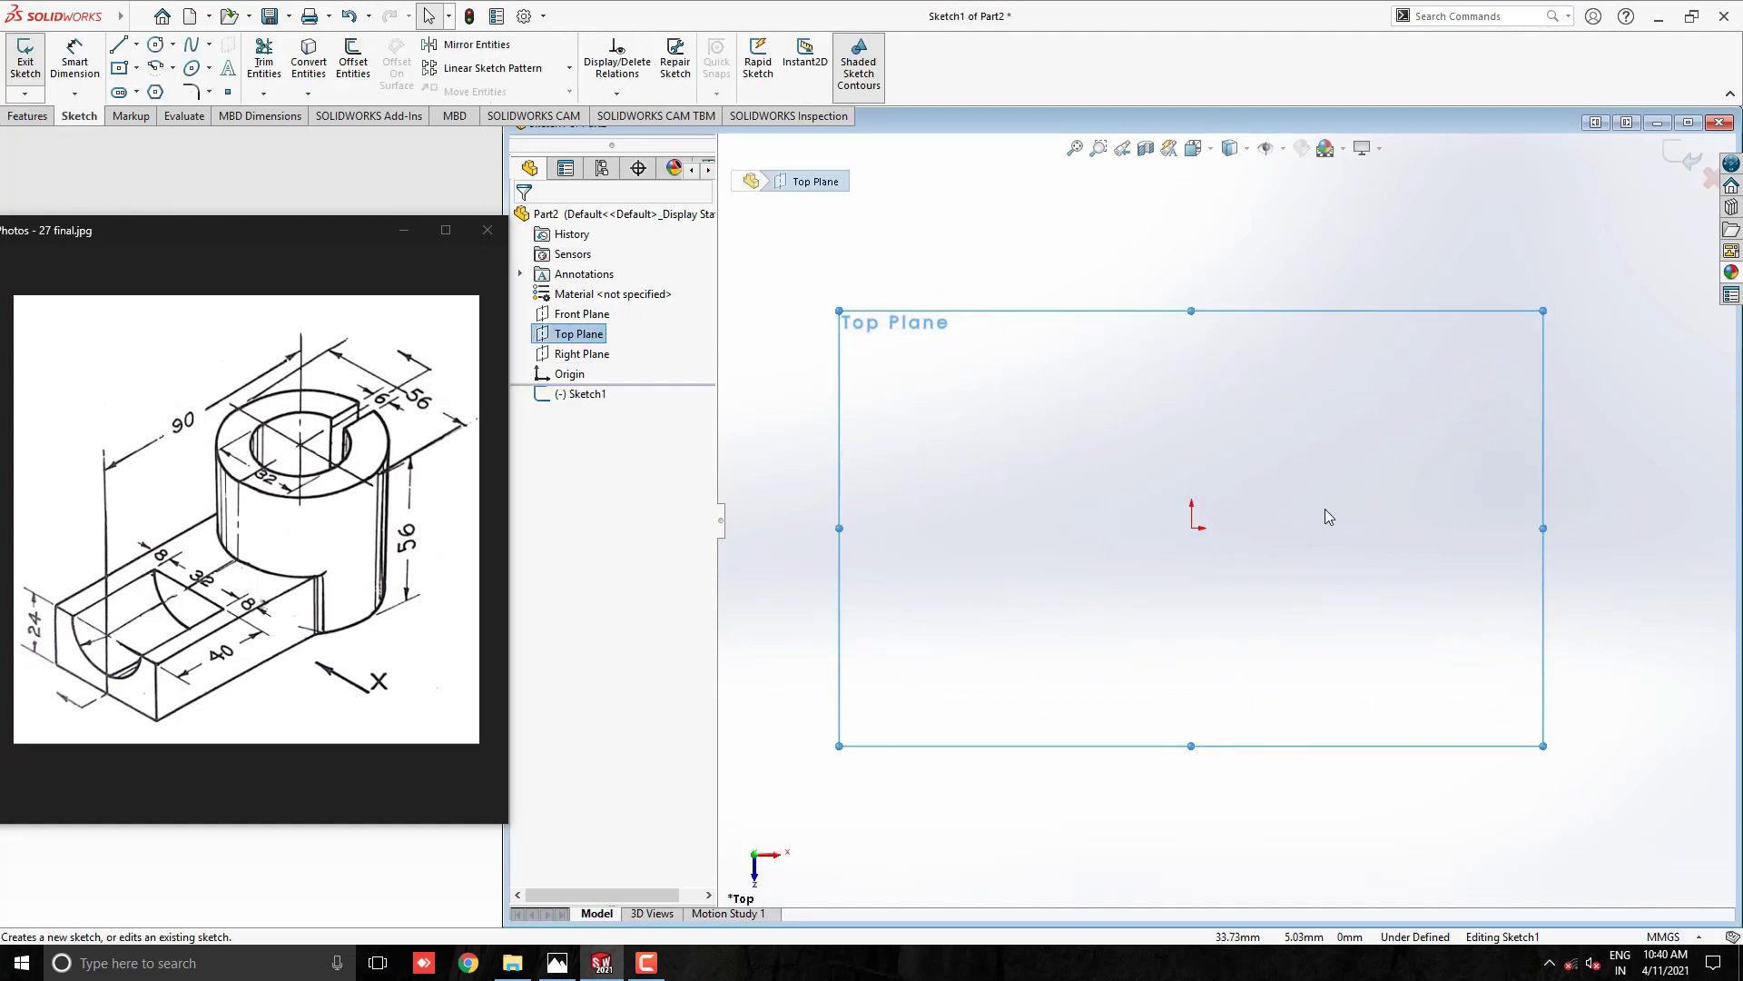
pyautogui.click(155, 45)
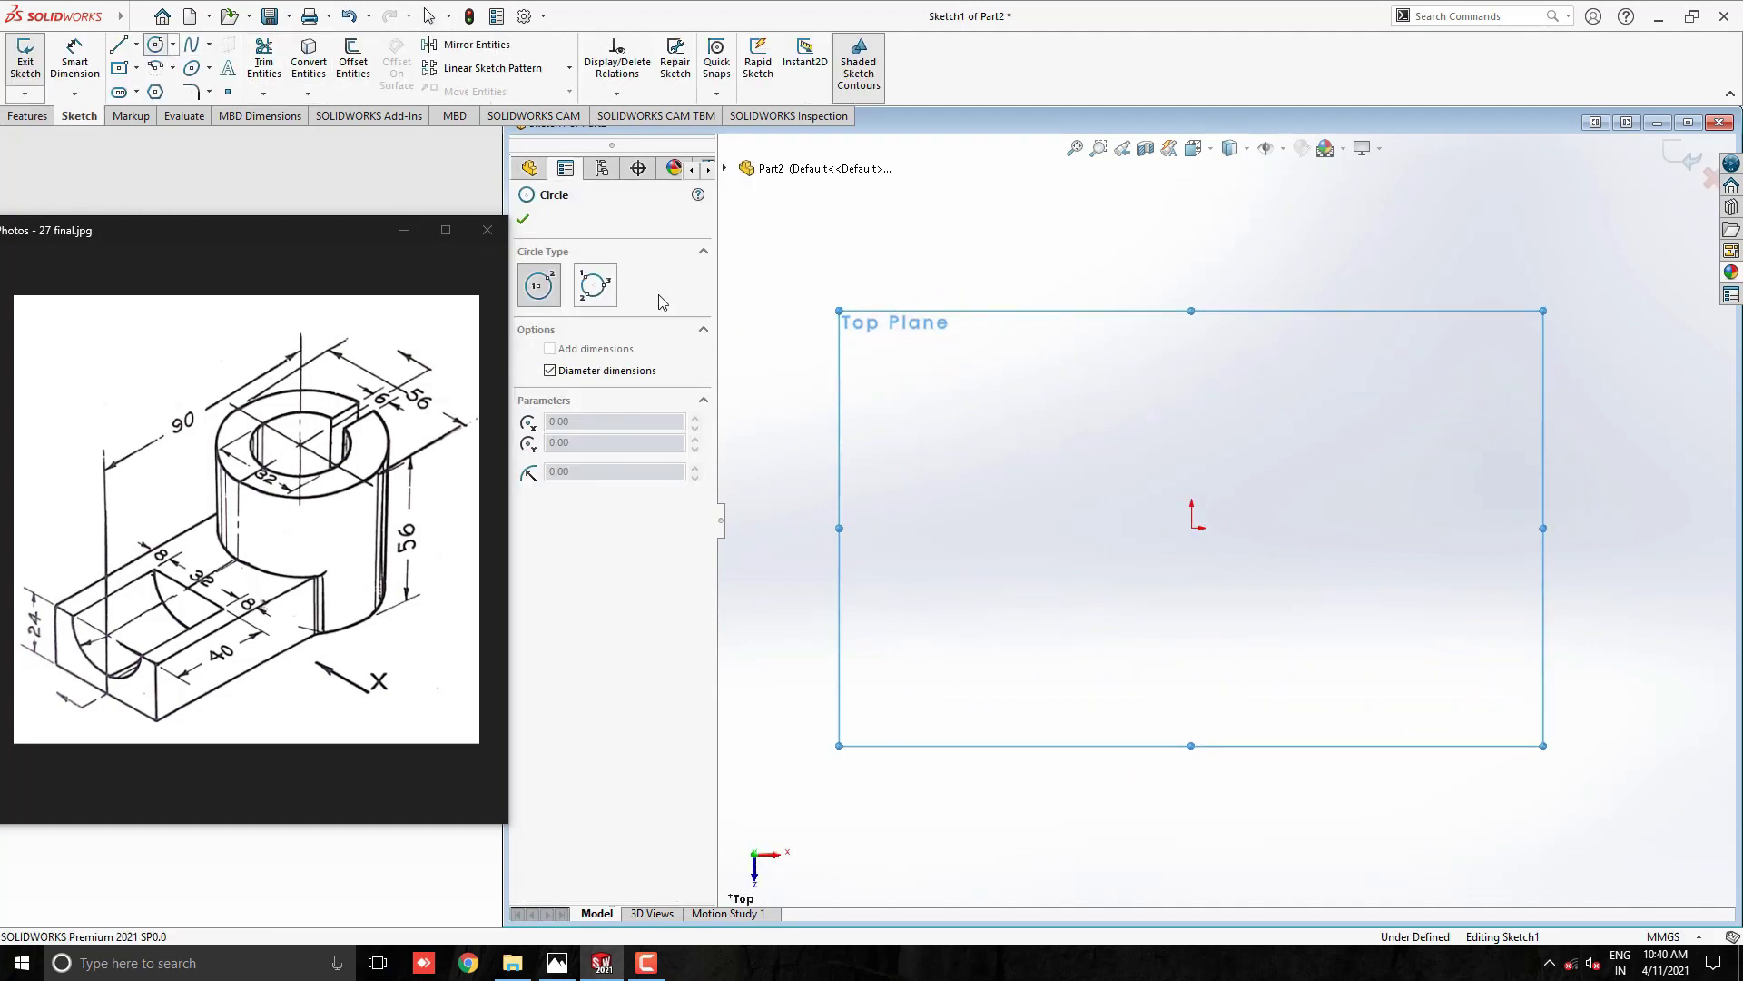
pyautogui.click(1193, 541)
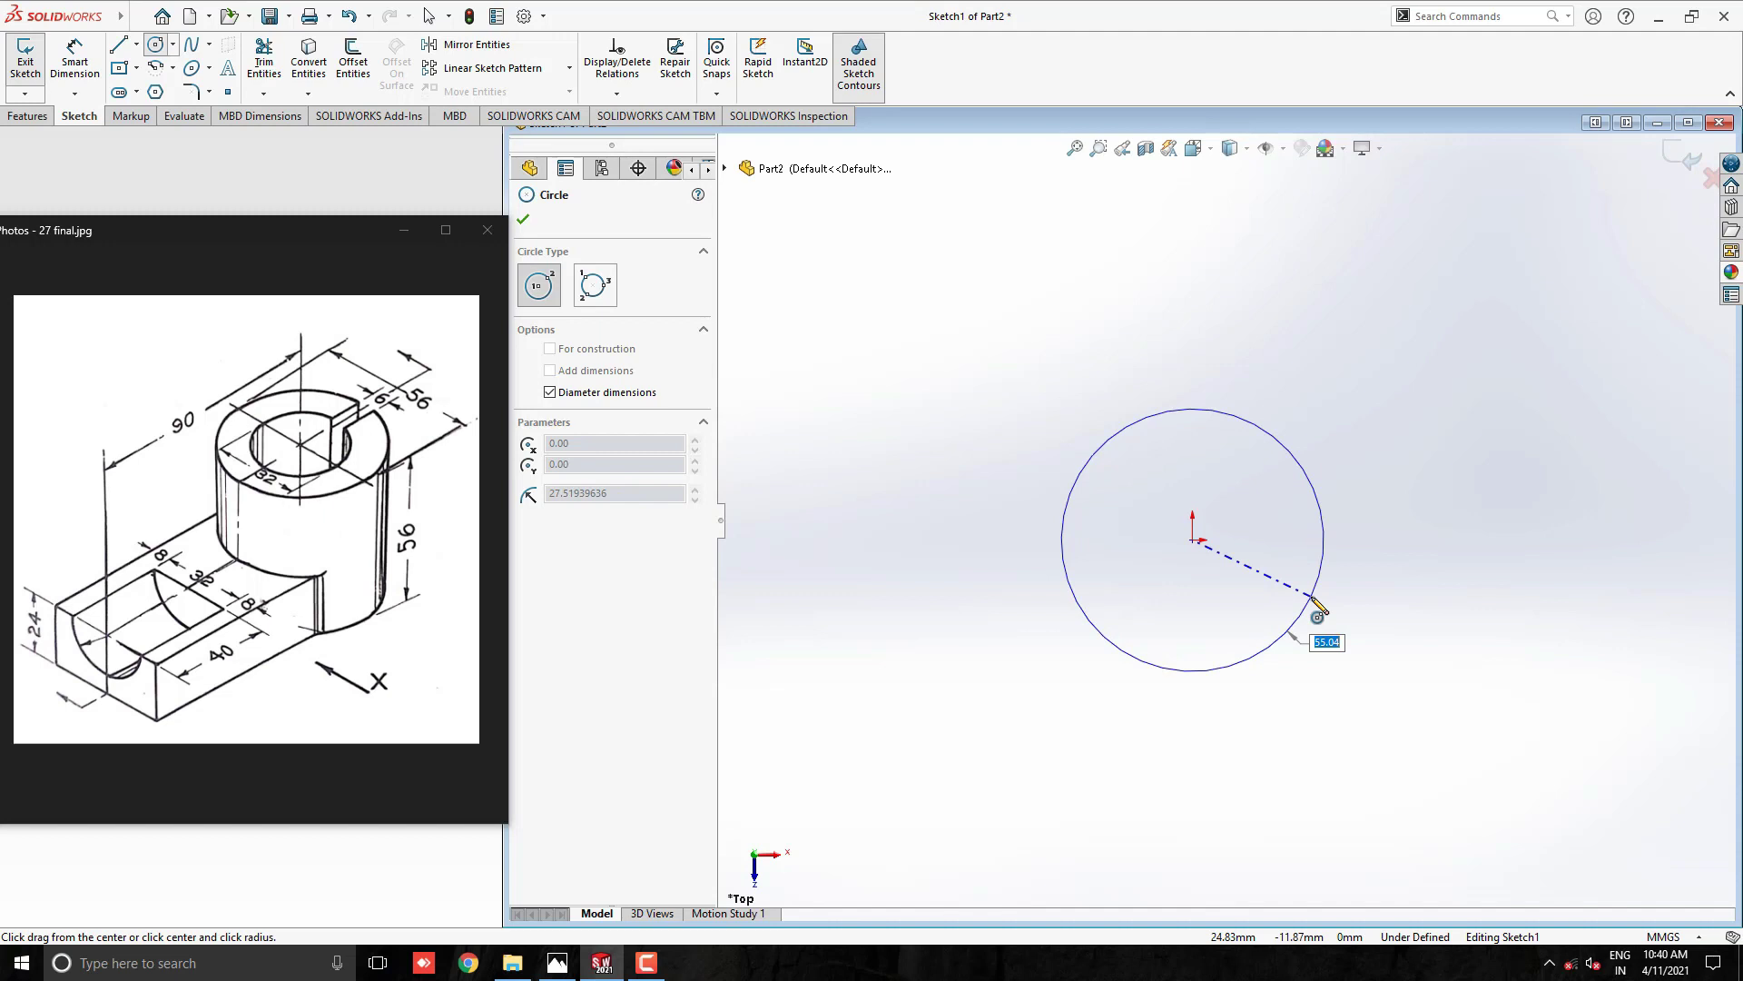
pyautogui.write('56')
pyautogui.press('Return')
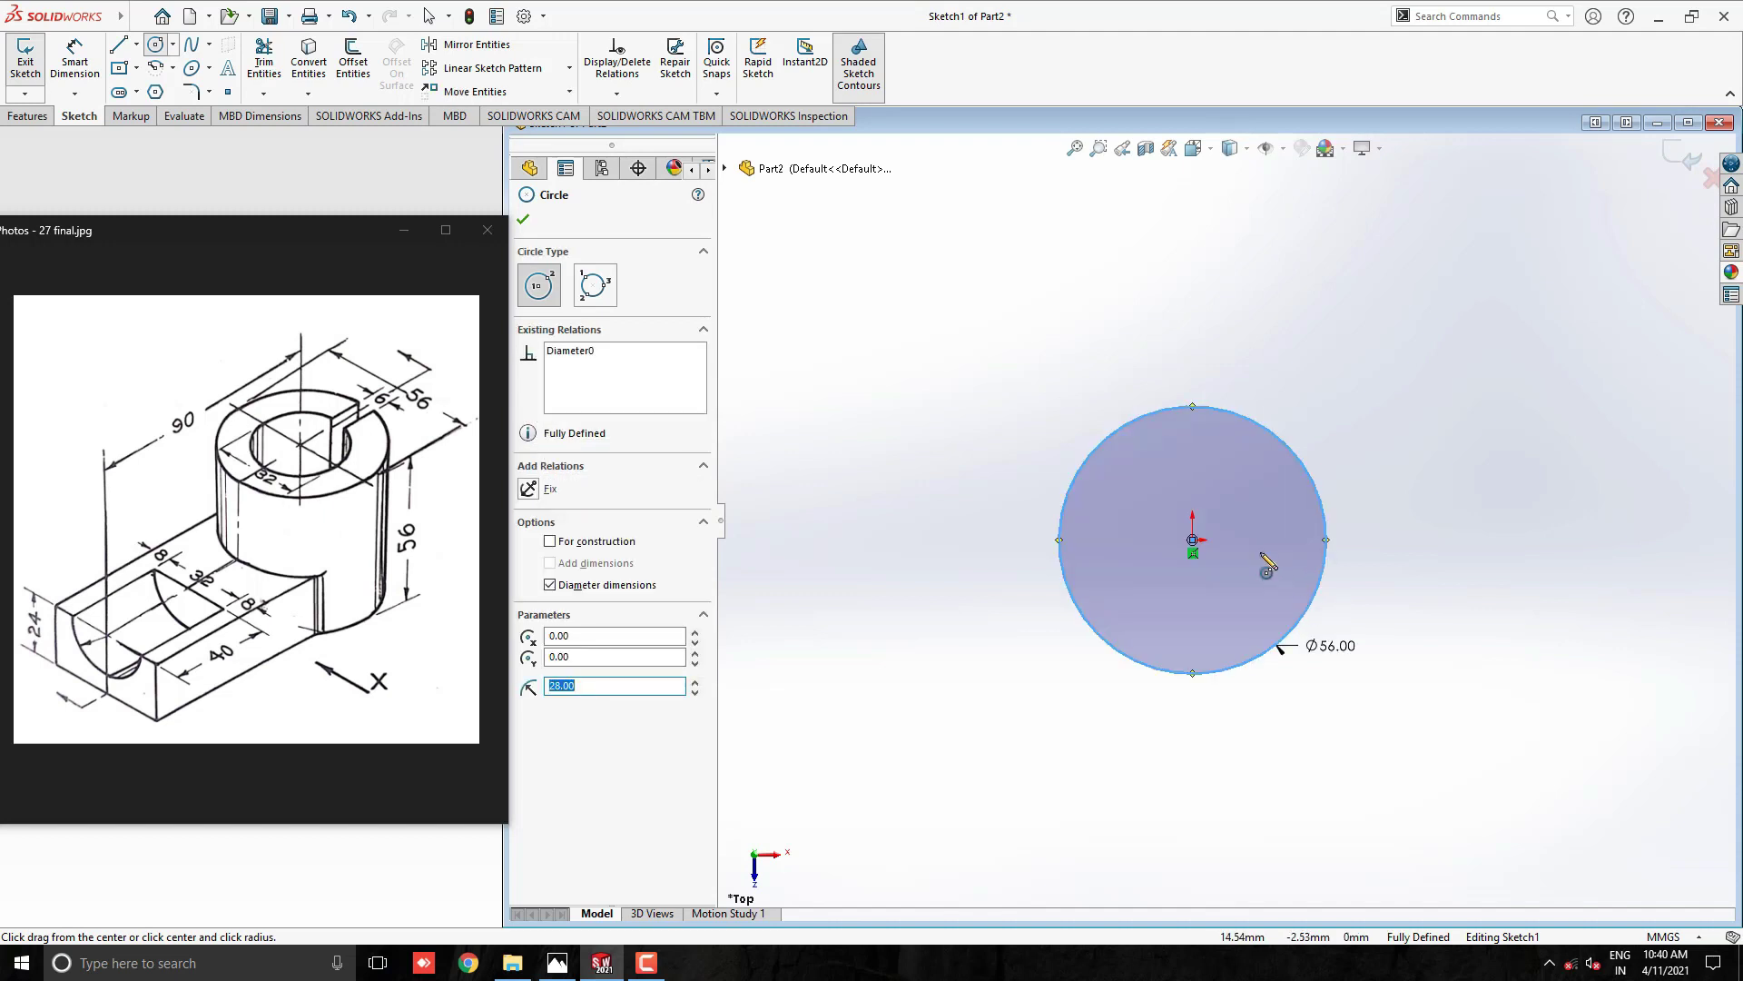
# - Add a concentric Ø32 circle at the origin
pyautogui.scroll(-2, 1213, 554)
pyautogui.click(1165, 530)
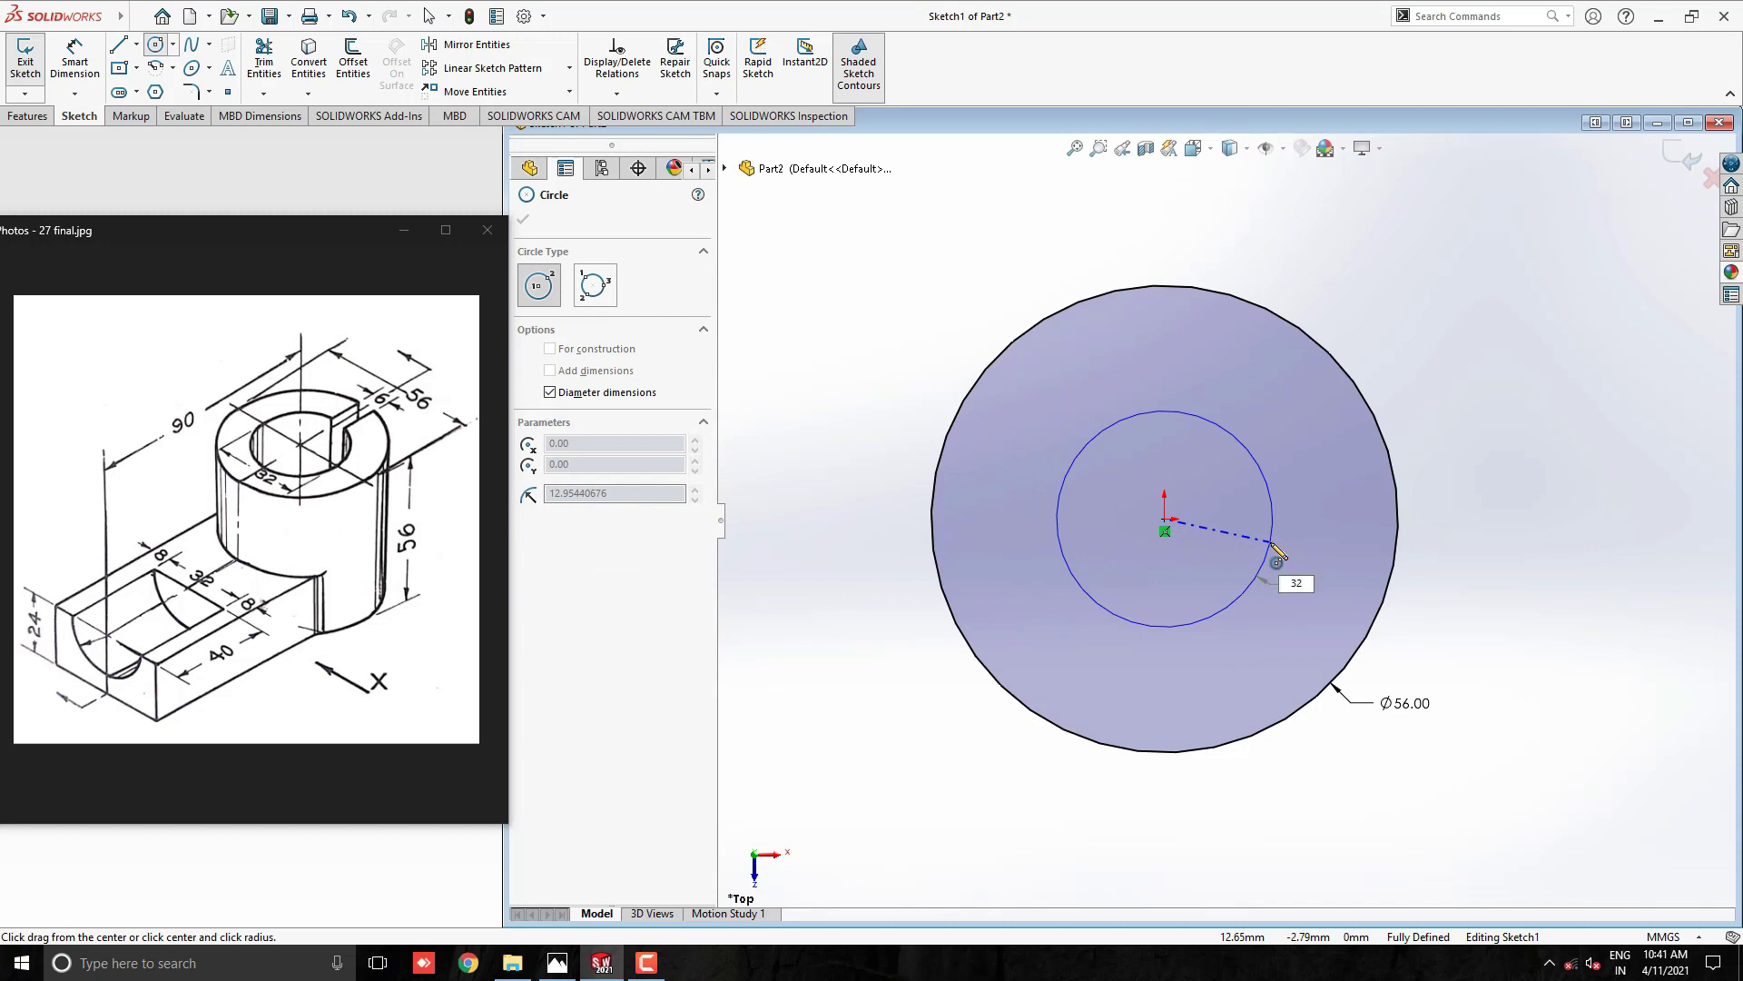
pyautogui.write('32')
pyautogui.press('Return')
pyautogui.press('Escape')
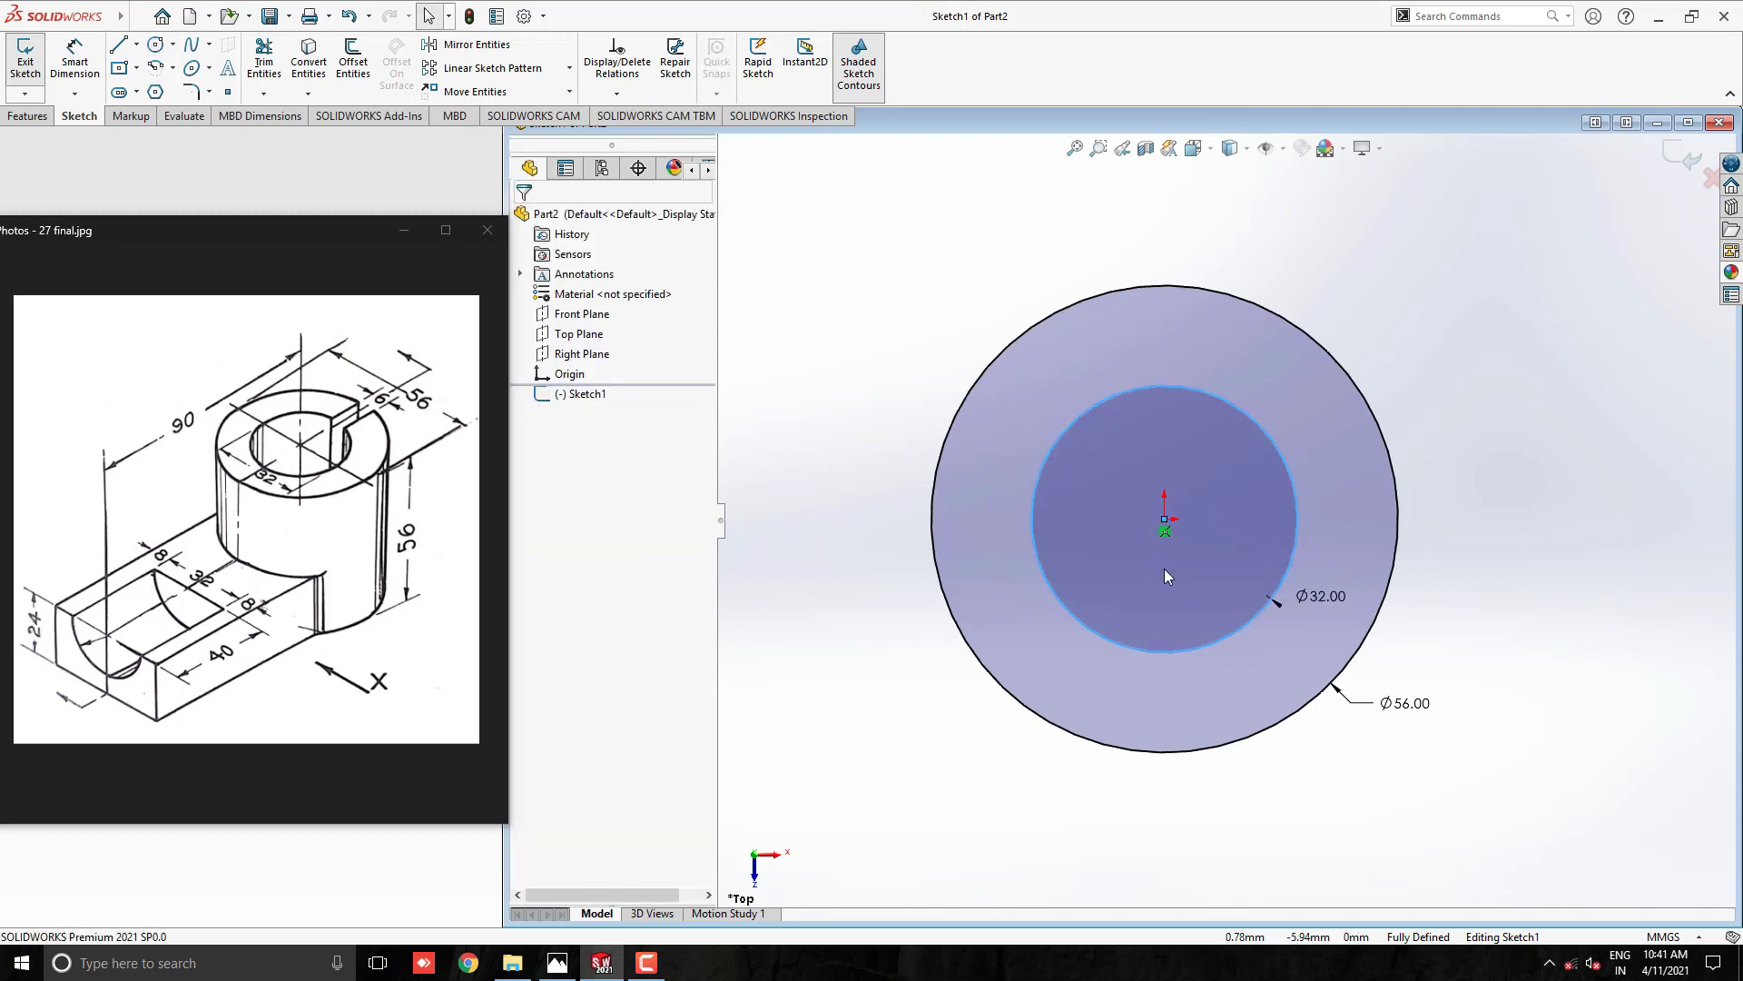
pyautogui.scroll(2, 1199, 555)
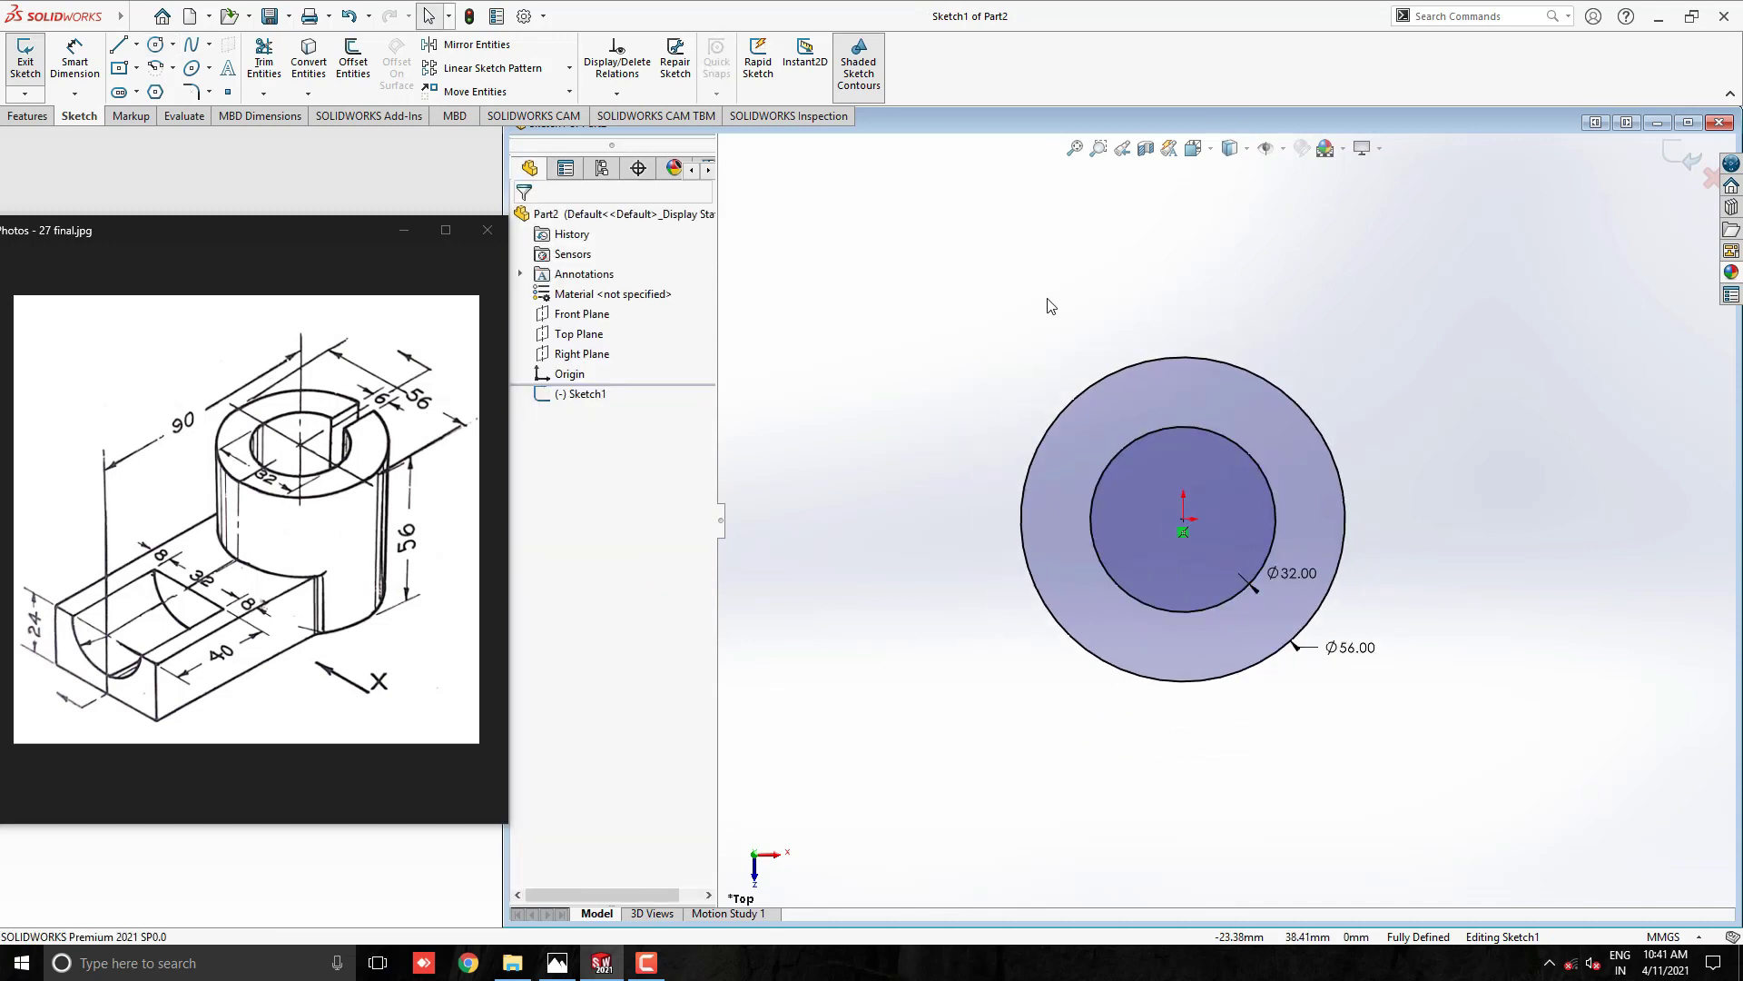
# - Draw a 6 mm-high centre rectangle on the outer circle's right quadrant, reaching into the Ø32 circle
pyautogui.click(136, 68)
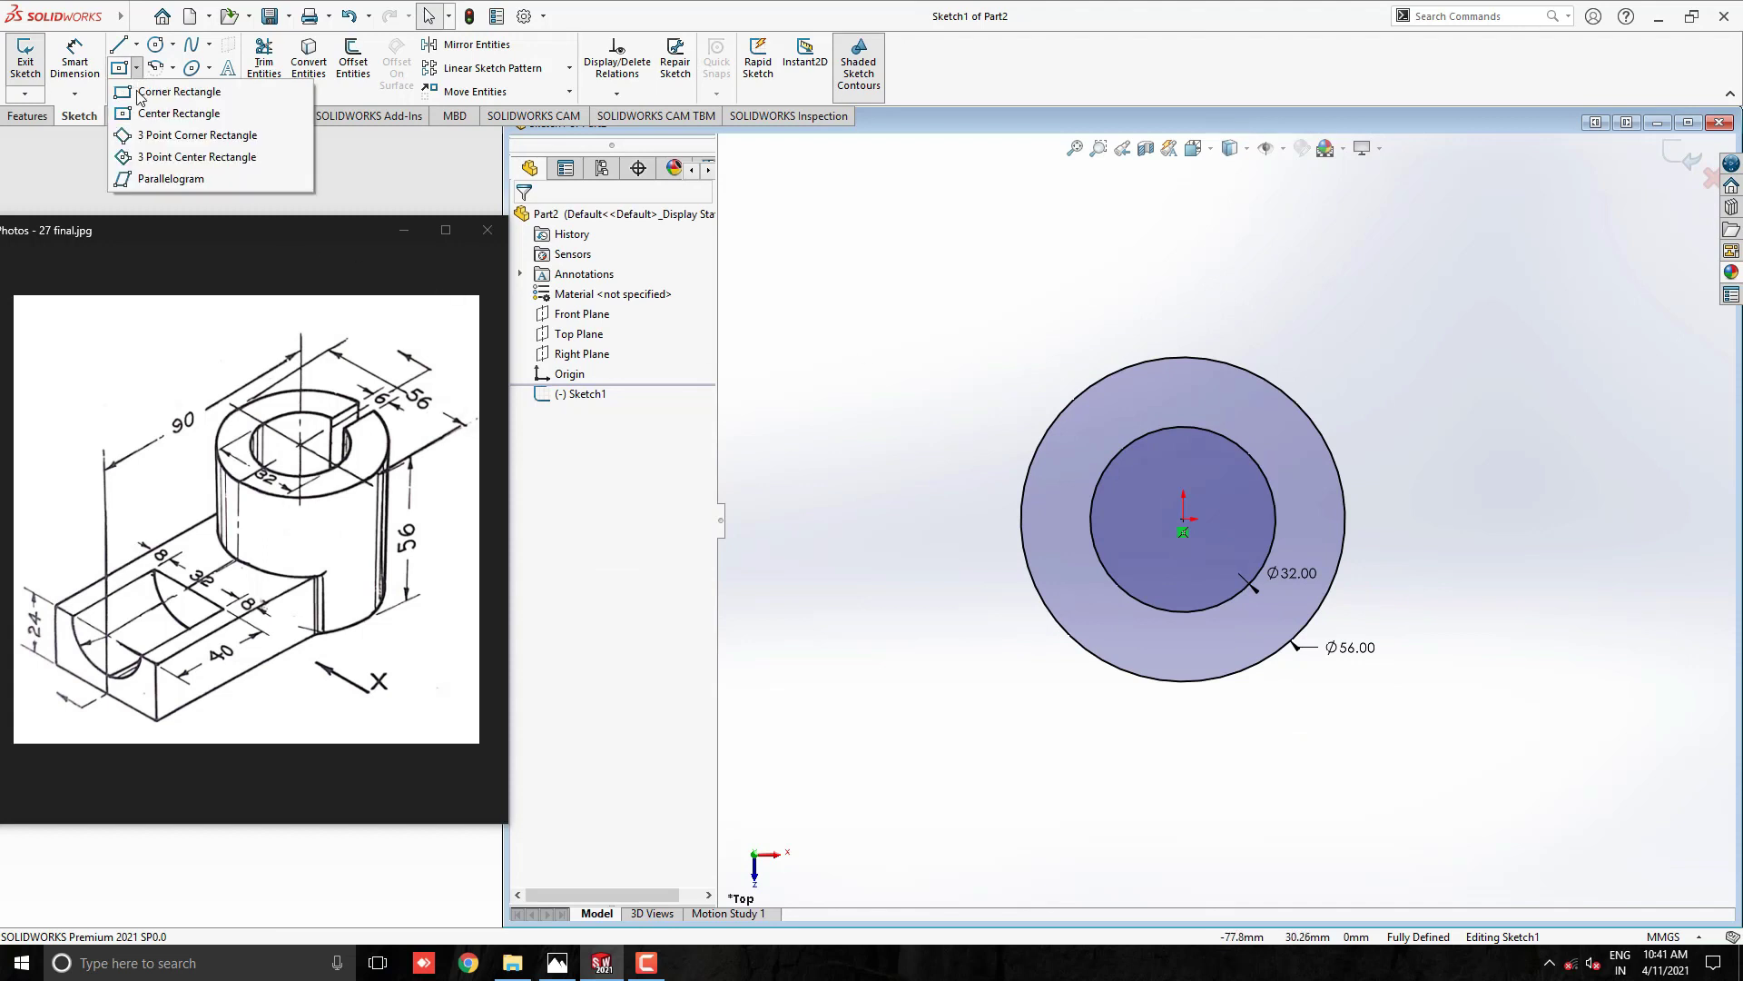
pyautogui.click(168, 114)
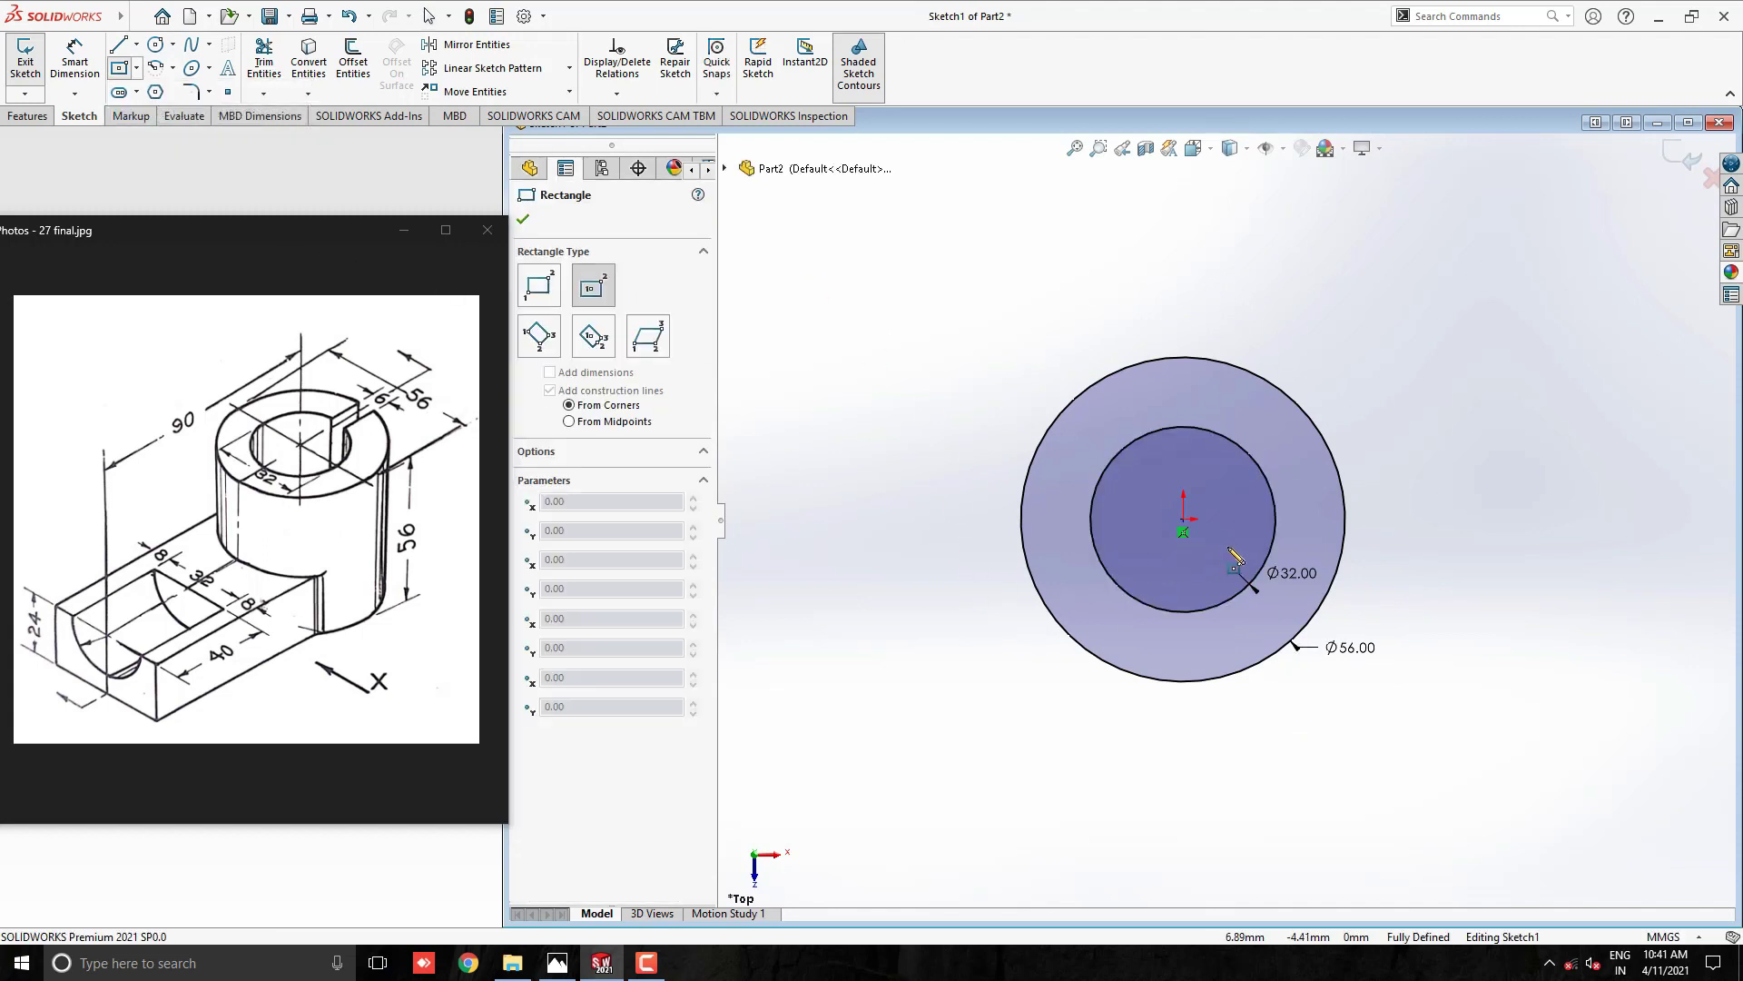
pyautogui.scroll(-3, 1235, 563)
pyautogui.click(1397, 505)
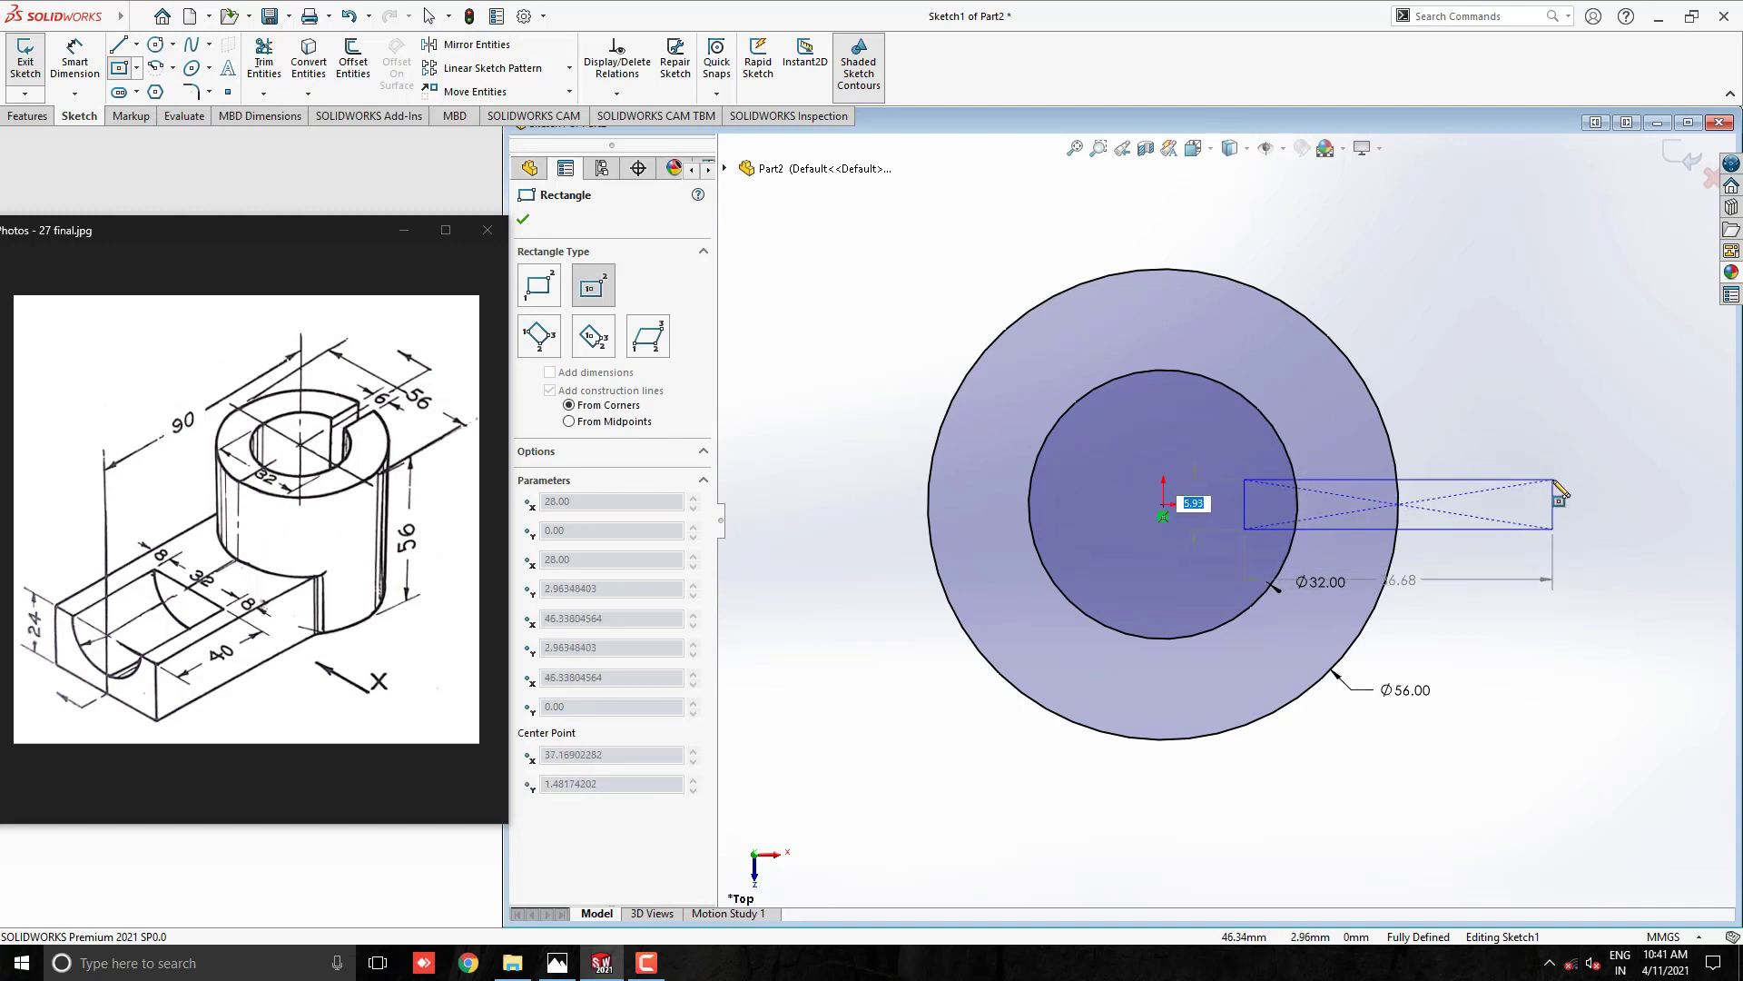
pyautogui.press('Tab')
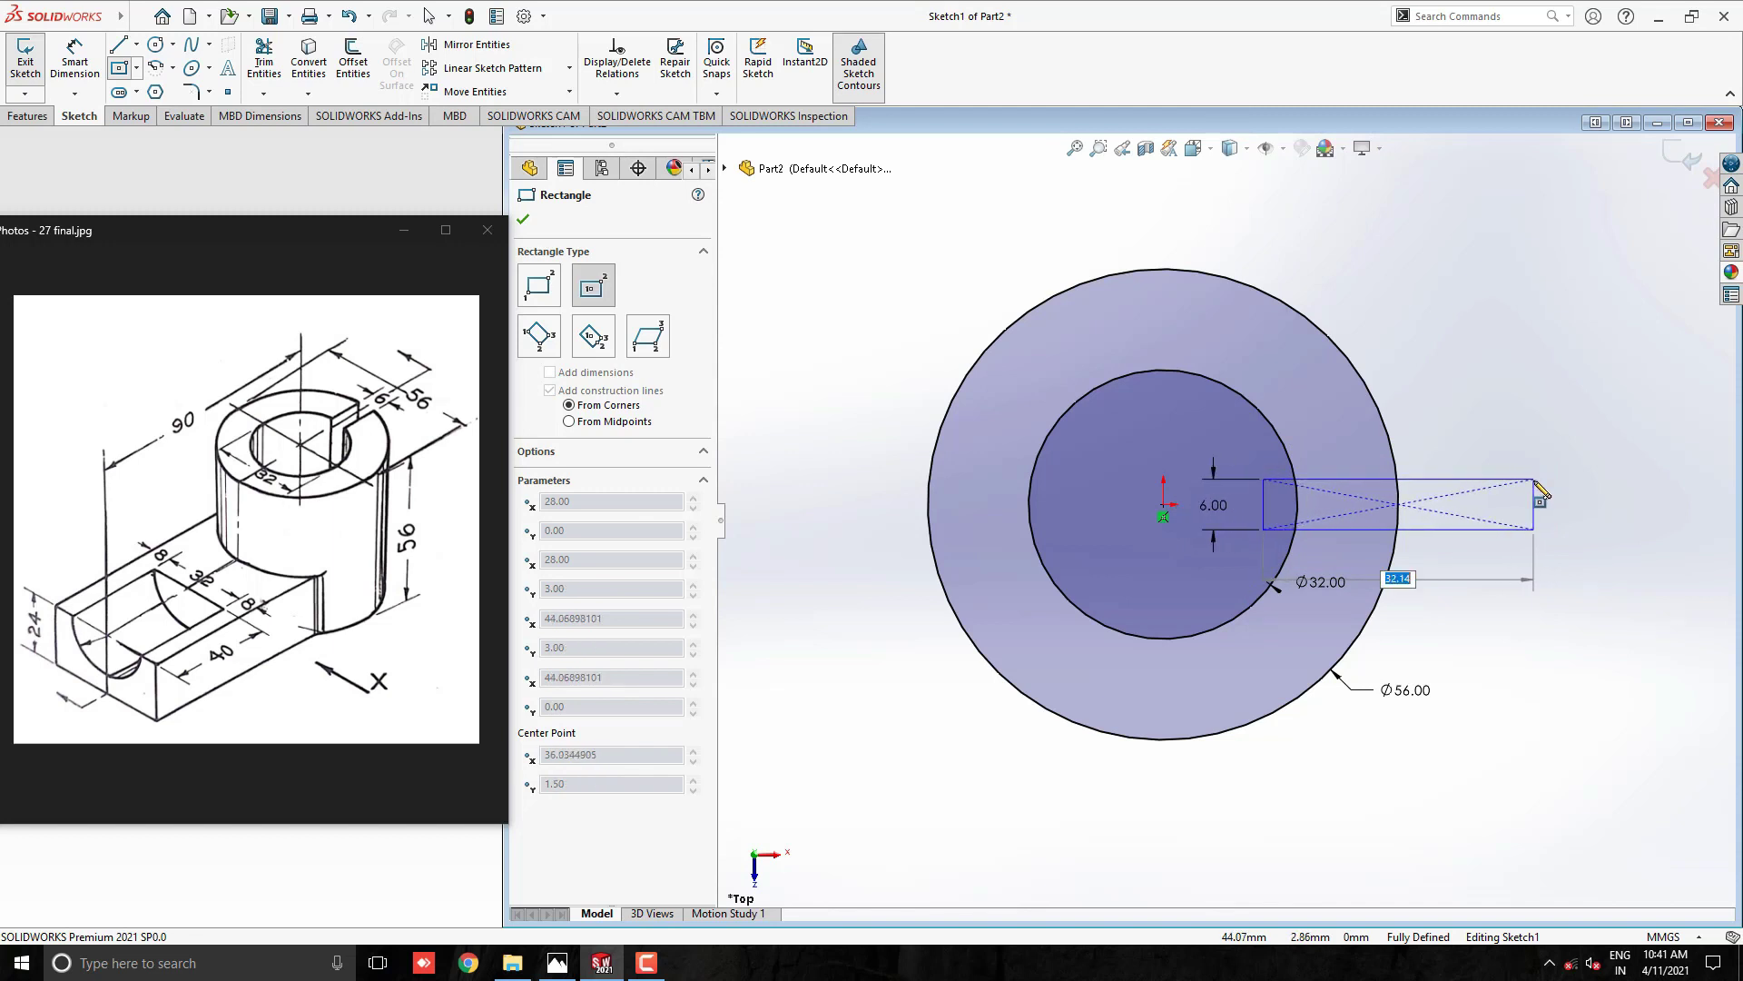
pyautogui.click(1541, 493)
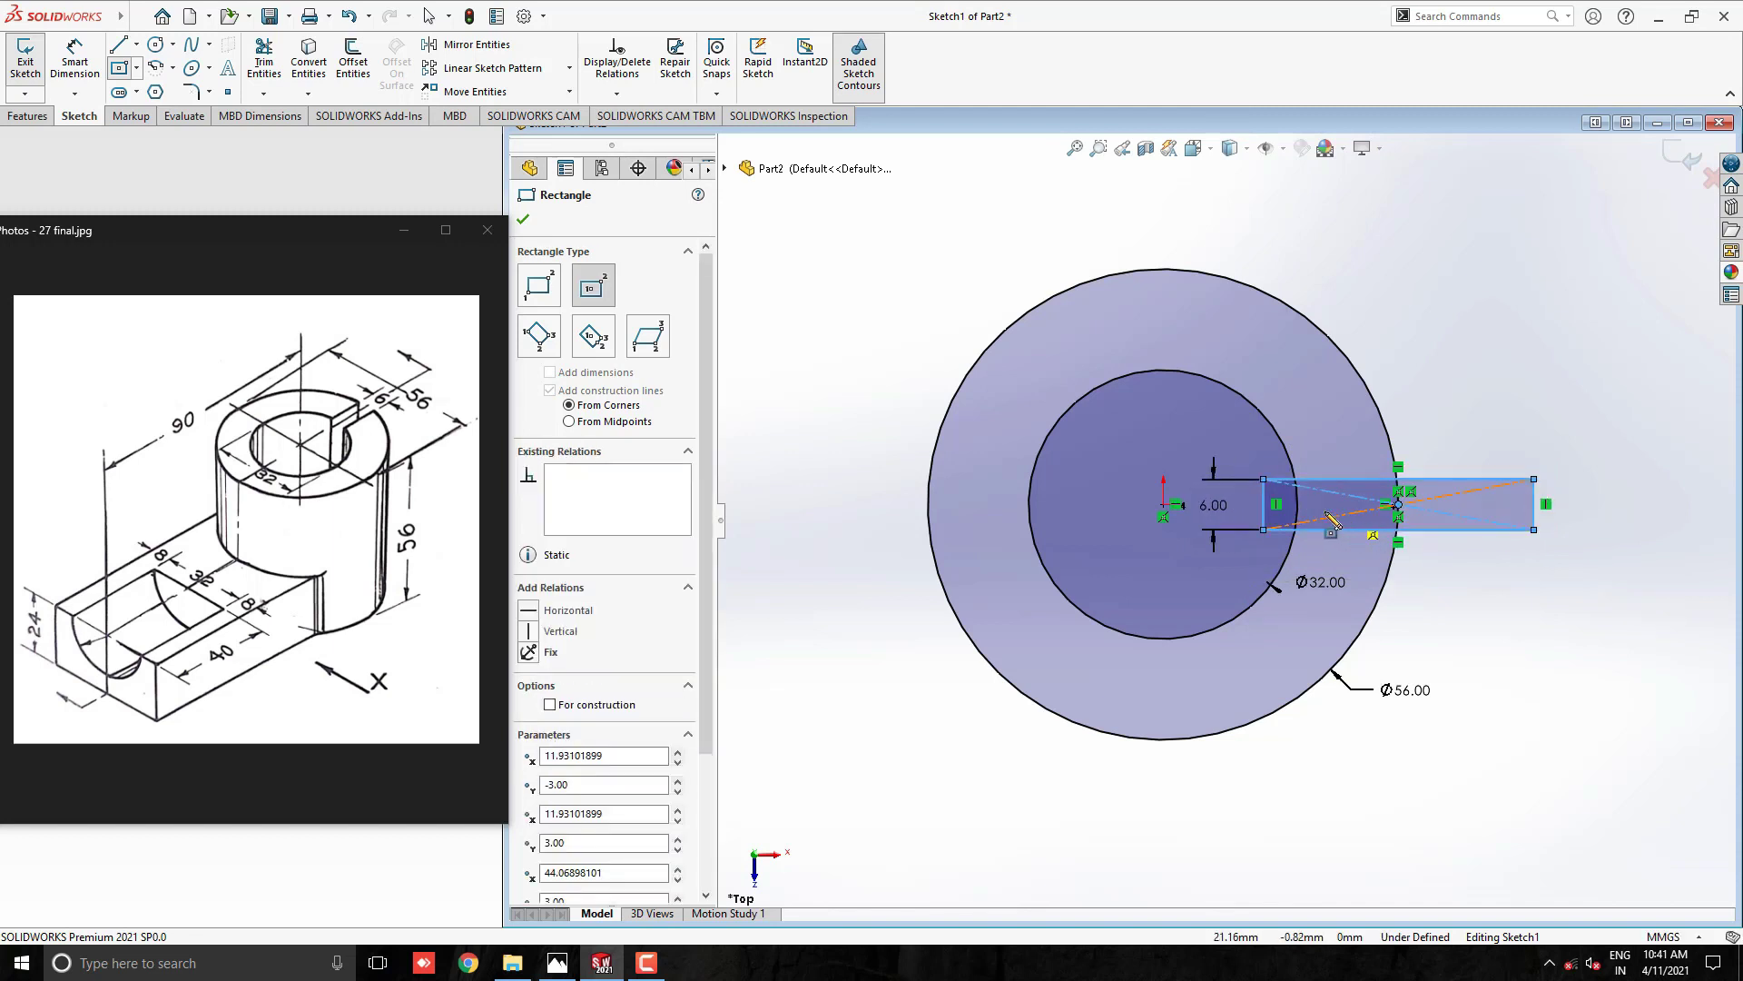
pyautogui.scroll(-3, 1335, 522)
pyautogui.press('Escape')
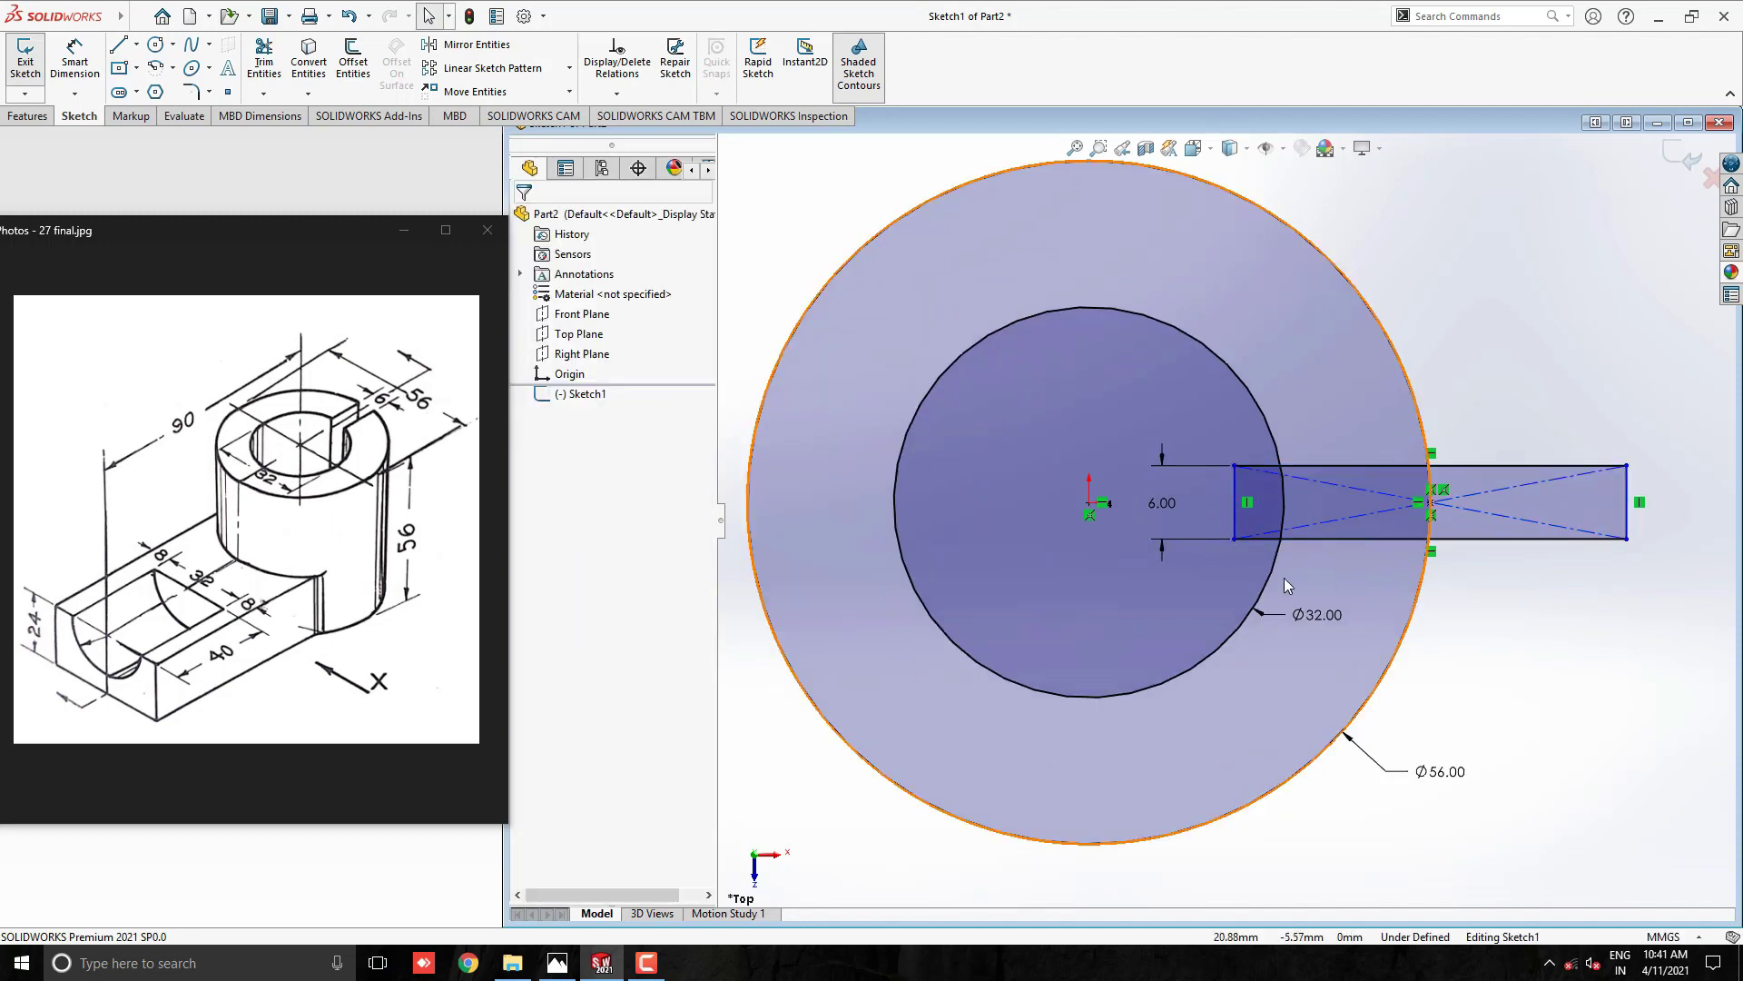
# - Power-trim the rectangle and arc segments to cut a 6 mm slot through the ring's right side
pyautogui.click(263, 59)
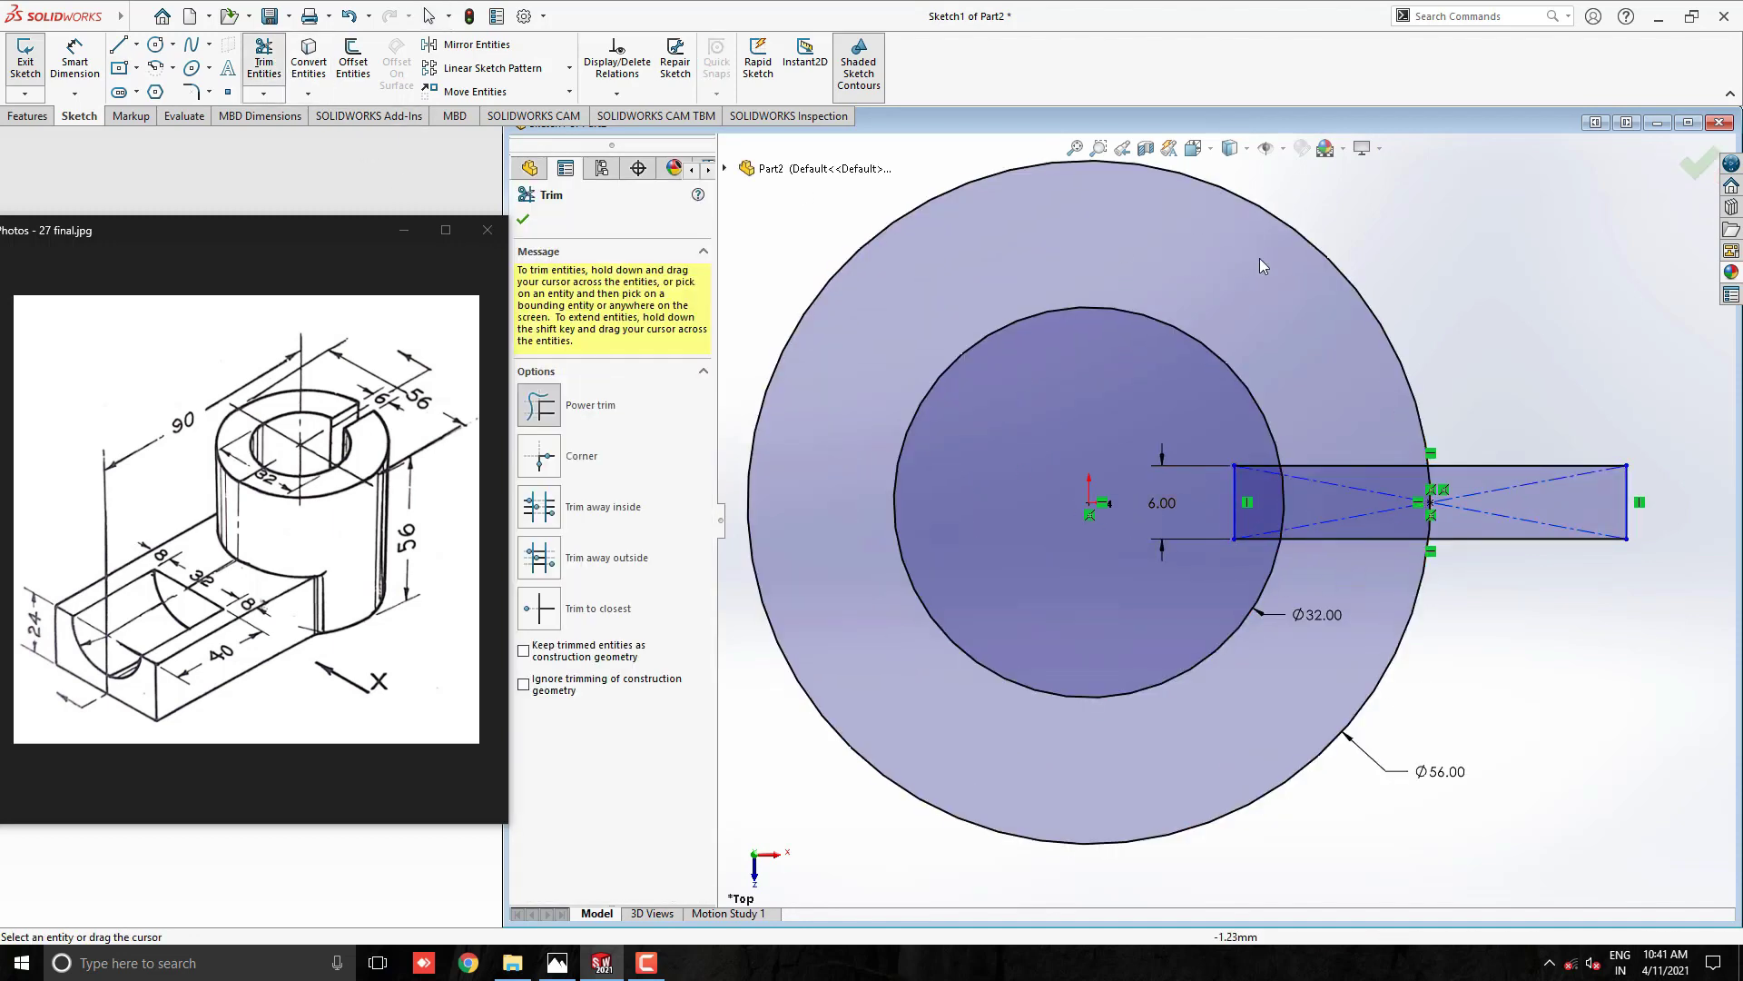
pyautogui.scroll(-2, 1268, 258)
pyautogui.moveTo(1483, 681)
pyautogui.mouseDown()
pyautogui.moveTo(1573, 604)
pyautogui.moveTo(1464, 517)
pyautogui.moveTo(1603, 595)
pyautogui.moveTo(1386, 614)
pyautogui.moveTo(1262, 601)
pyautogui.moveTo(1397, 541)
pyautogui.moveTo(1117, 624)
pyautogui.moveTo(1056, 601)
pyautogui.moveTo(1163, 583)
pyautogui.mouseUp()
pyautogui.scroll(5, 1162, 583)
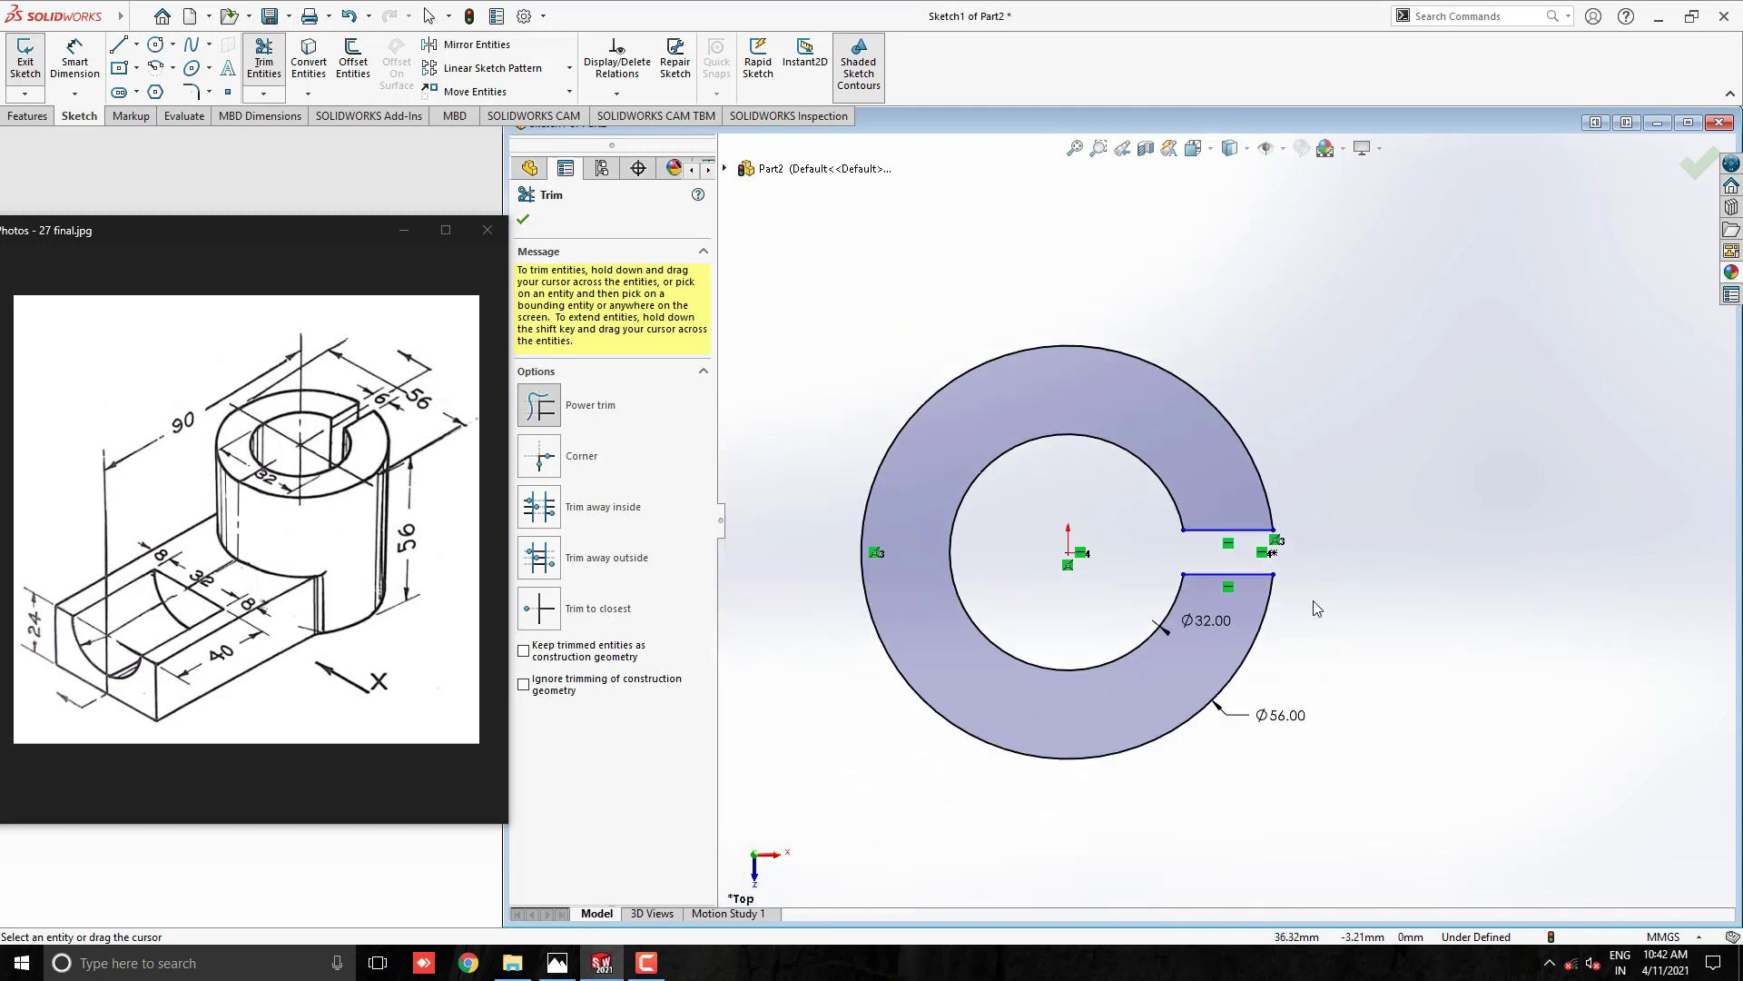
pyautogui.scroll(-2, 936, 527)
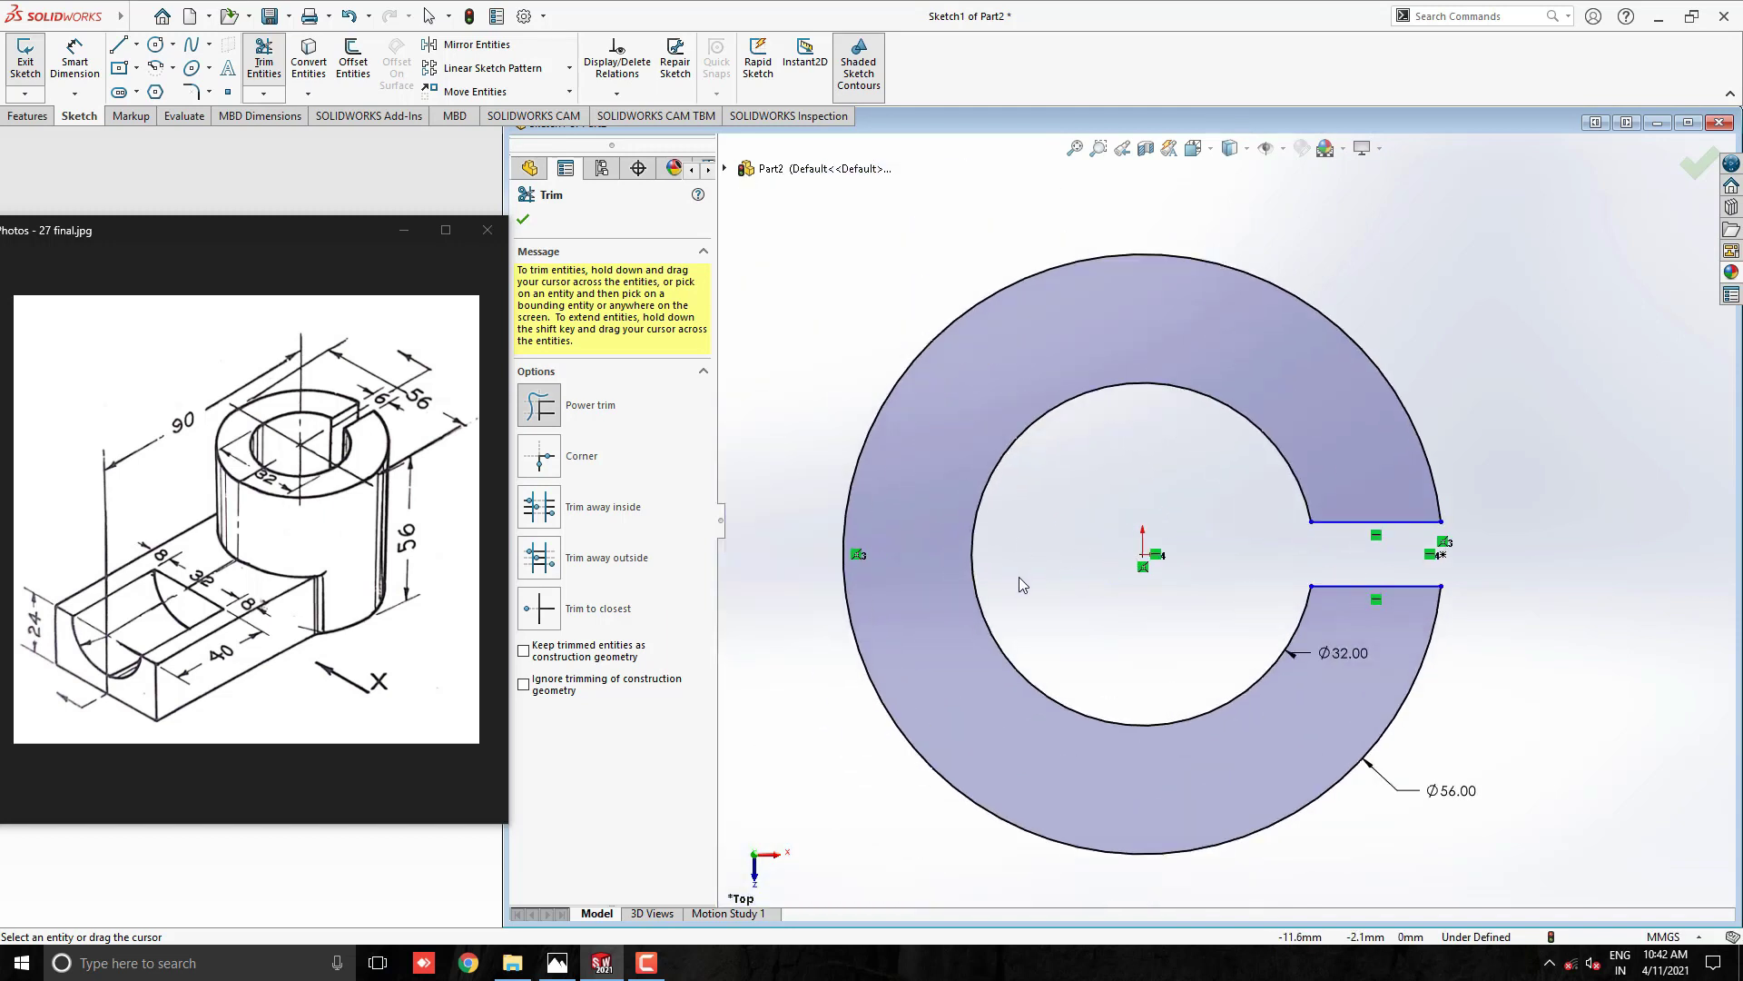
pyautogui.press('Escape')
pyautogui.scroll(2, 1080, 588)
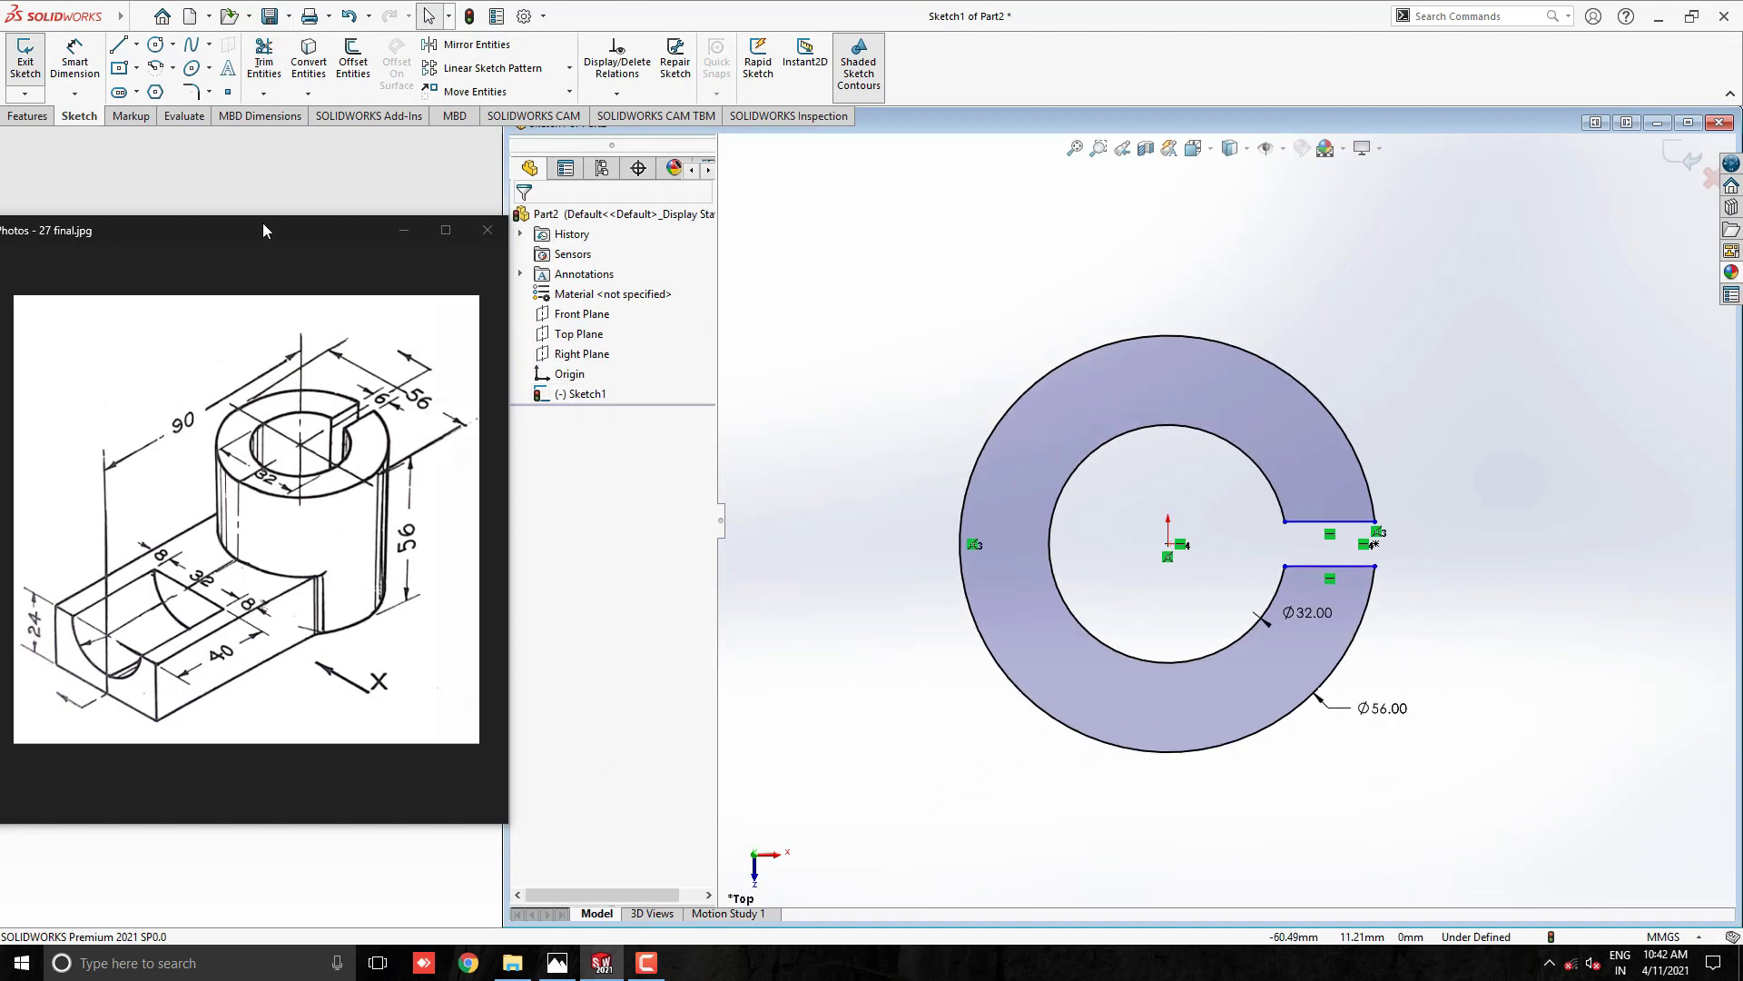
# - Draw a centre rectangle at the origin with height 8+32+8 (48 mm)
pyautogui.click(119, 67)
pyautogui.scroll(2, 1216, 531)
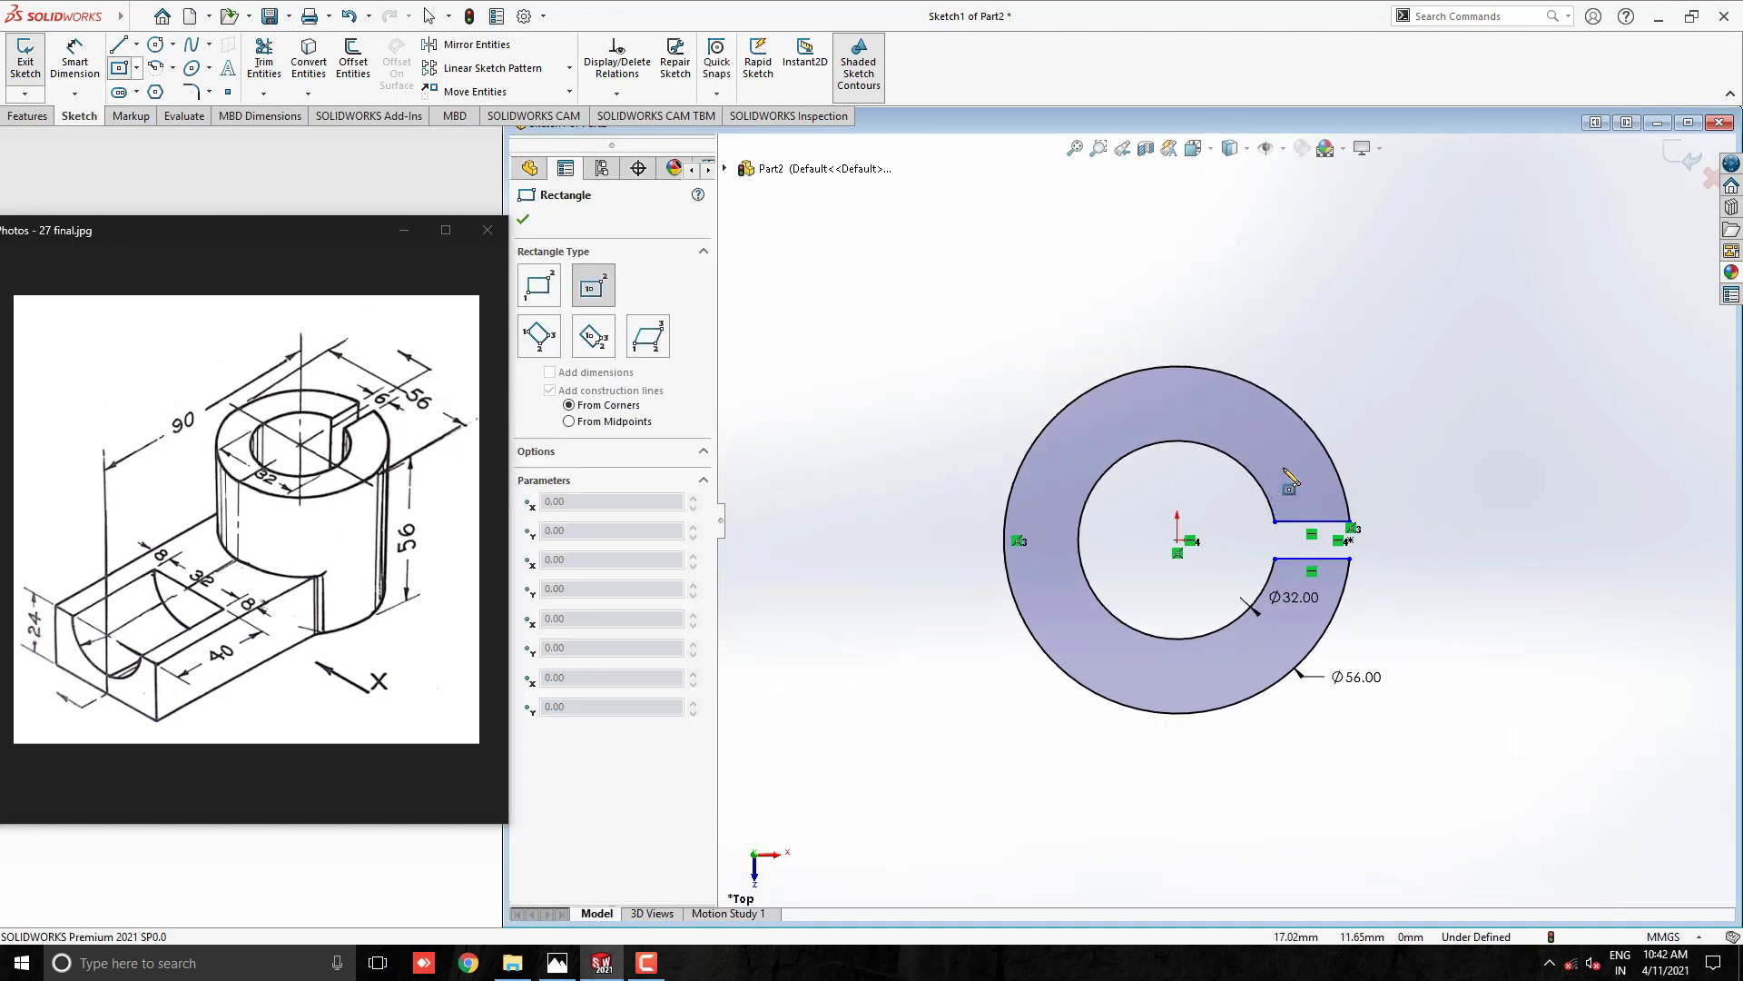
pyautogui.click(1186, 536)
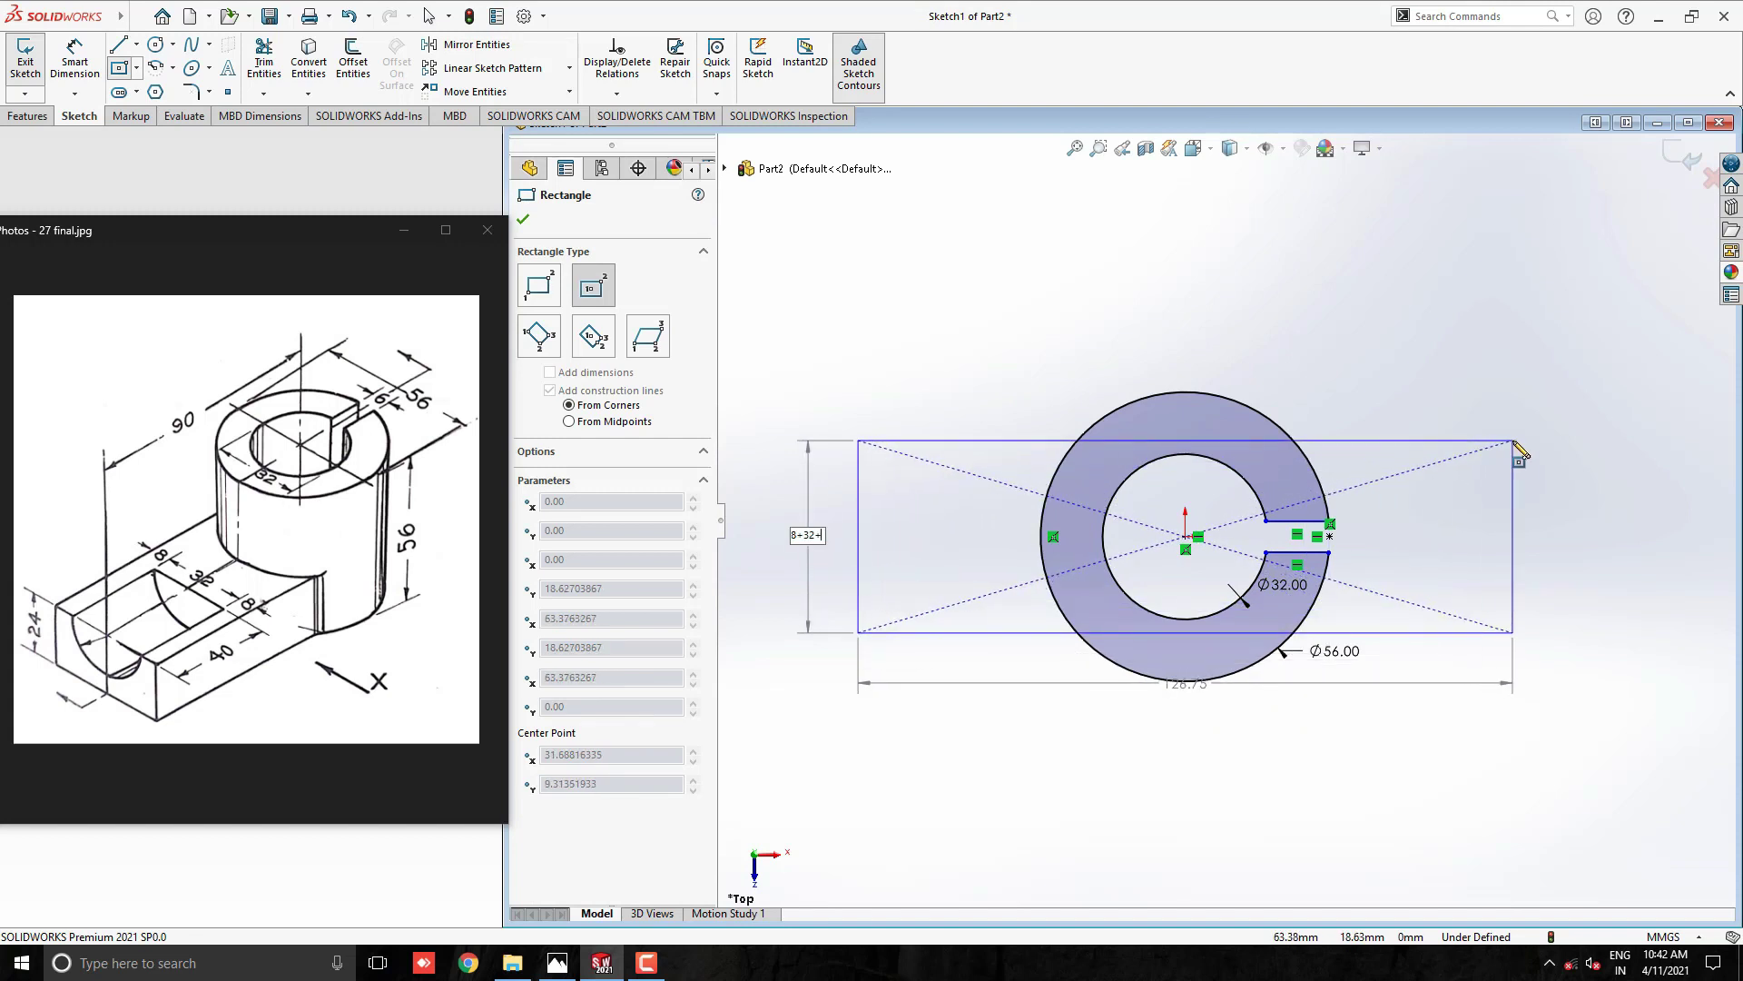
pyautogui.write('8+32+8')
pyautogui.press('Tab')
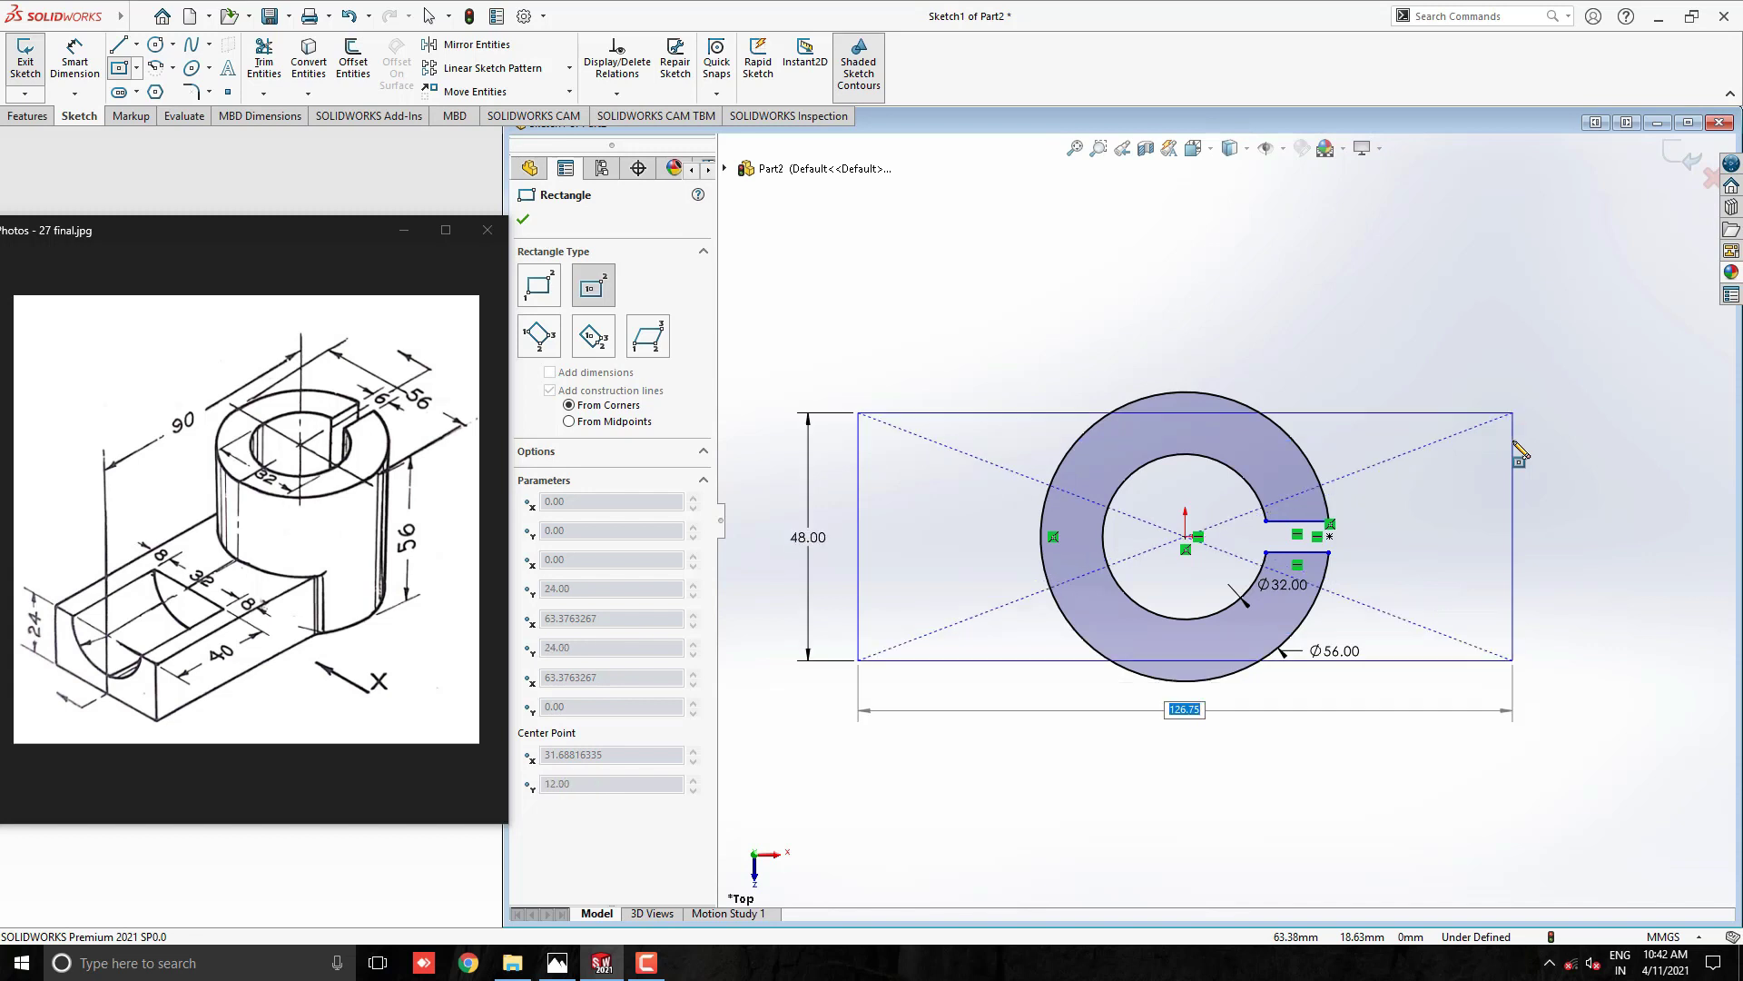
pyautogui.click(1532, 441)
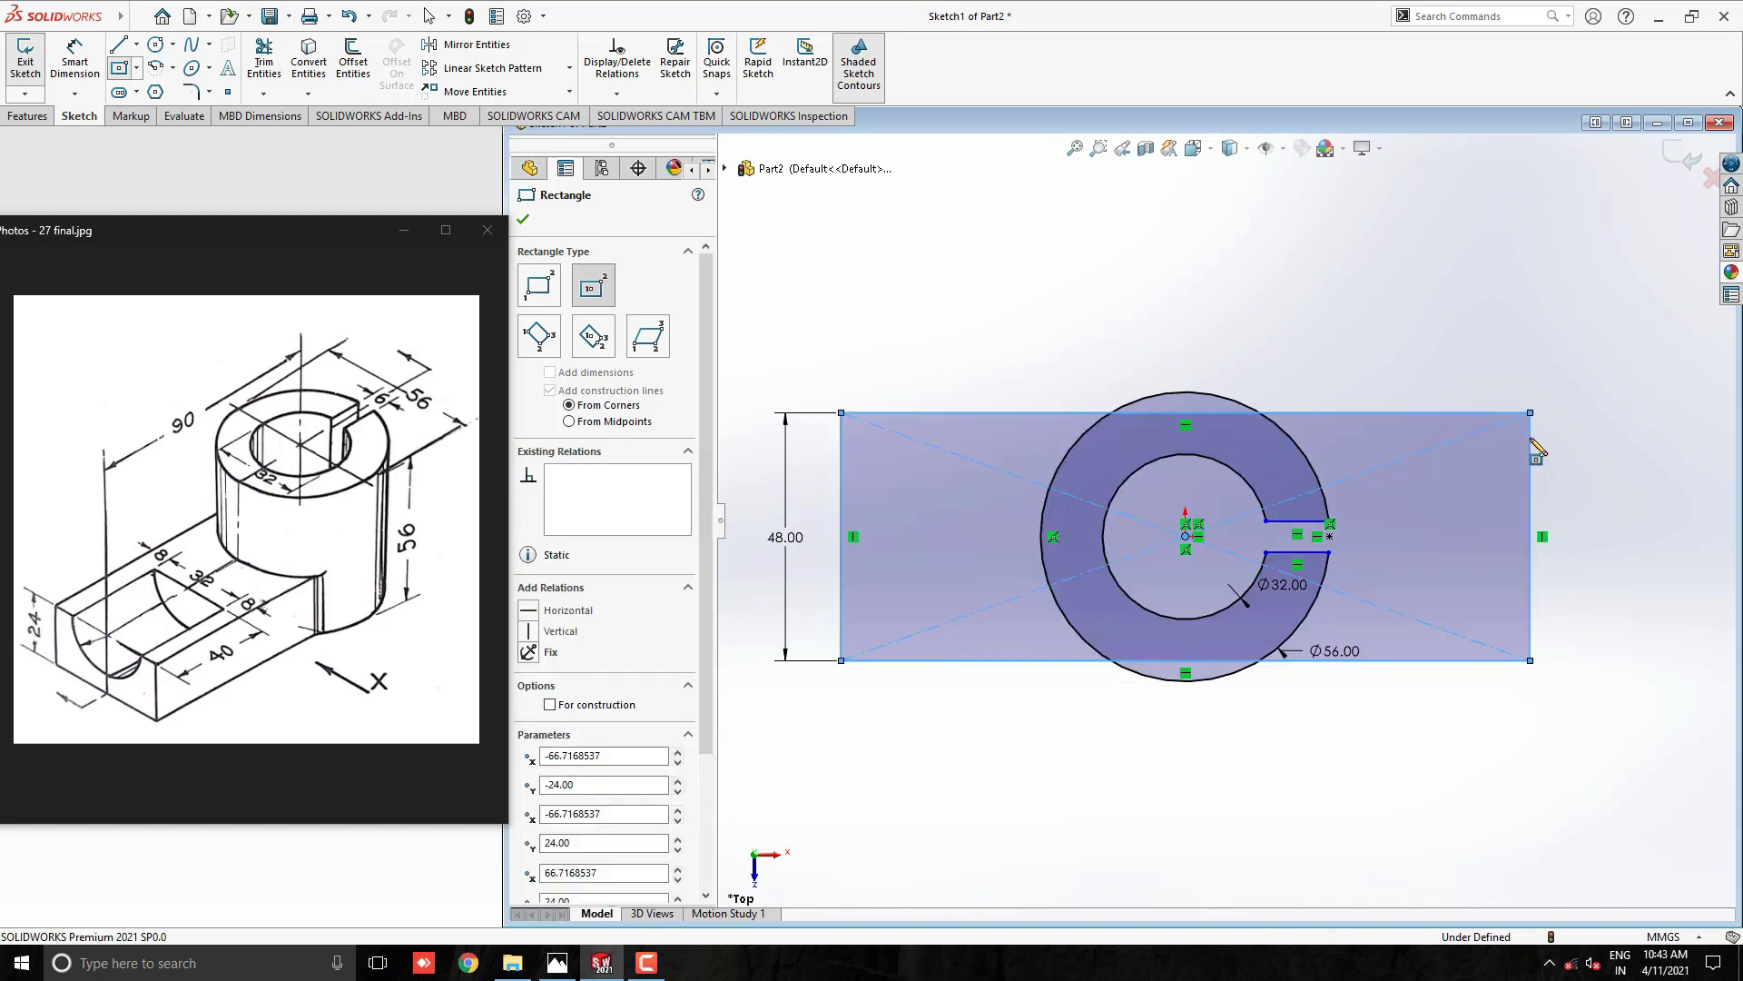
pyautogui.press('Escape')
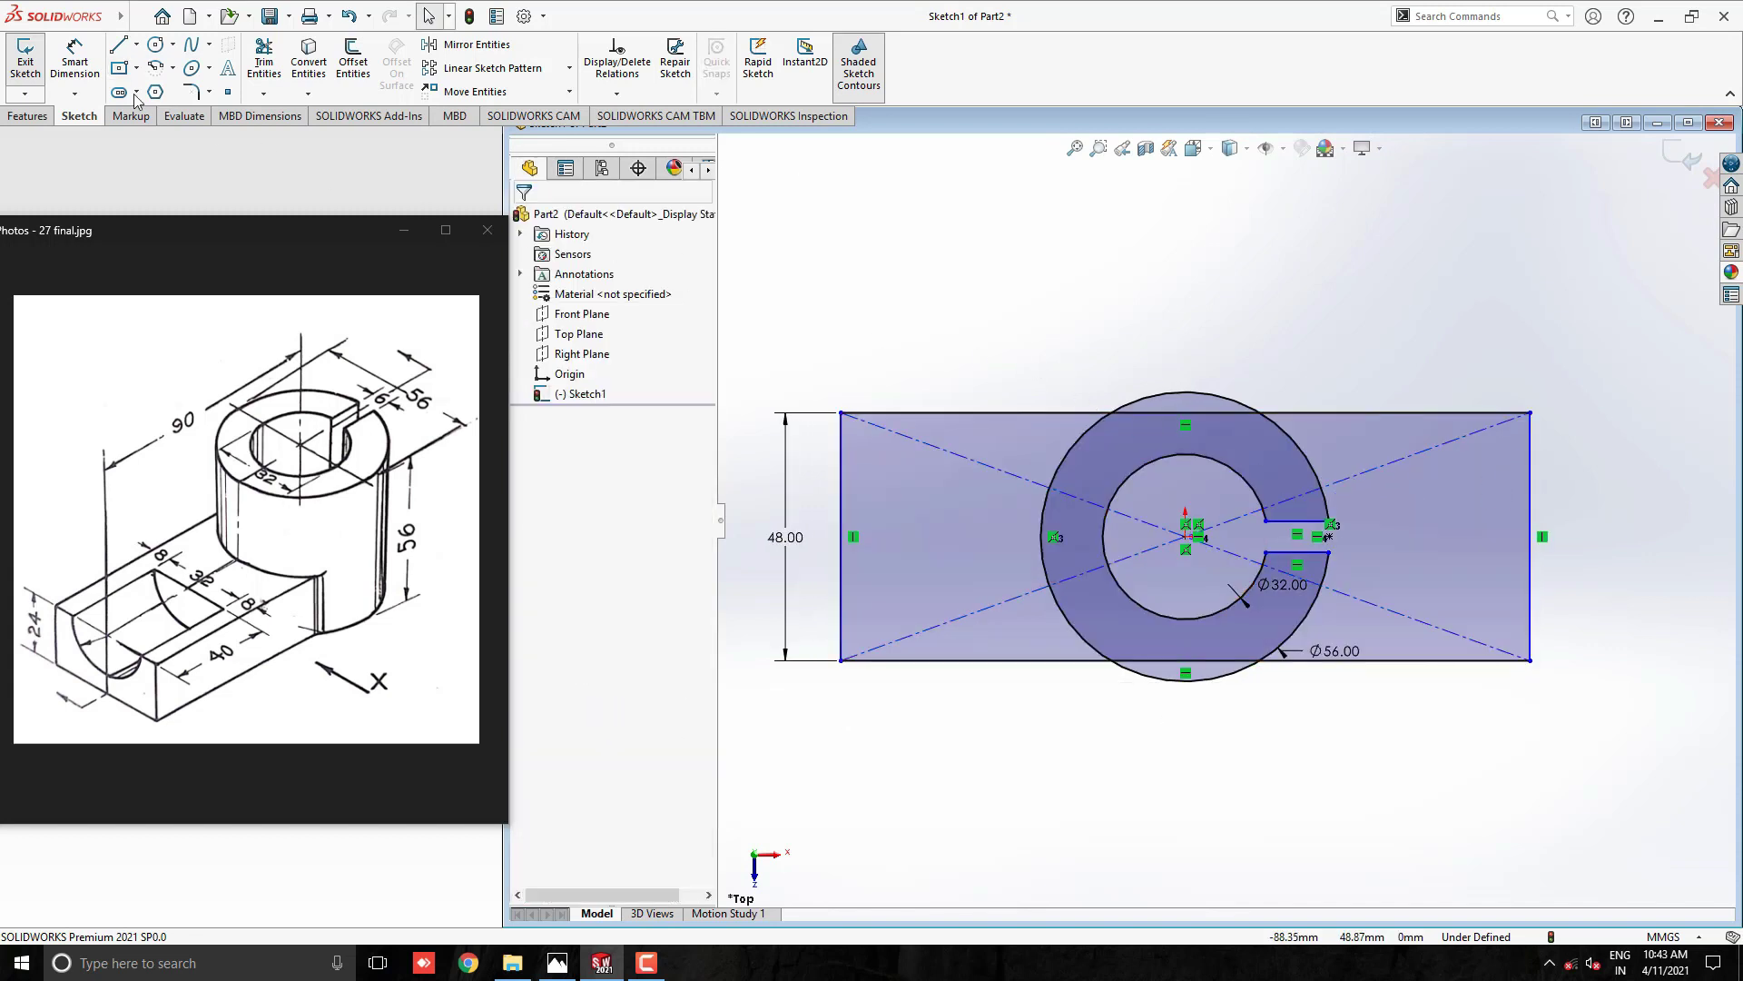
# - Dimension the rectangle's left edge 90 mm from the ring's centre
pyautogui.click(74, 63)
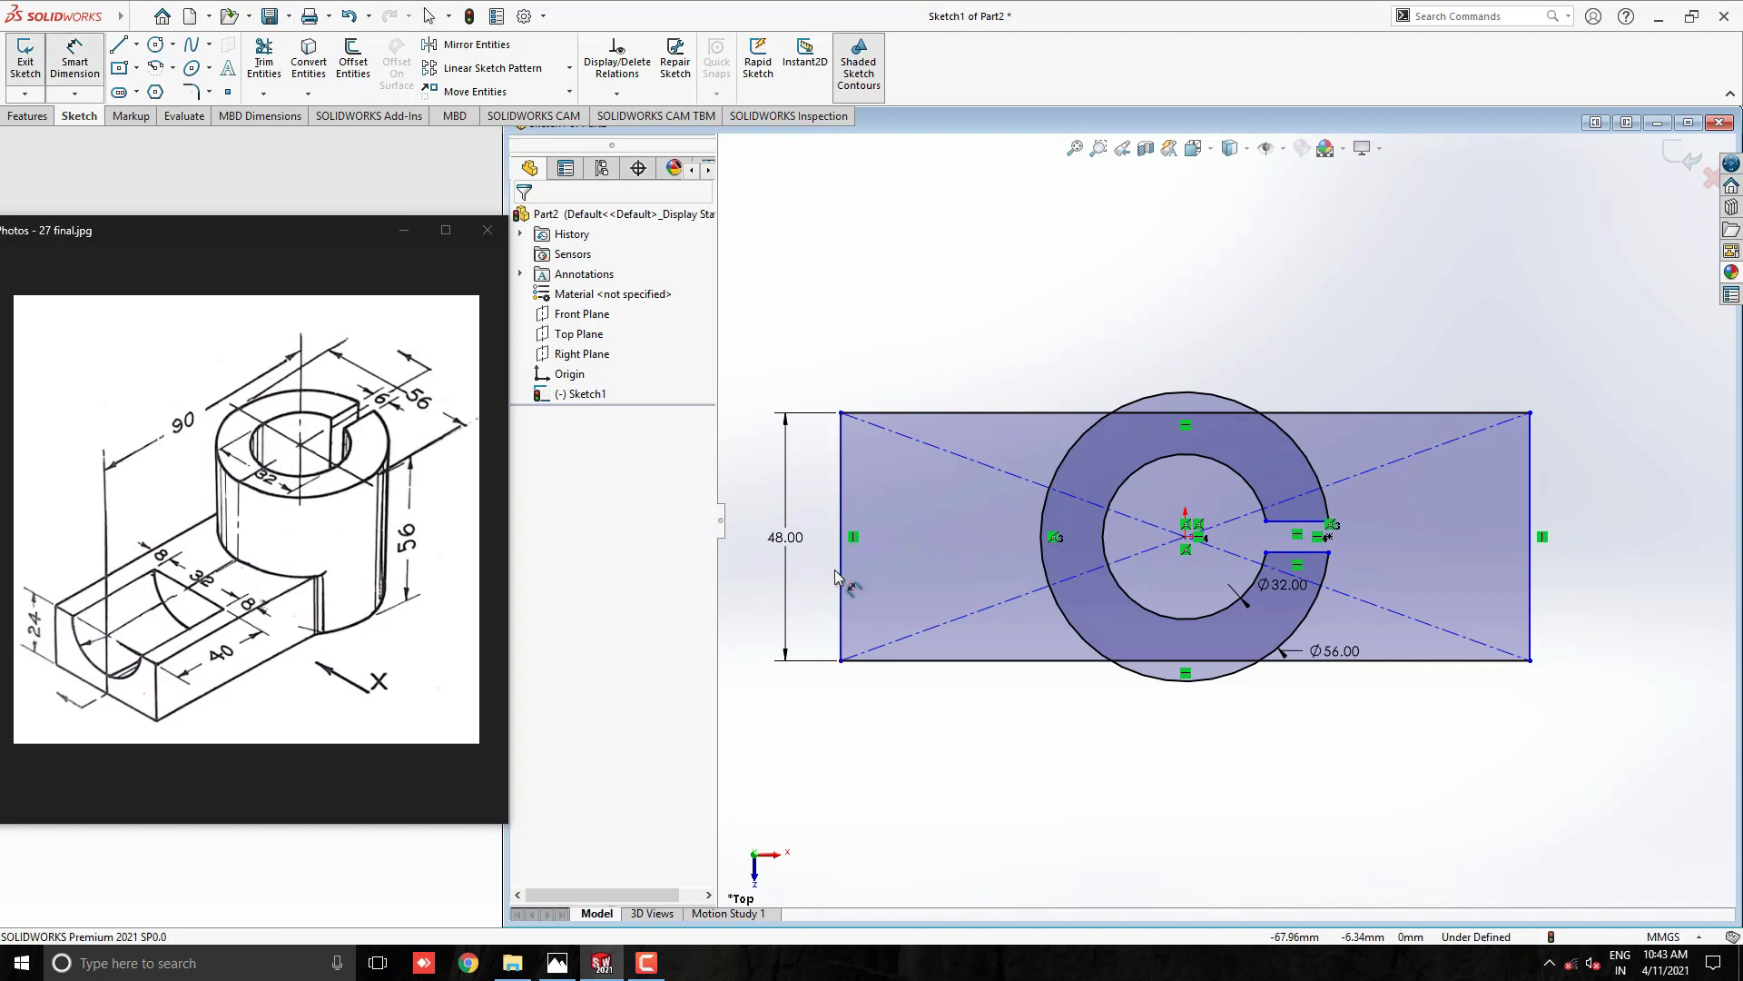
pyautogui.click(840, 582)
pyautogui.click(1185, 537)
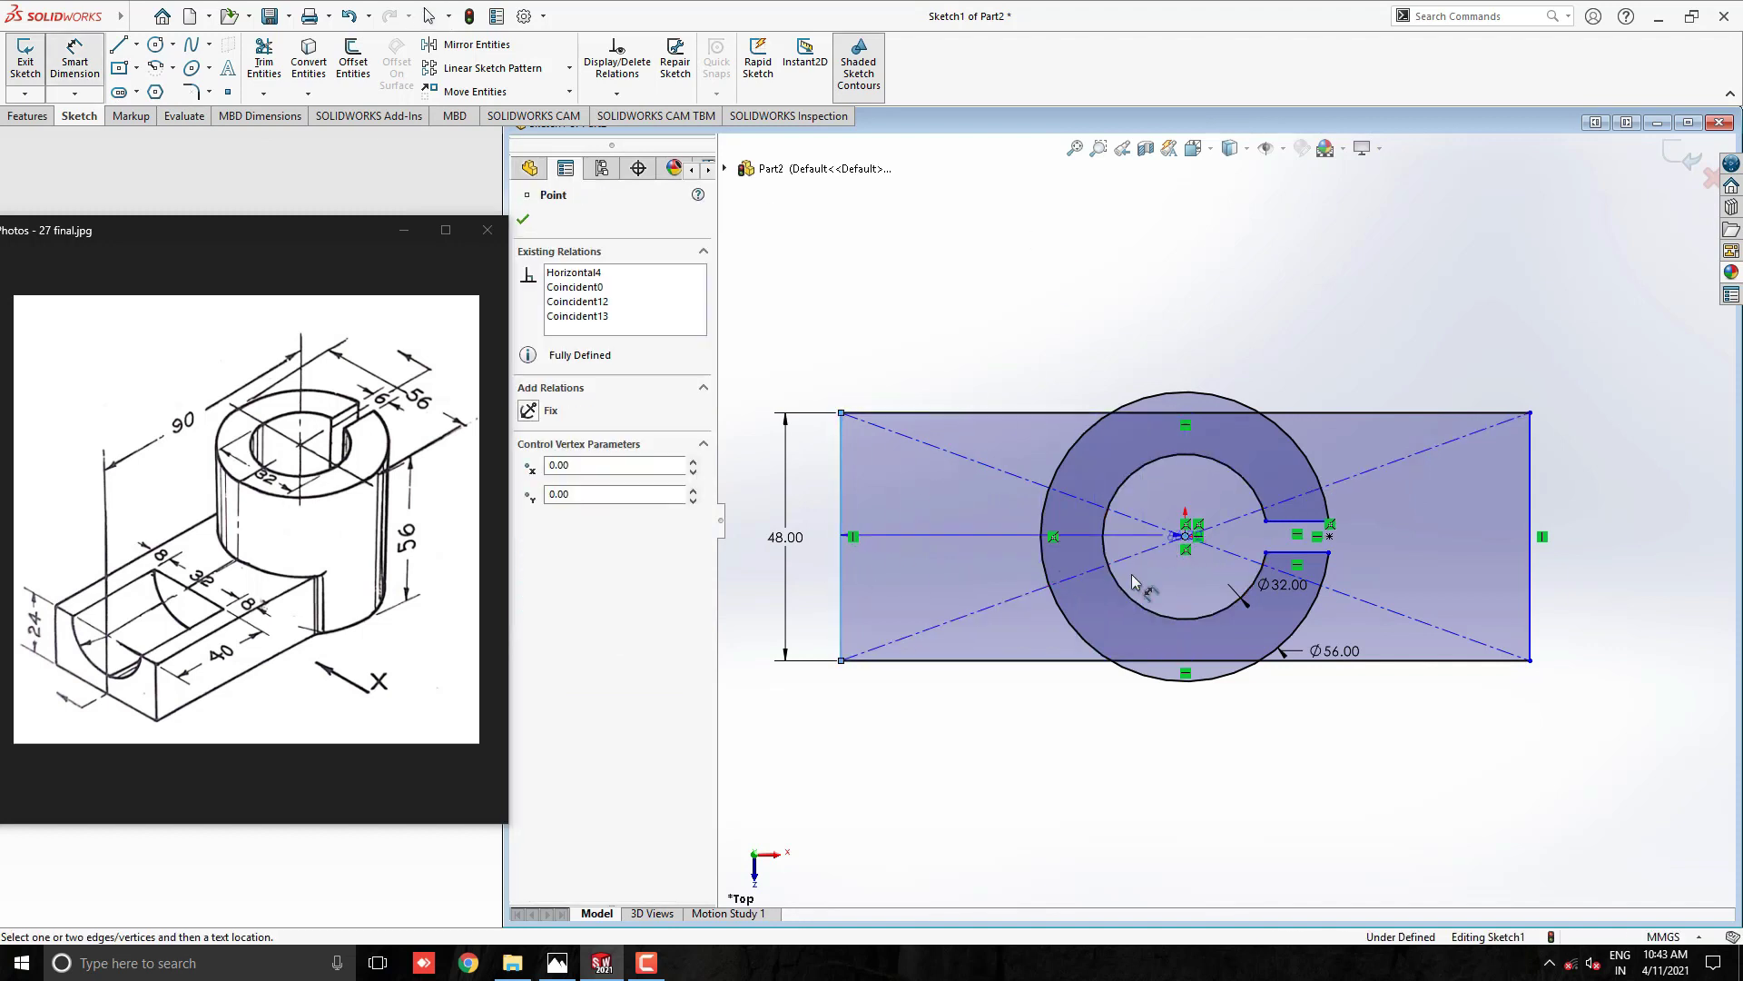
pyautogui.click(1039, 761)
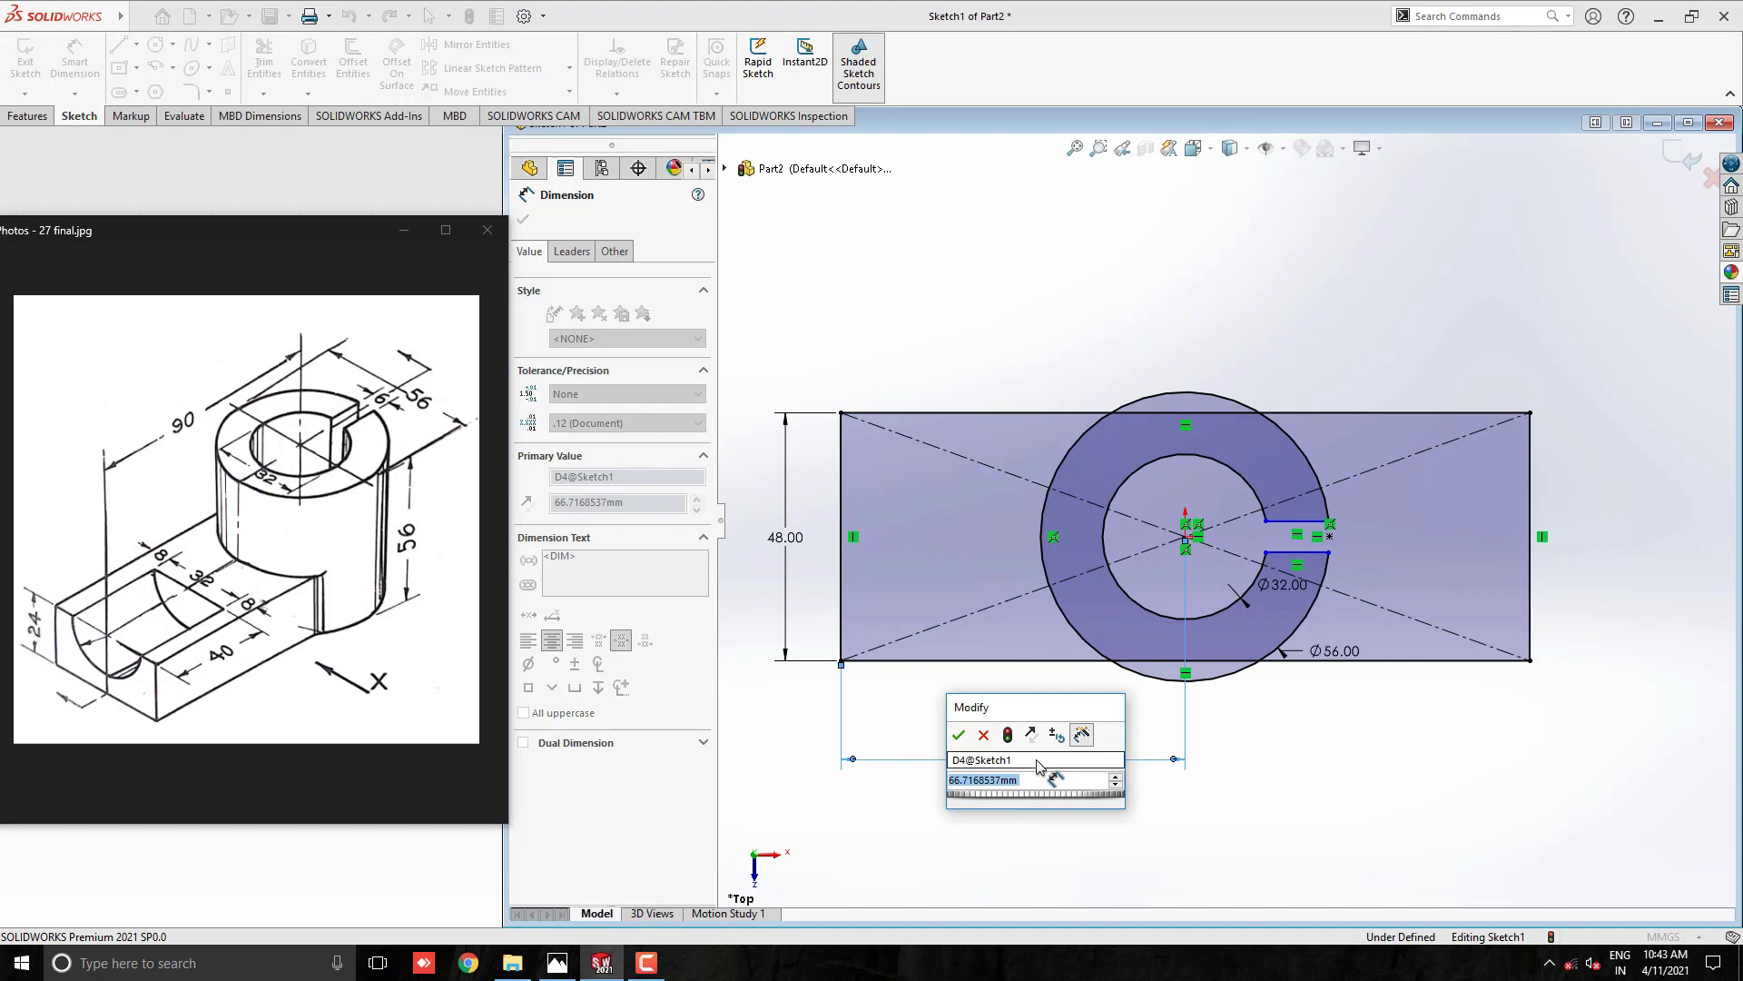
pyautogui.write('90')
pyautogui.press('Return')
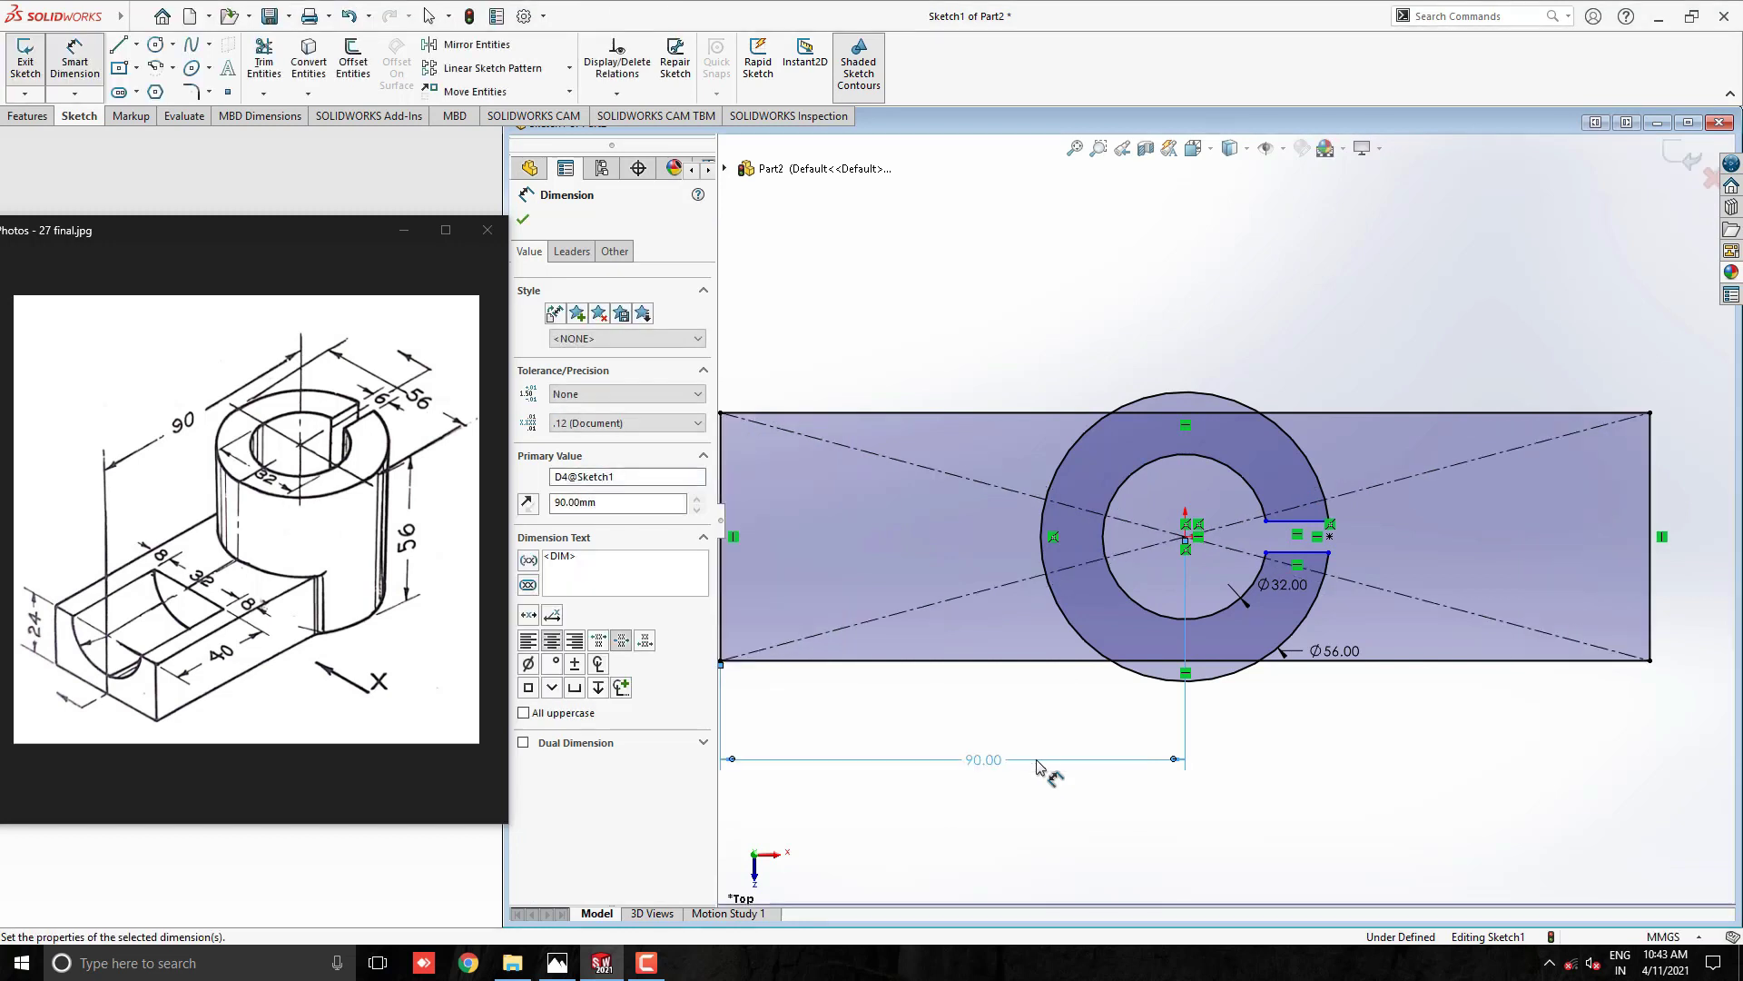
pyautogui.press('f')
pyautogui.press('Escape')
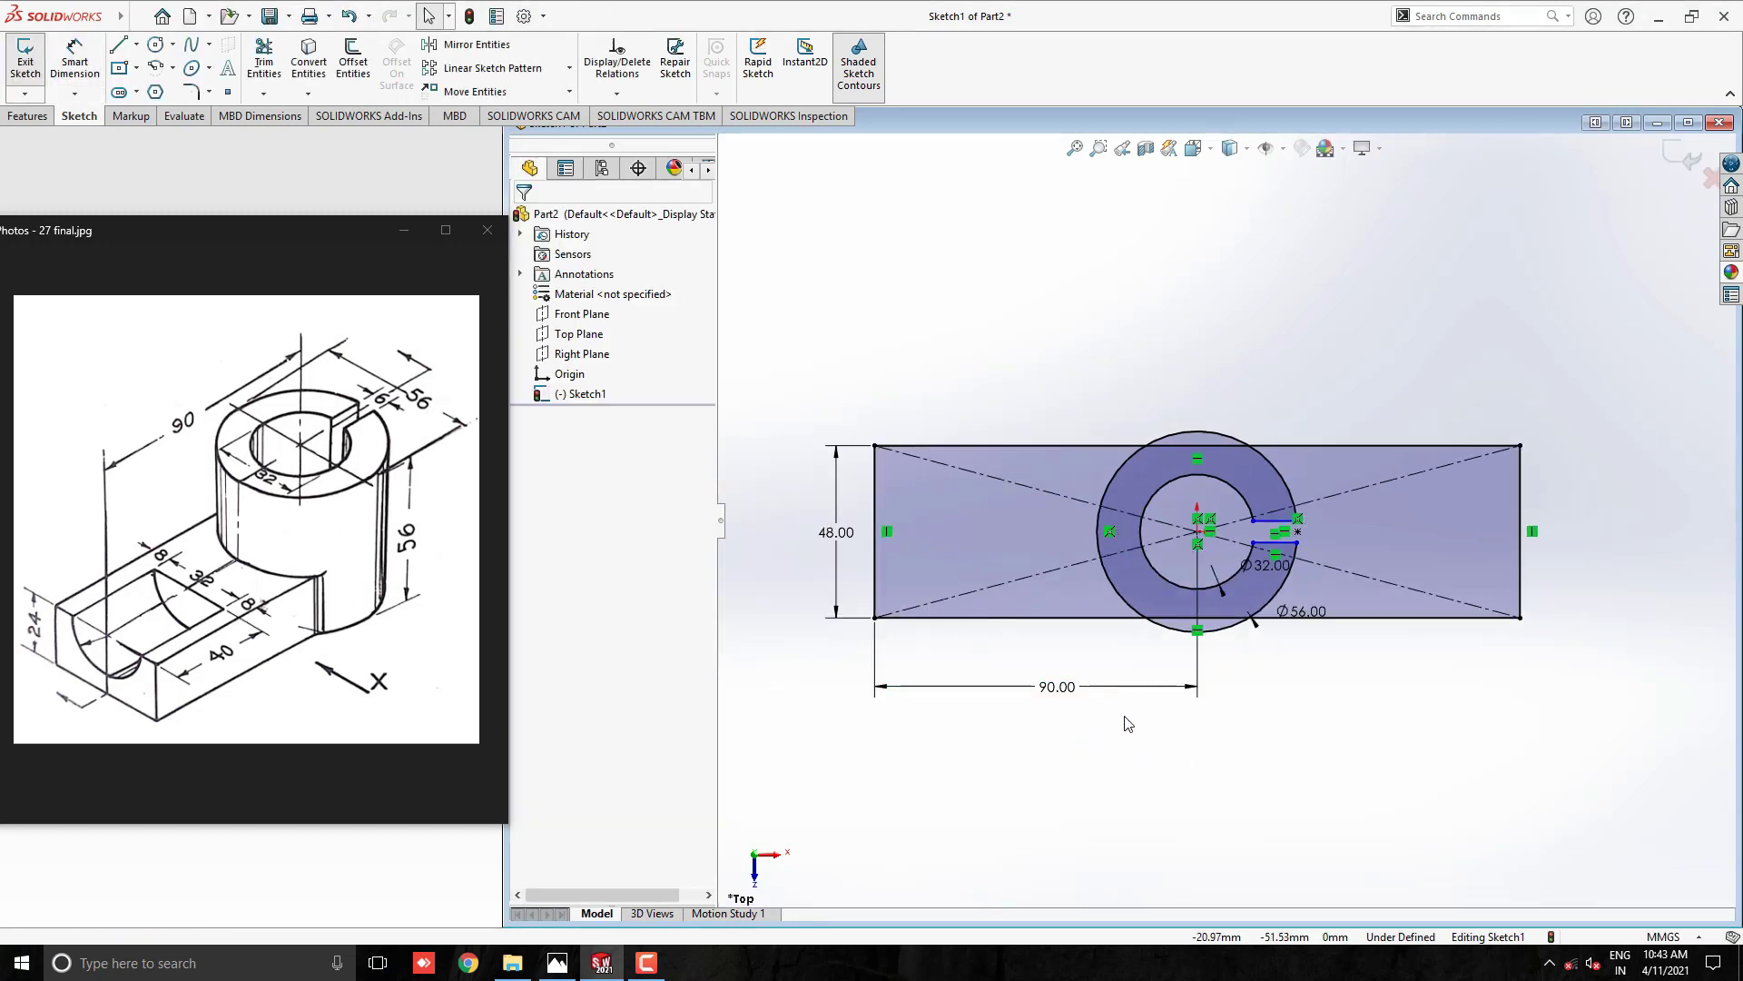
# - Trim the rectangle's right edge and its lines inside the ring so the arm joins the ring outline
pyautogui.press('t')
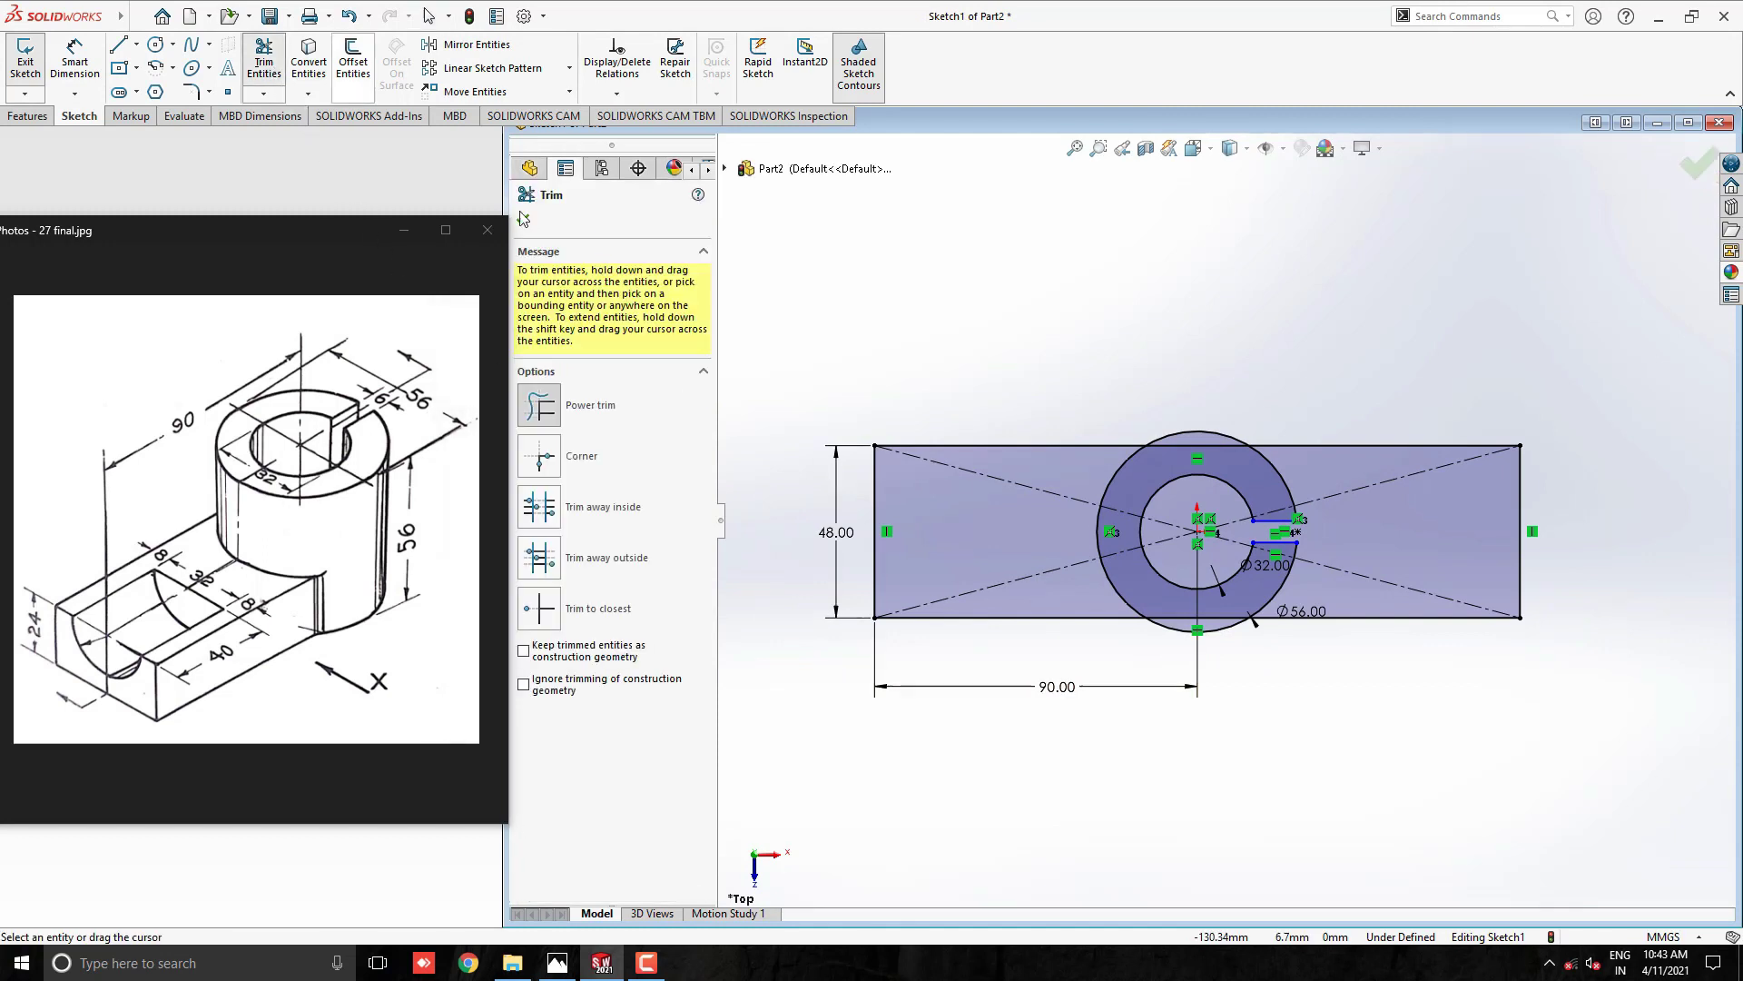
pyautogui.scroll(-2, 1344, 641)
pyautogui.moveTo(1464, 681)
pyautogui.mouseDown()
pyautogui.moveTo(1562, 523)
pyautogui.moveTo(1453, 335)
pyautogui.moveTo(1125, 343)
pyautogui.moveTo(1125, 372)
pyautogui.mouseUp()
pyautogui.scroll(-1, 1126, 372)
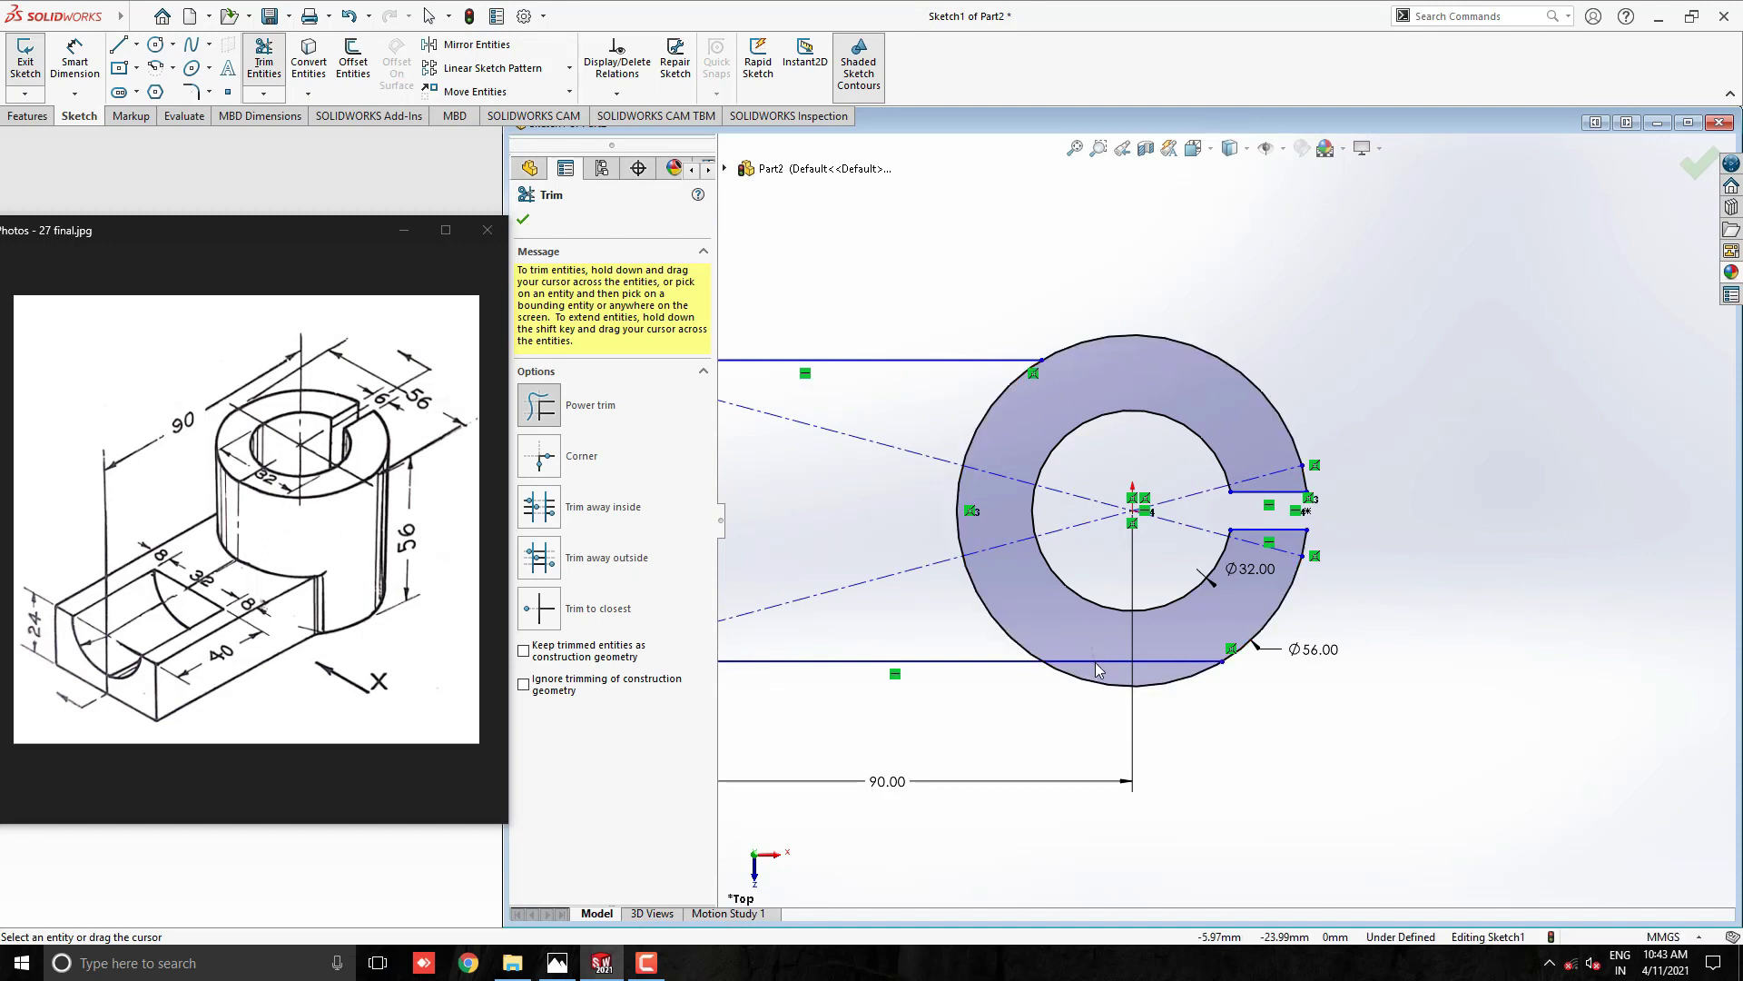
pyautogui.moveTo(1097, 663); pyautogui.dragTo(1137, 676)
pyautogui.scroll(2, 1253, 495)
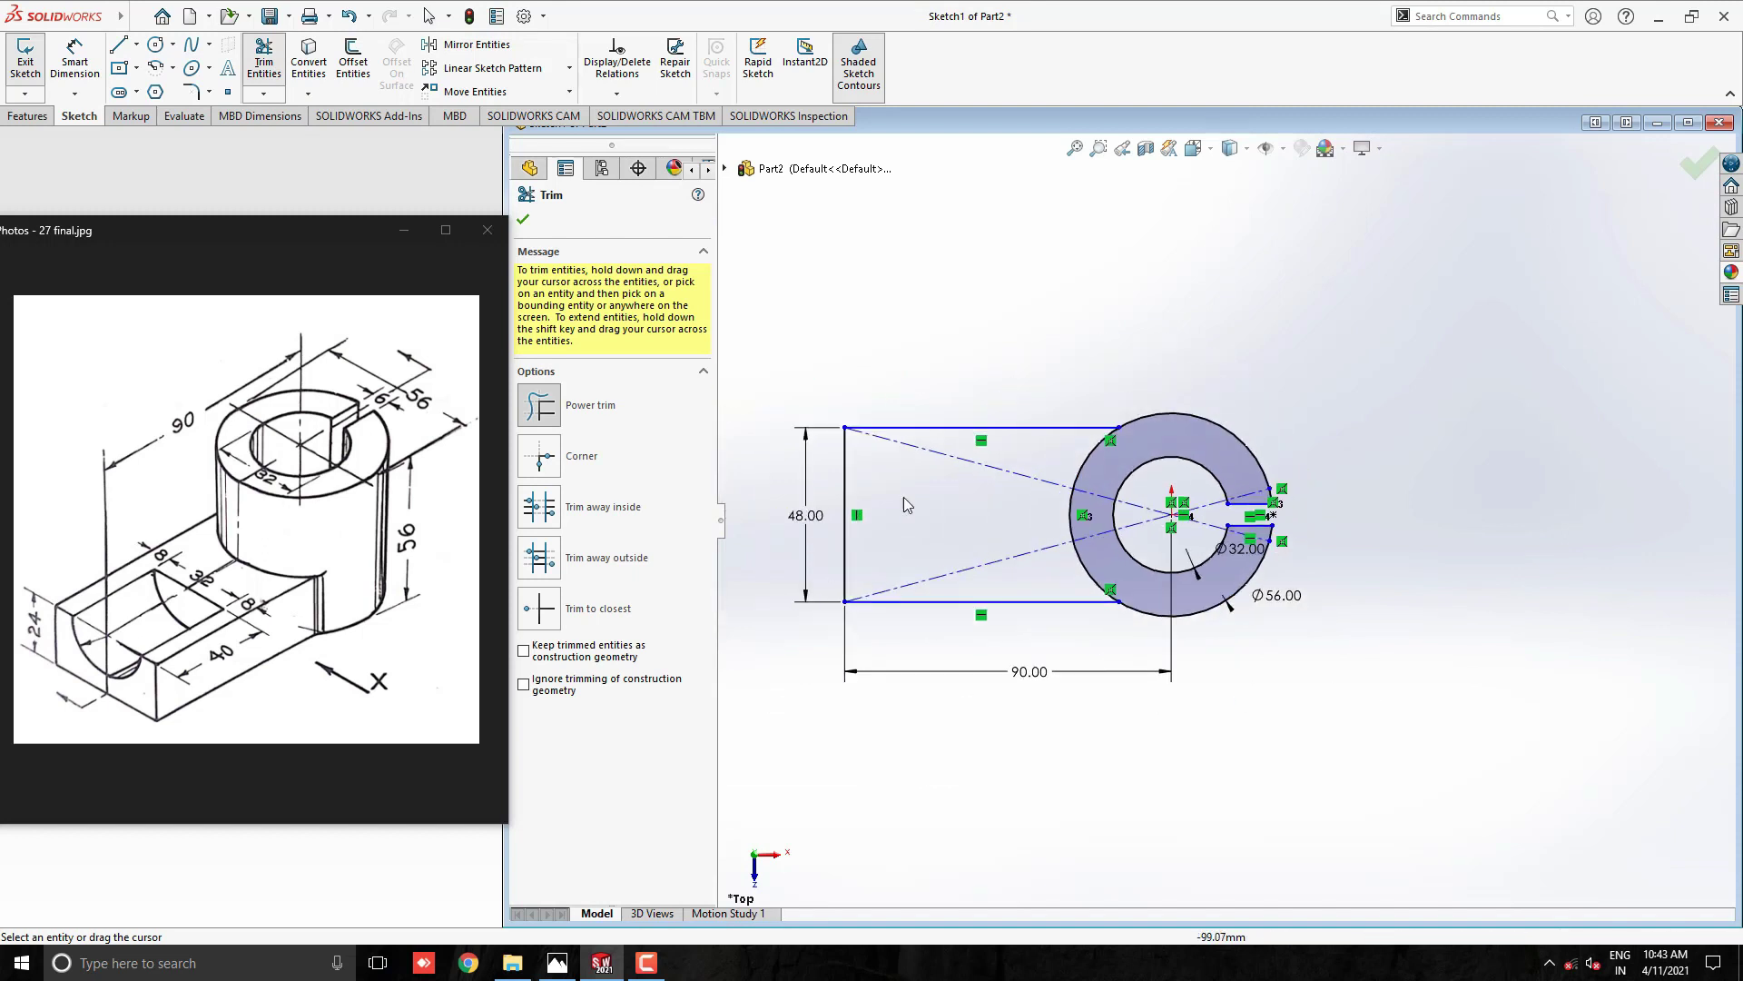
pyautogui.scroll(-2, 926, 492)
# - Extrude the slotted ring region 56 mm as Boss-Extrude1
pyautogui.press('Escape')
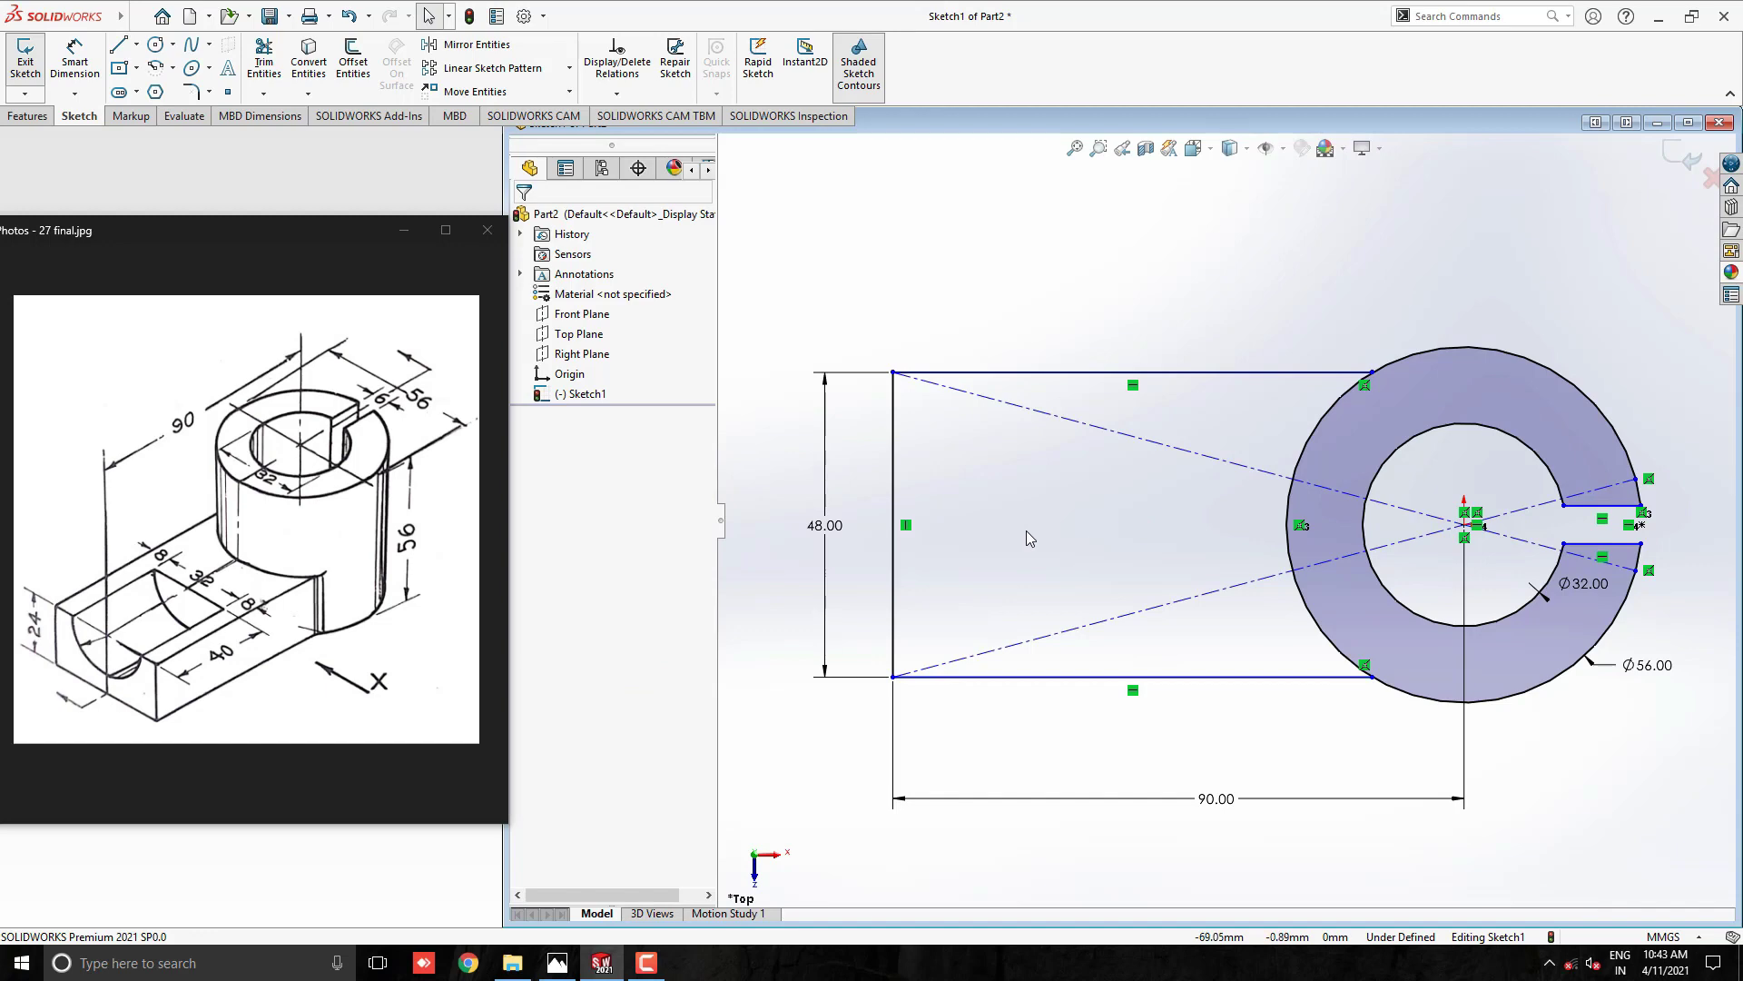
pyautogui.click(27, 116)
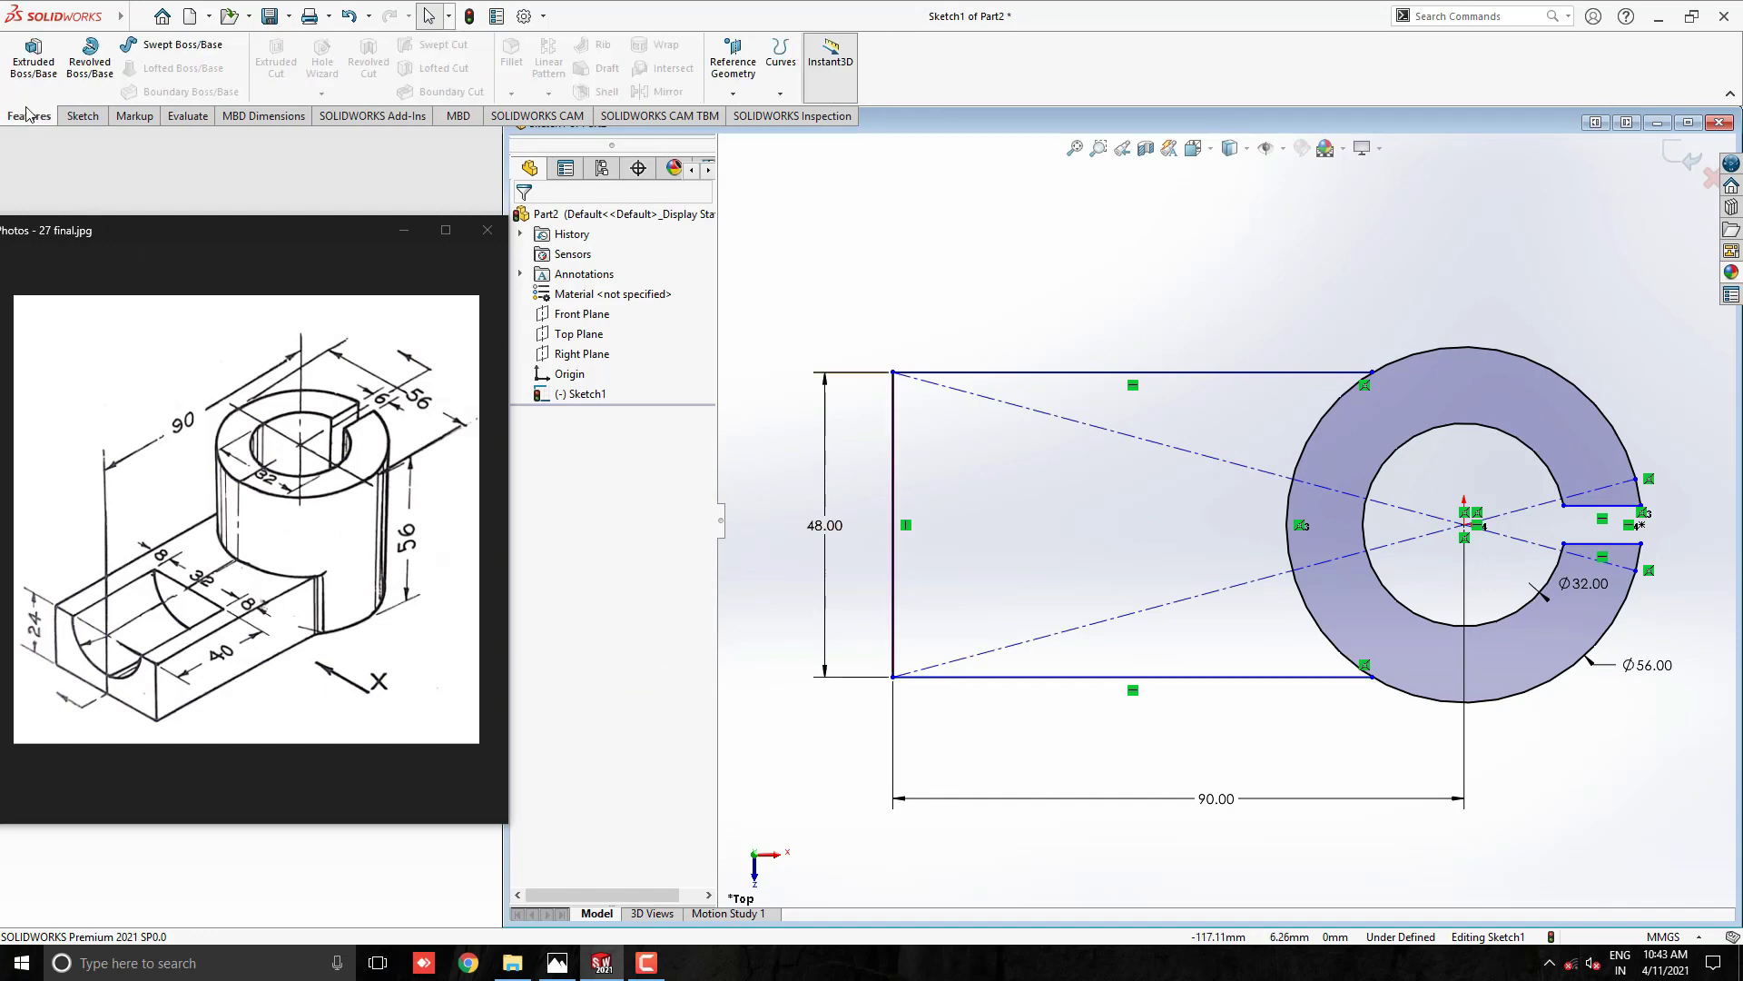
pyautogui.click(32, 59)
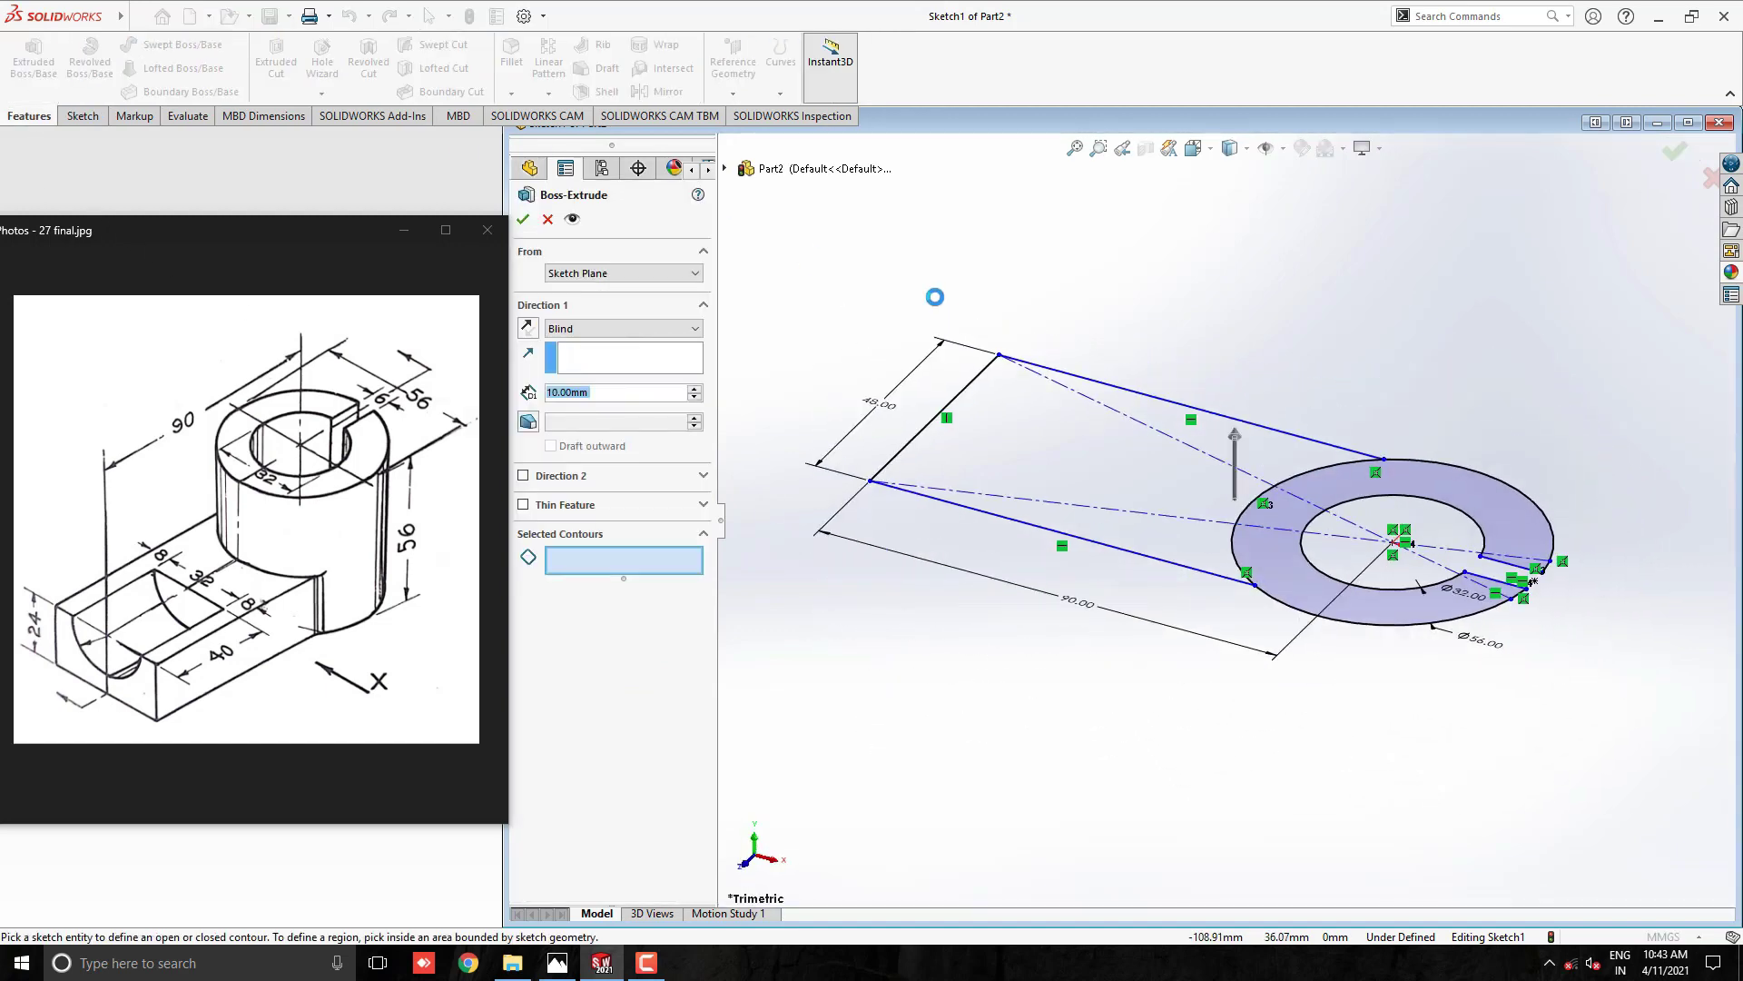
pyautogui.click(601, 565)
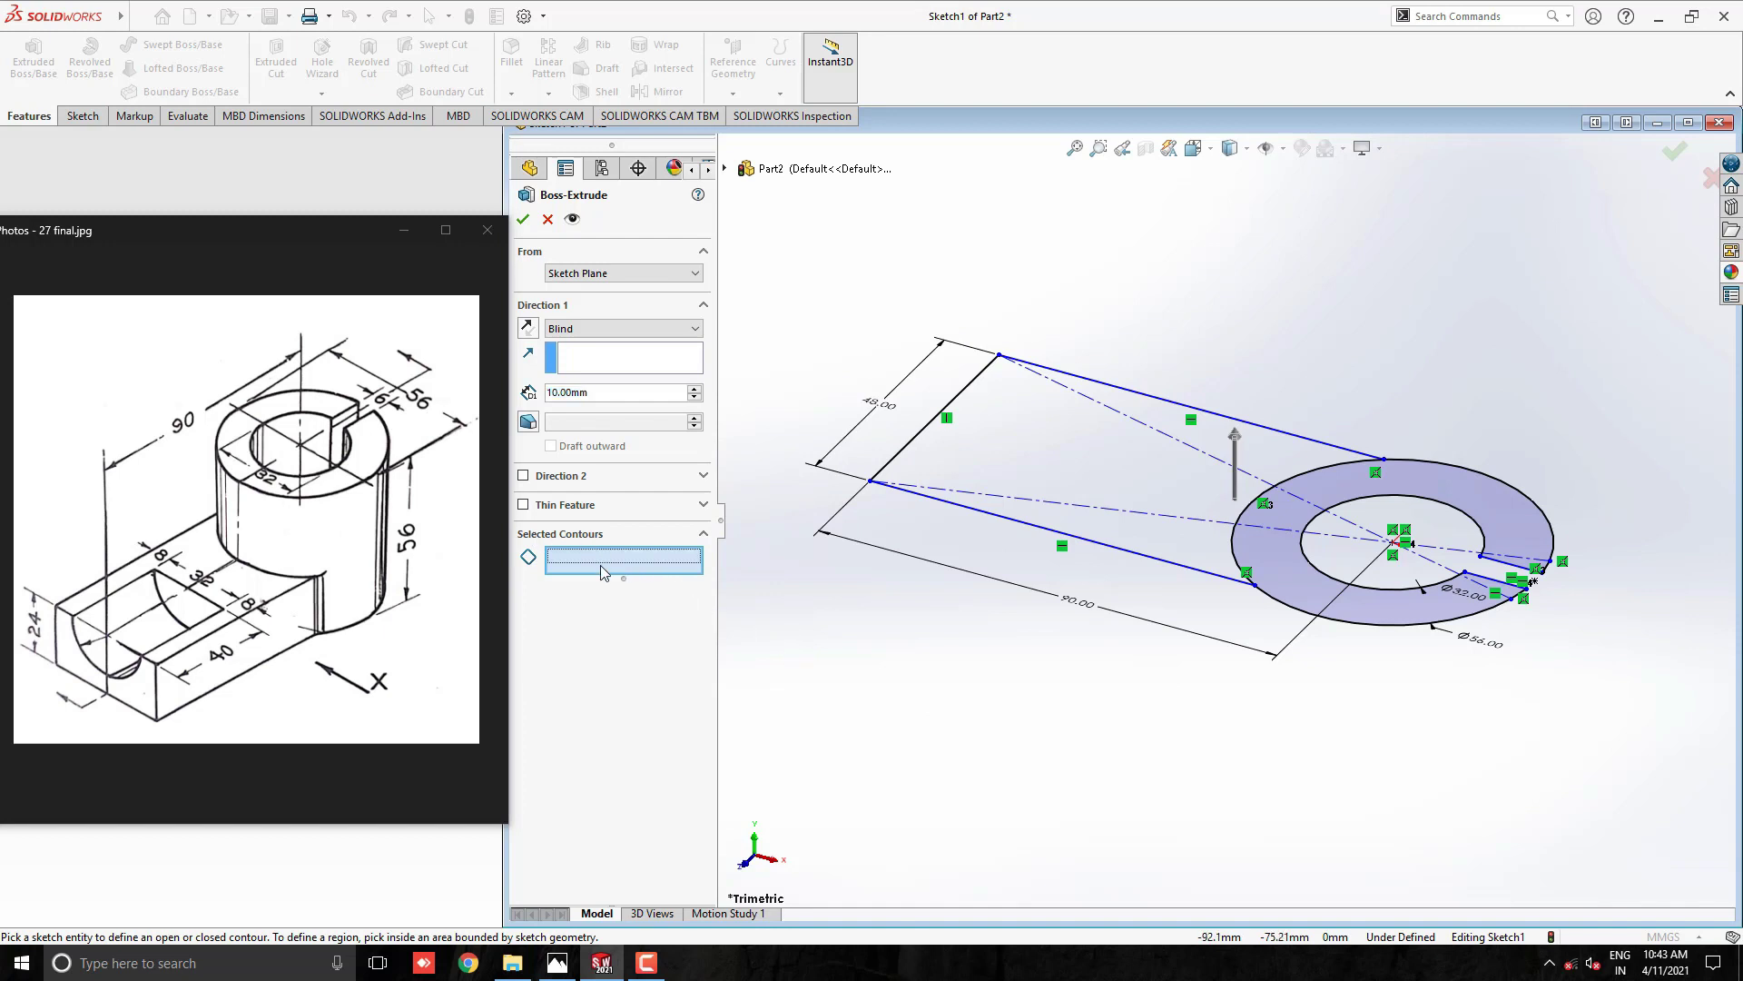
pyautogui.click(1294, 581)
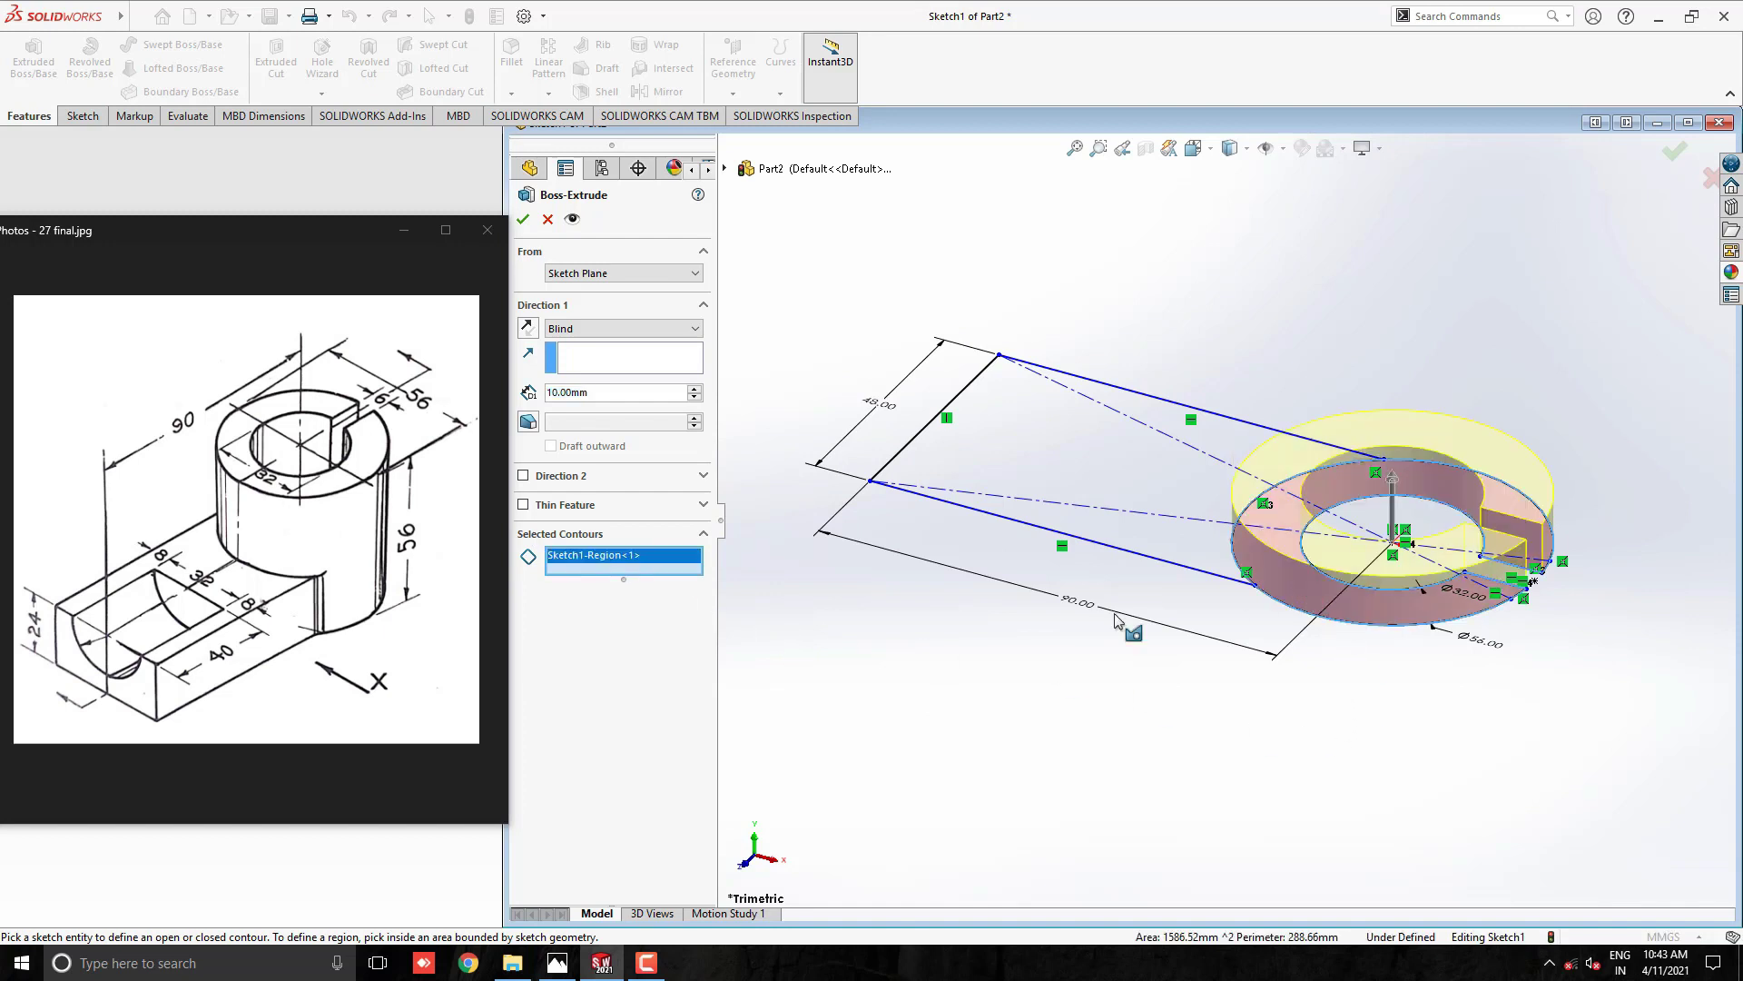
pyautogui.click(548, 393)
pyautogui.write('56')
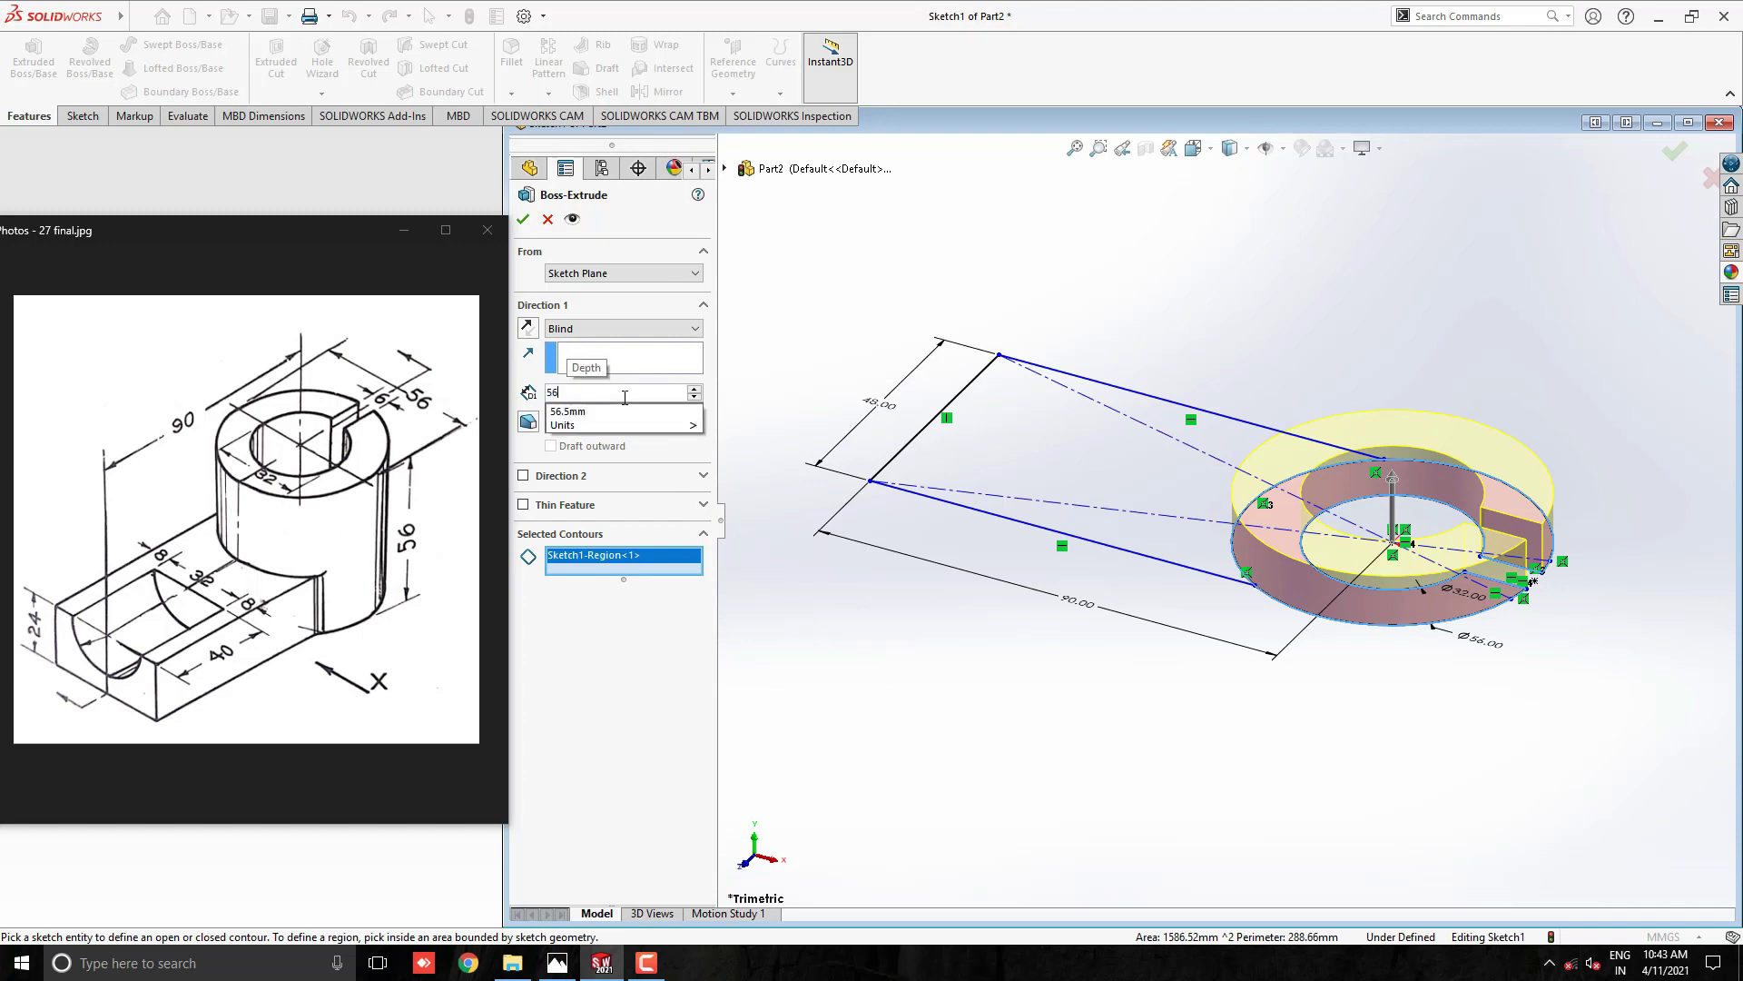
pyautogui.press('Return')
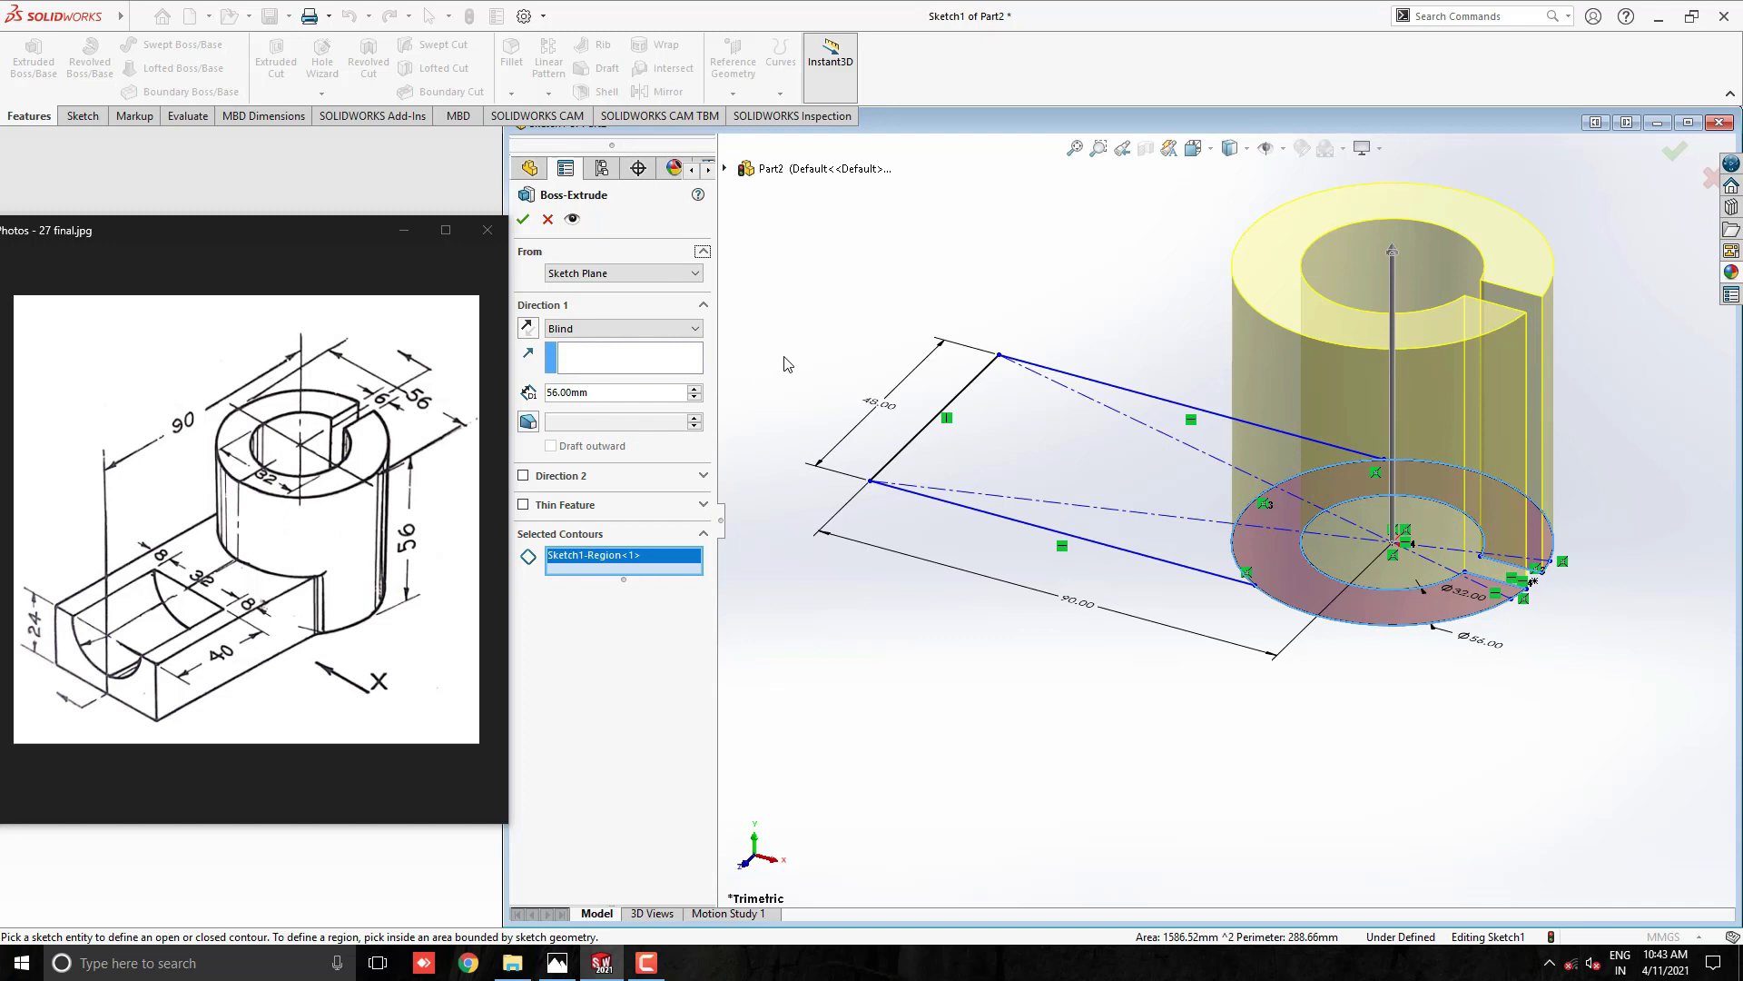
pyautogui.click(523, 219)
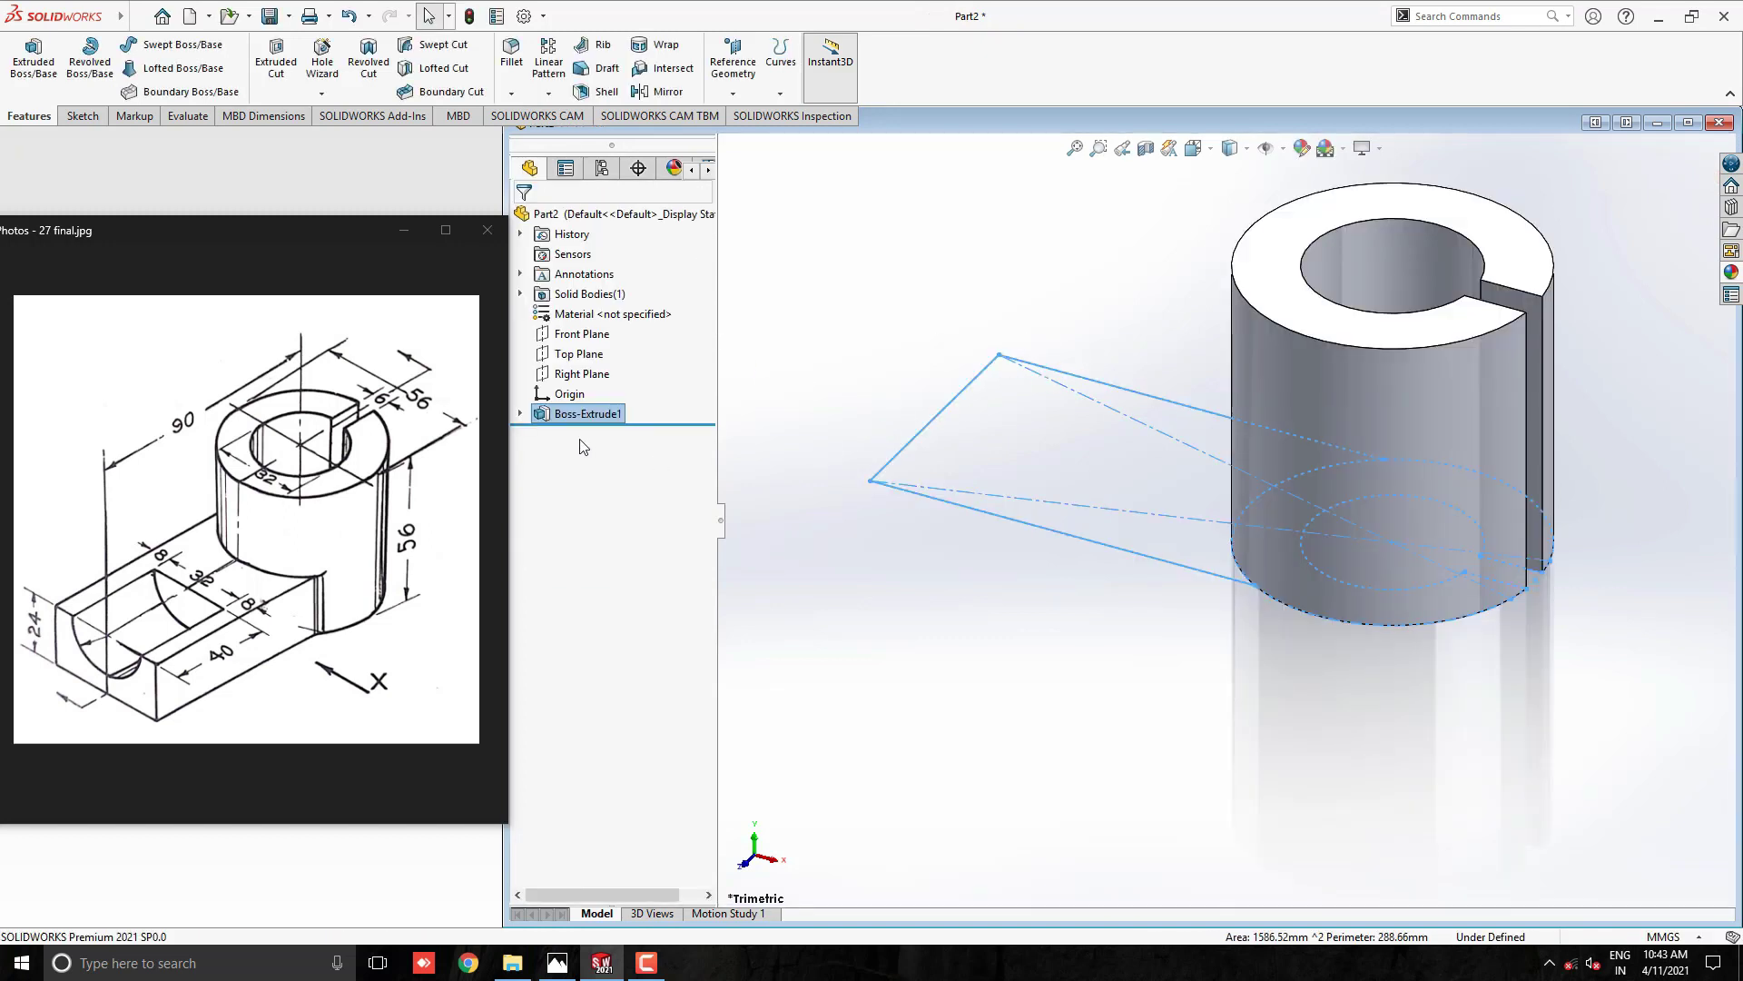
# - Reuse Sketch1 to extrude the arm region 24 mm as Boss-Extrude2, merged with the cylinder
pyautogui.click(522, 415)
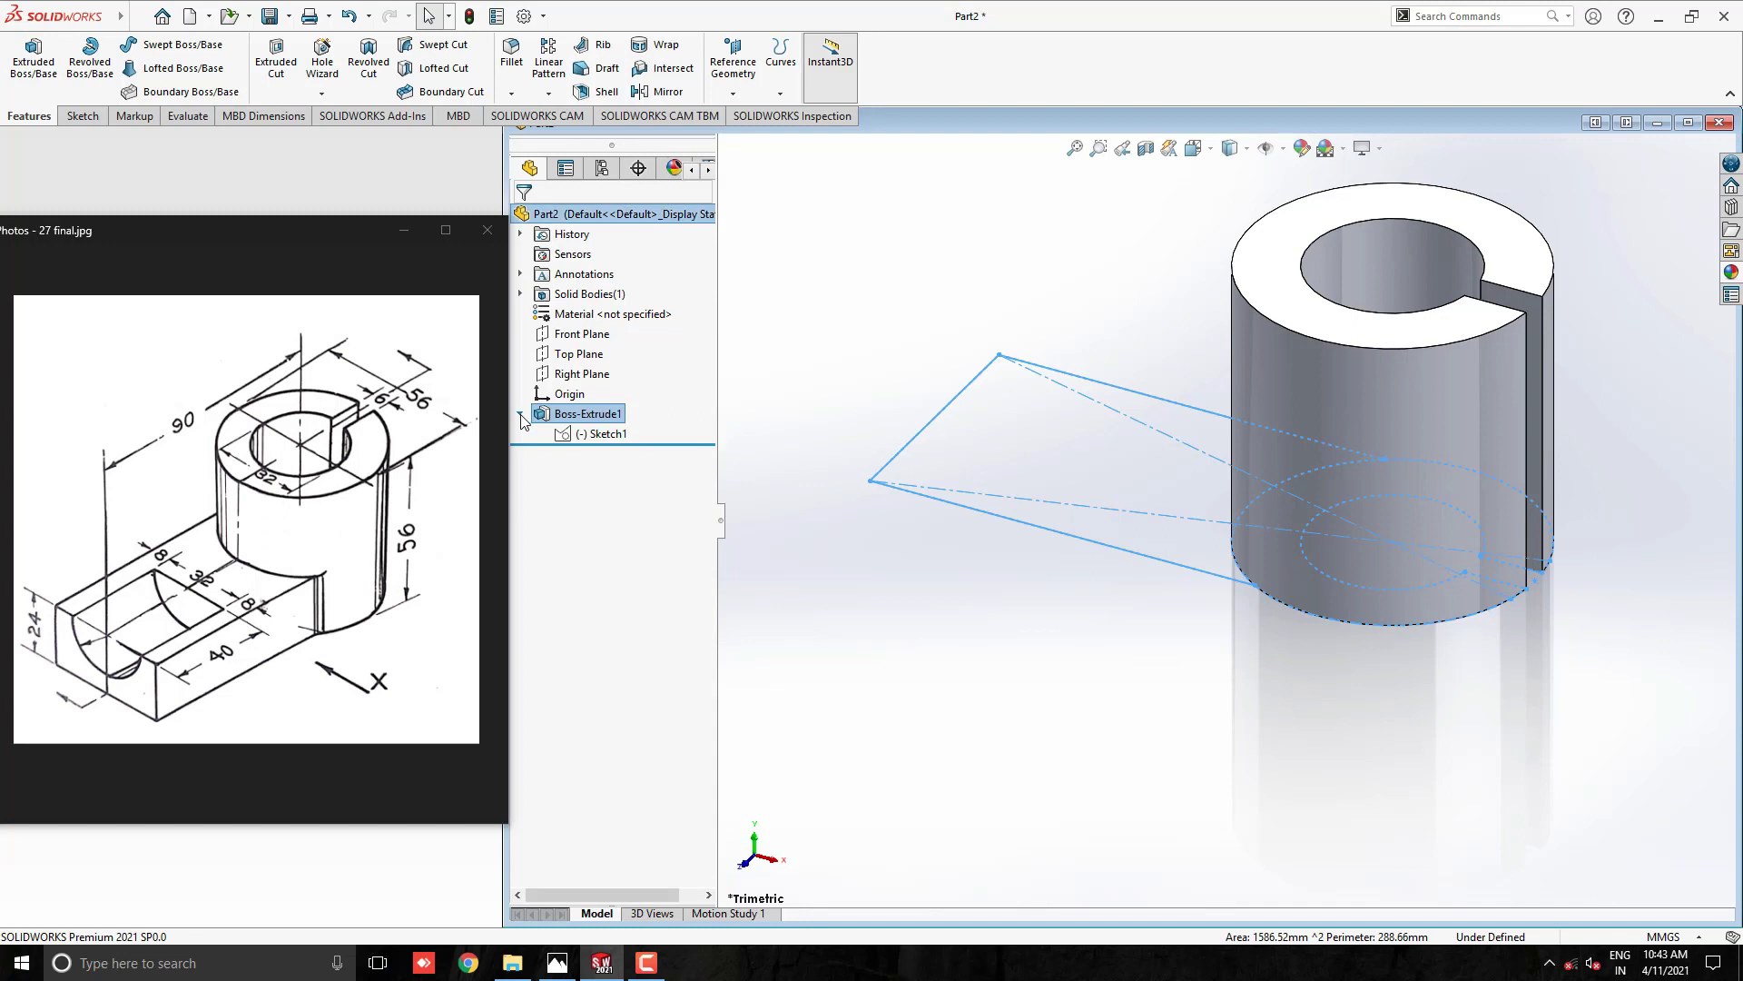
pyautogui.click(590, 434)
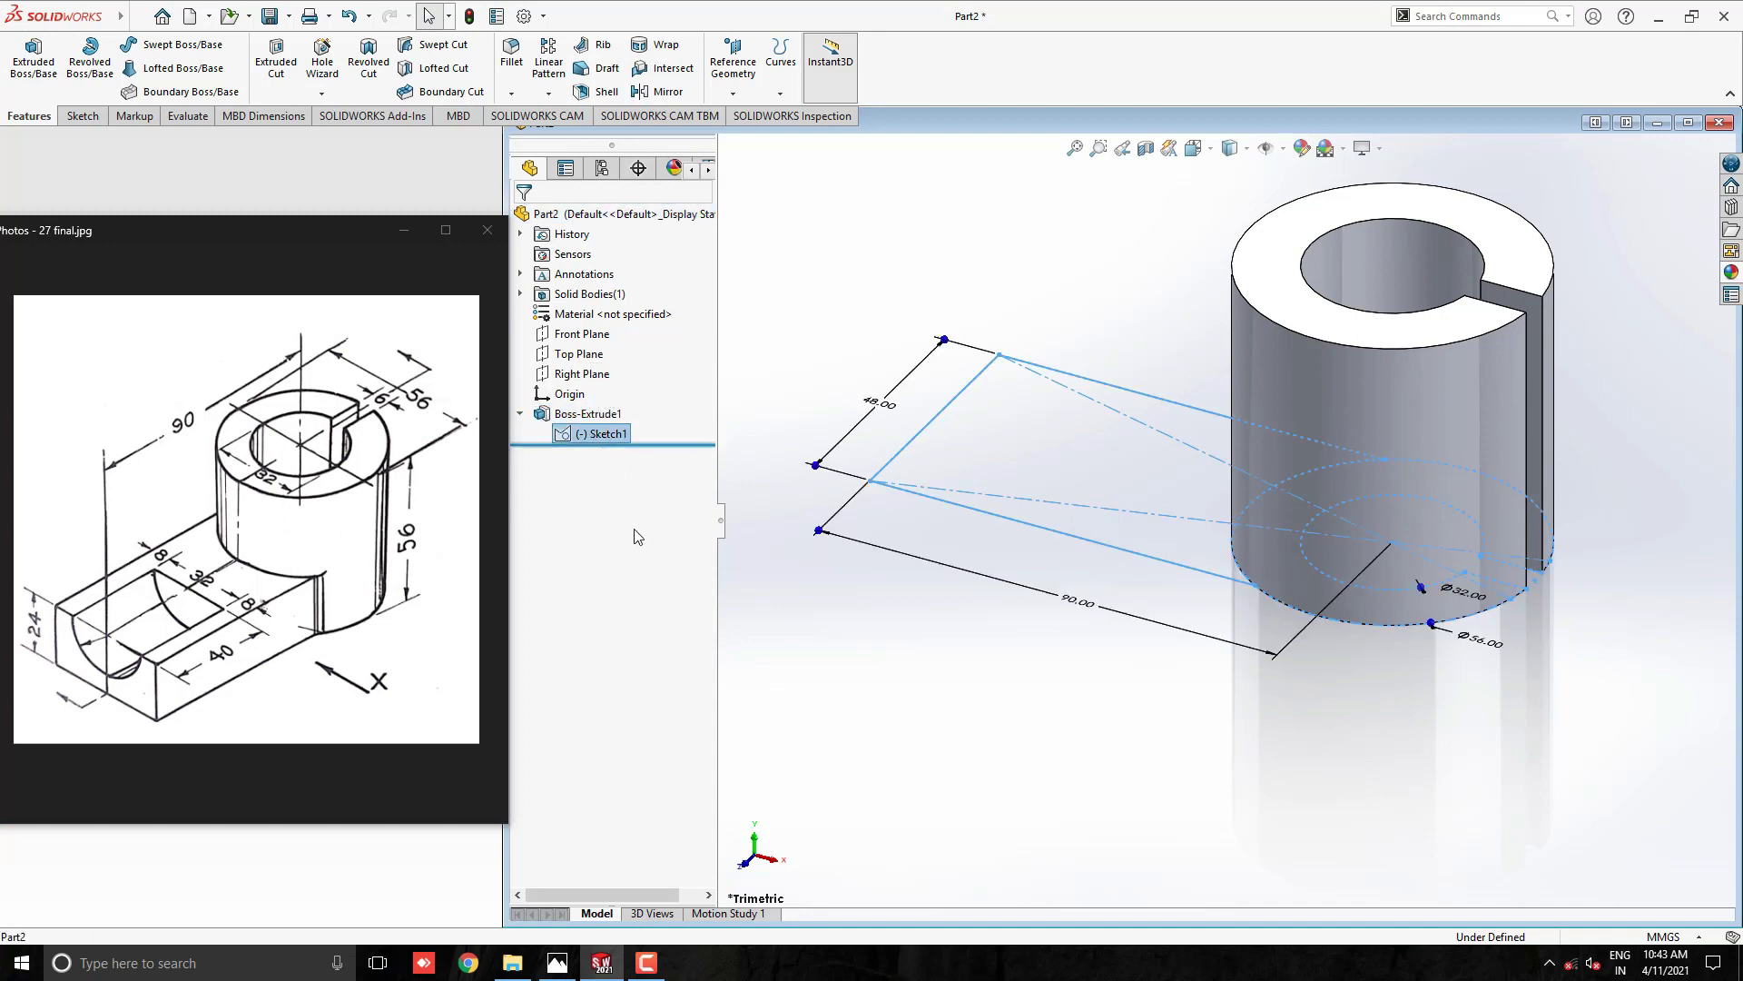
pyautogui.click(33, 56)
pyautogui.click(990, 434)
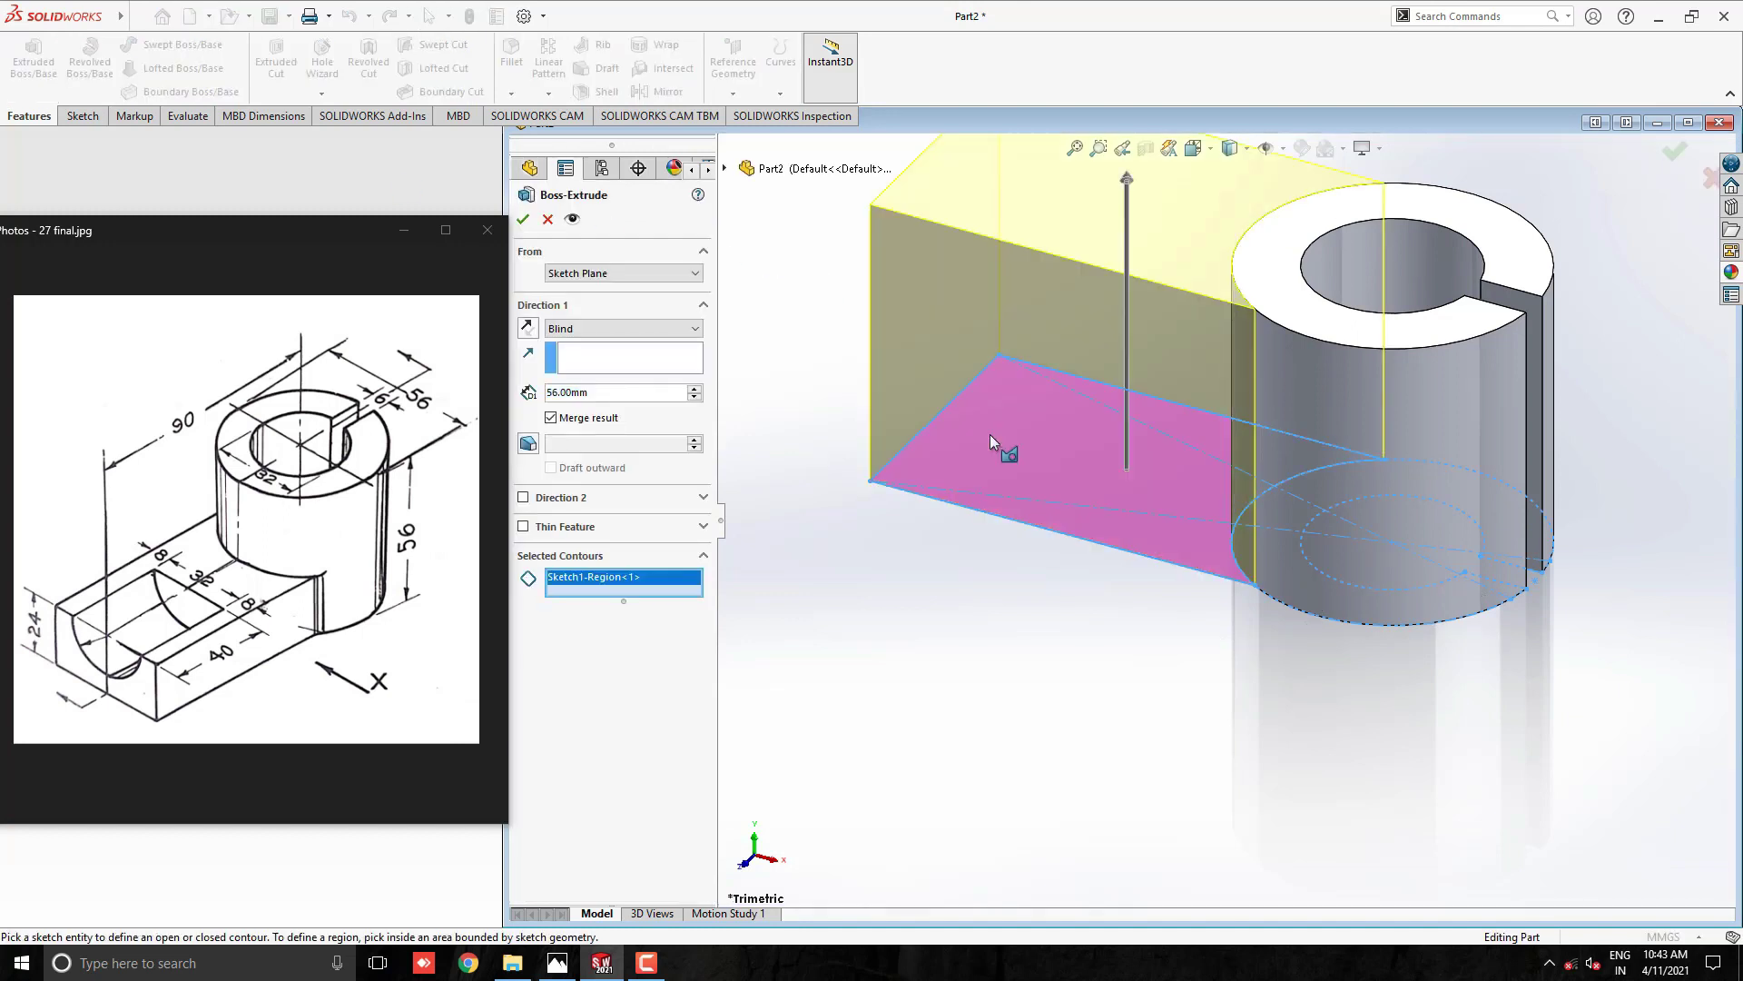
pyautogui.moveTo(618, 394); pyautogui.dragTo(517, 389)
pyautogui.write('24')
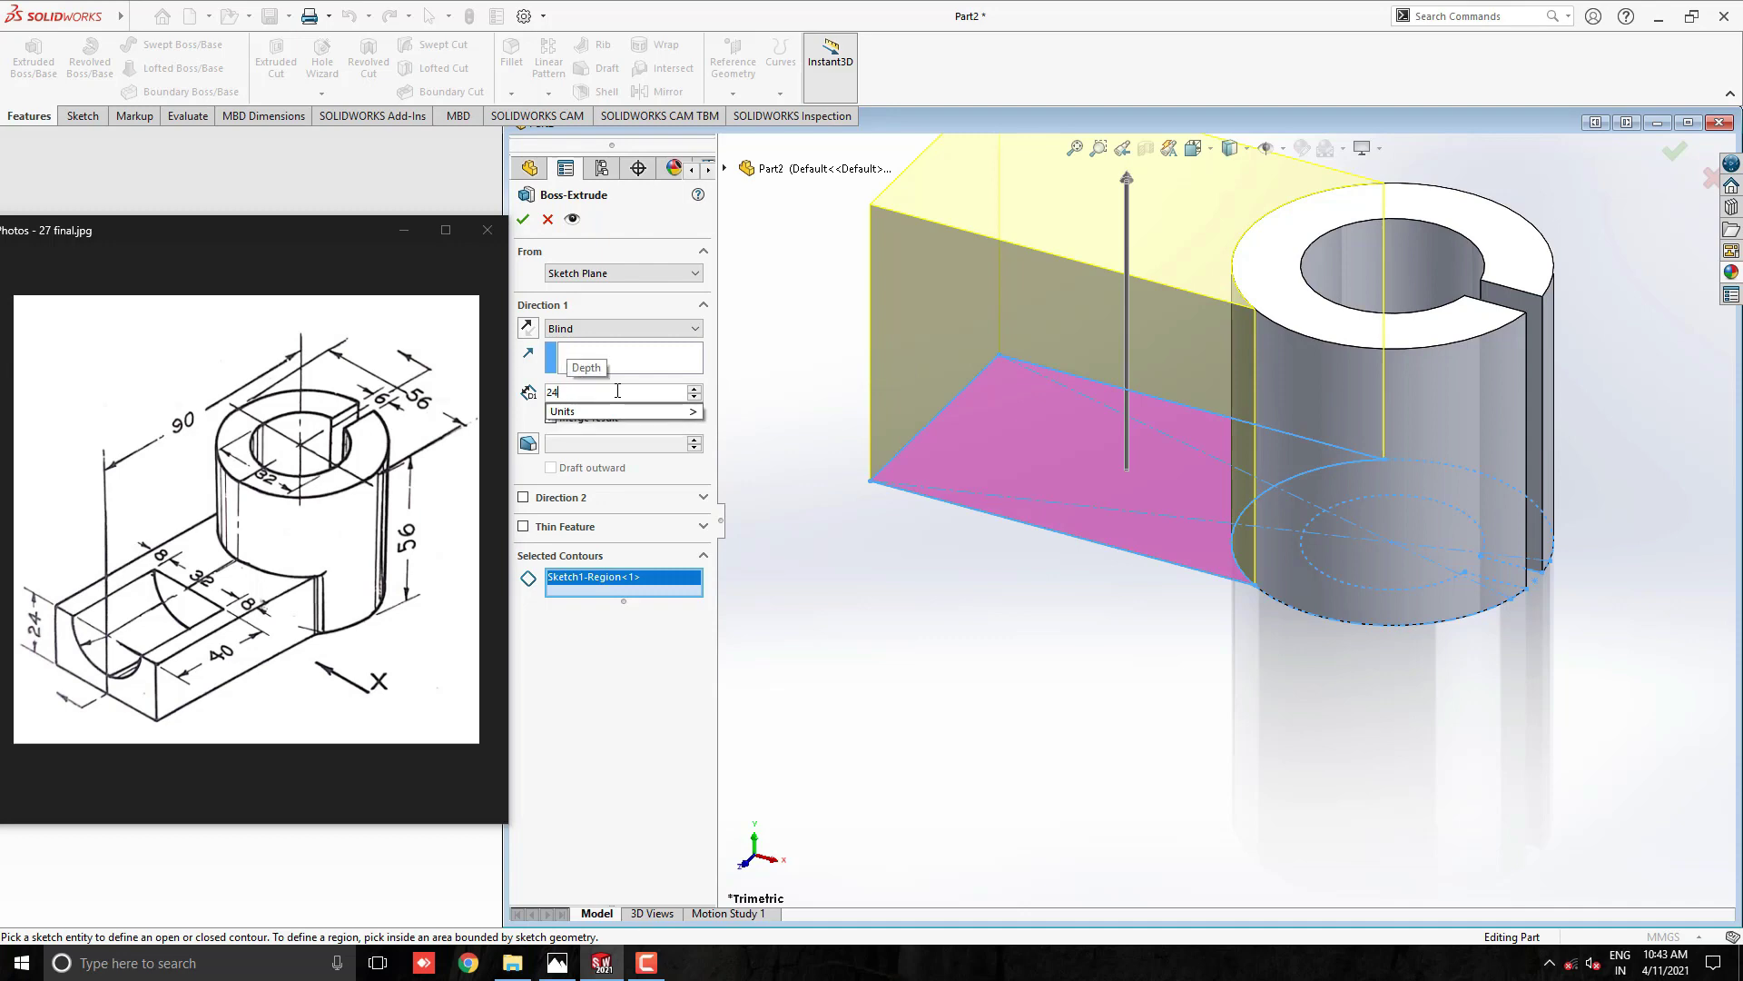
pyautogui.press('Return')
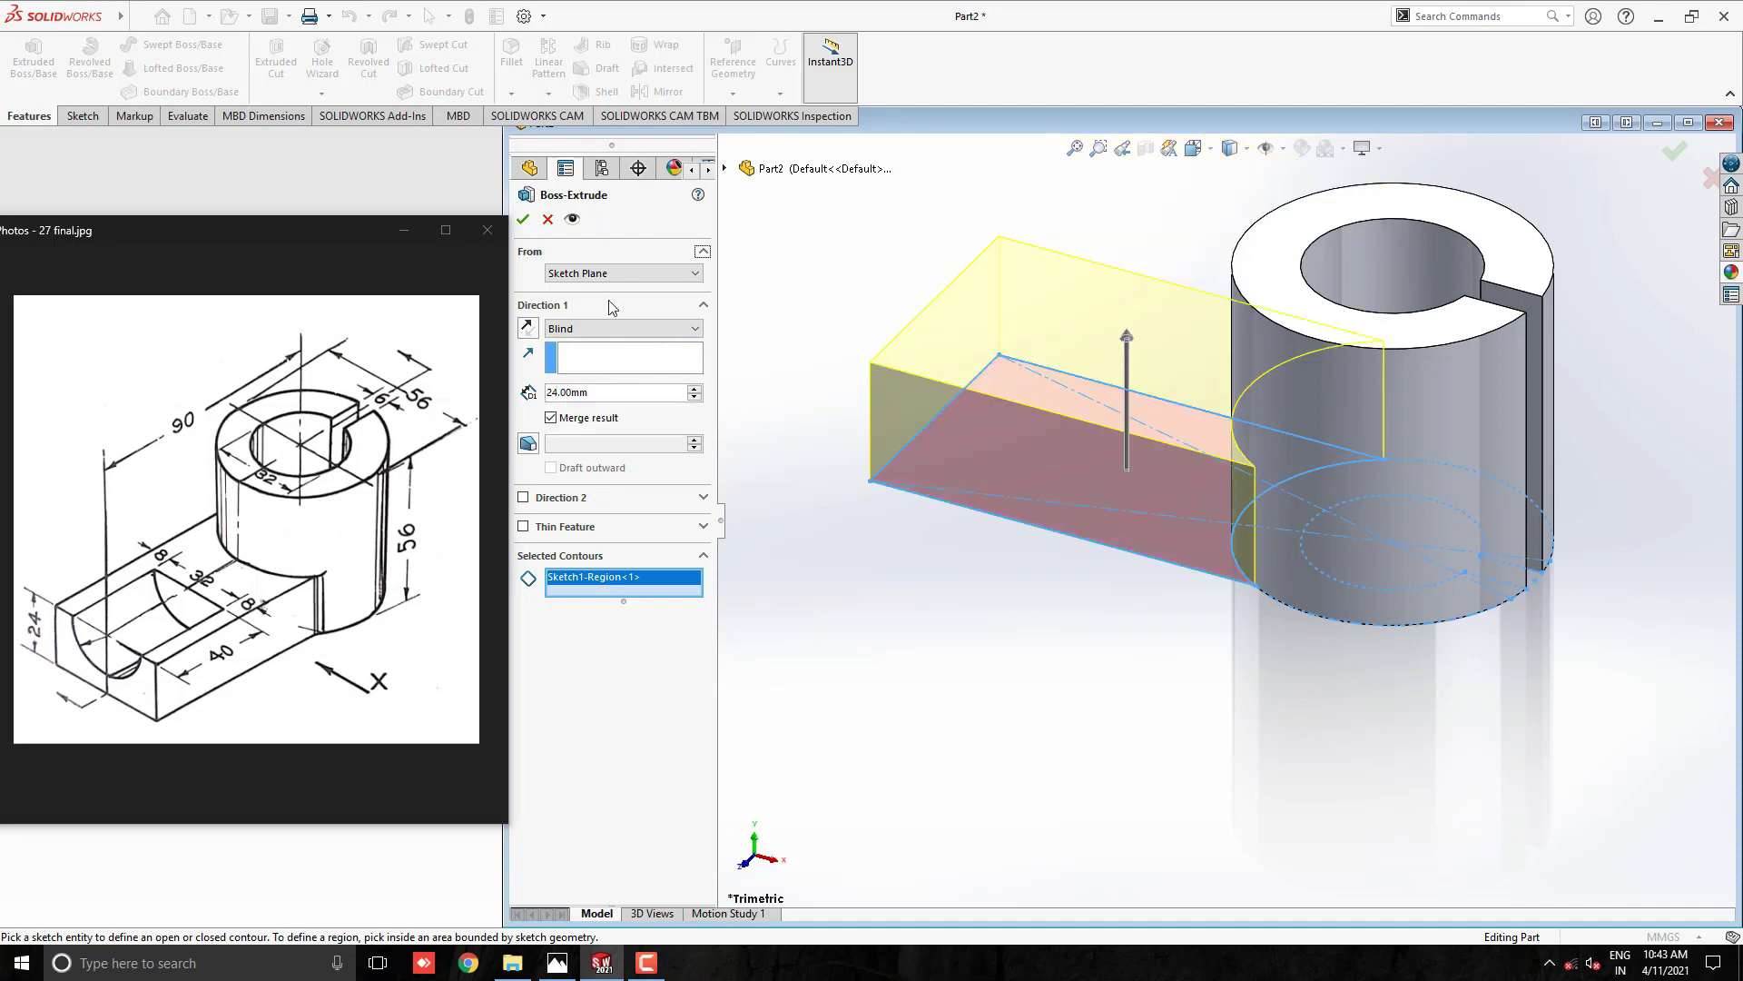
pyautogui.click(523, 221)
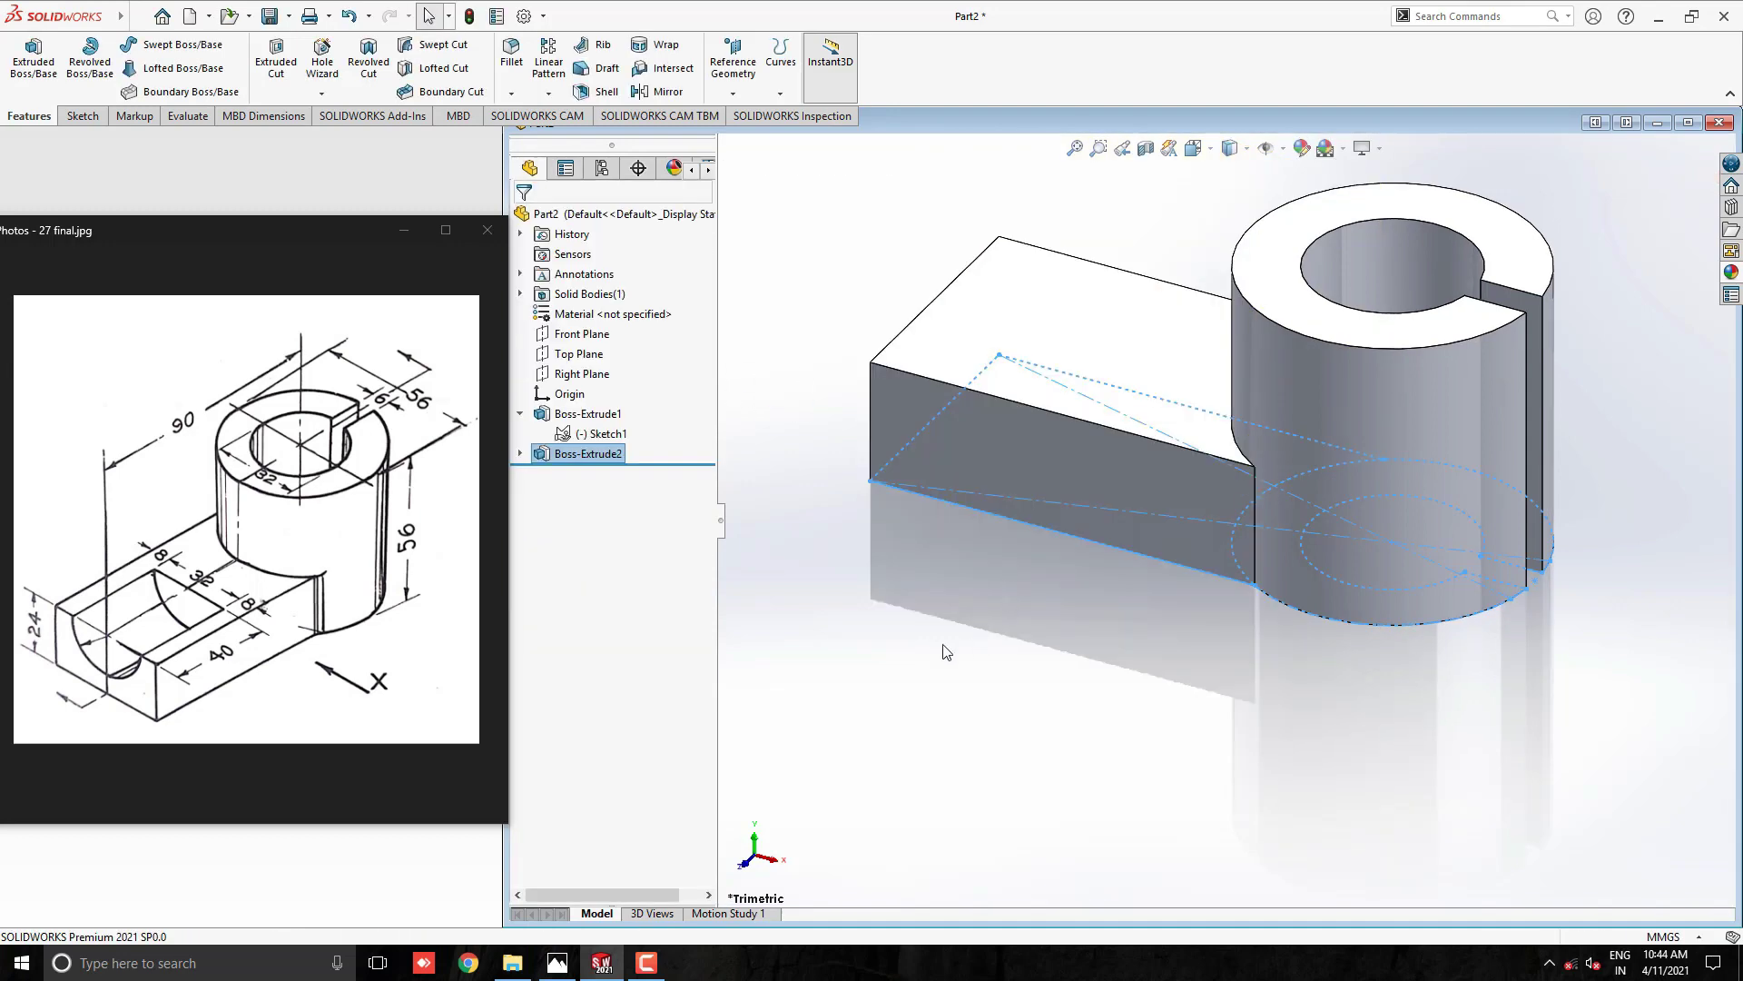
pyautogui.moveTo(1000, 669); pyautogui.dragTo(1323, 514, button='middle')
pyautogui.scroll(-5, 1104, 483)
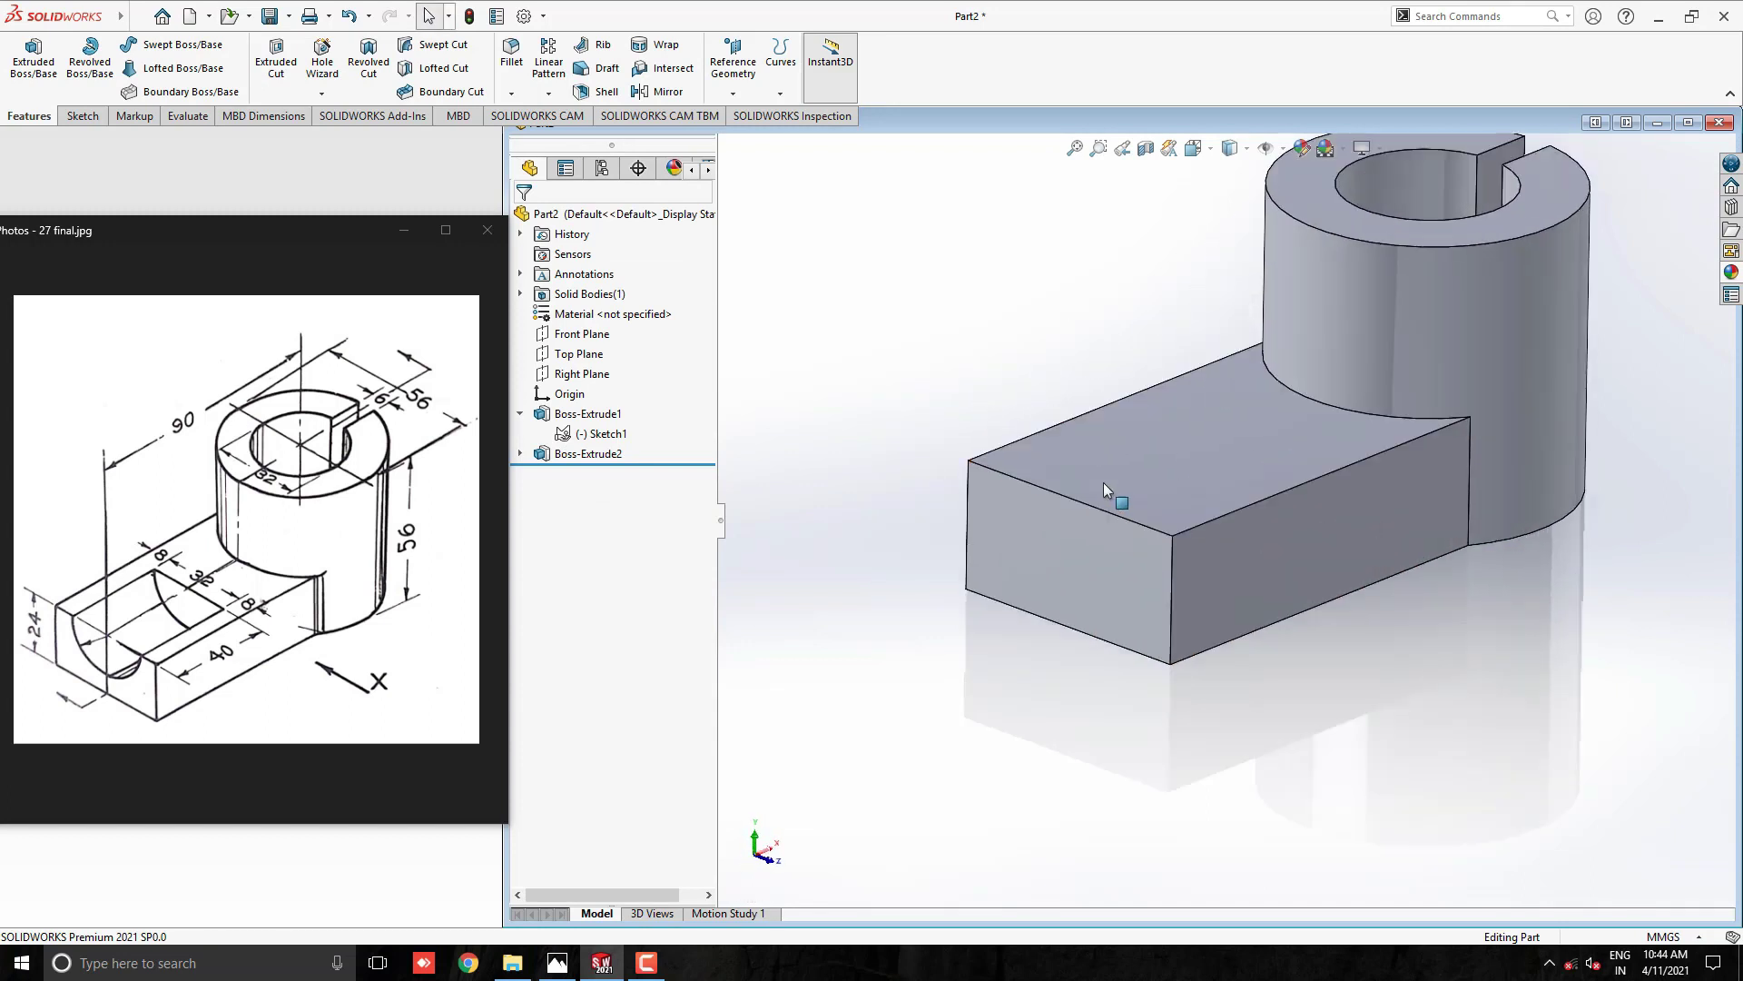
# - Sketch a Ø32 circle on the arm's end face, centred at its top edge midpoint
pyautogui.click(1065, 570)
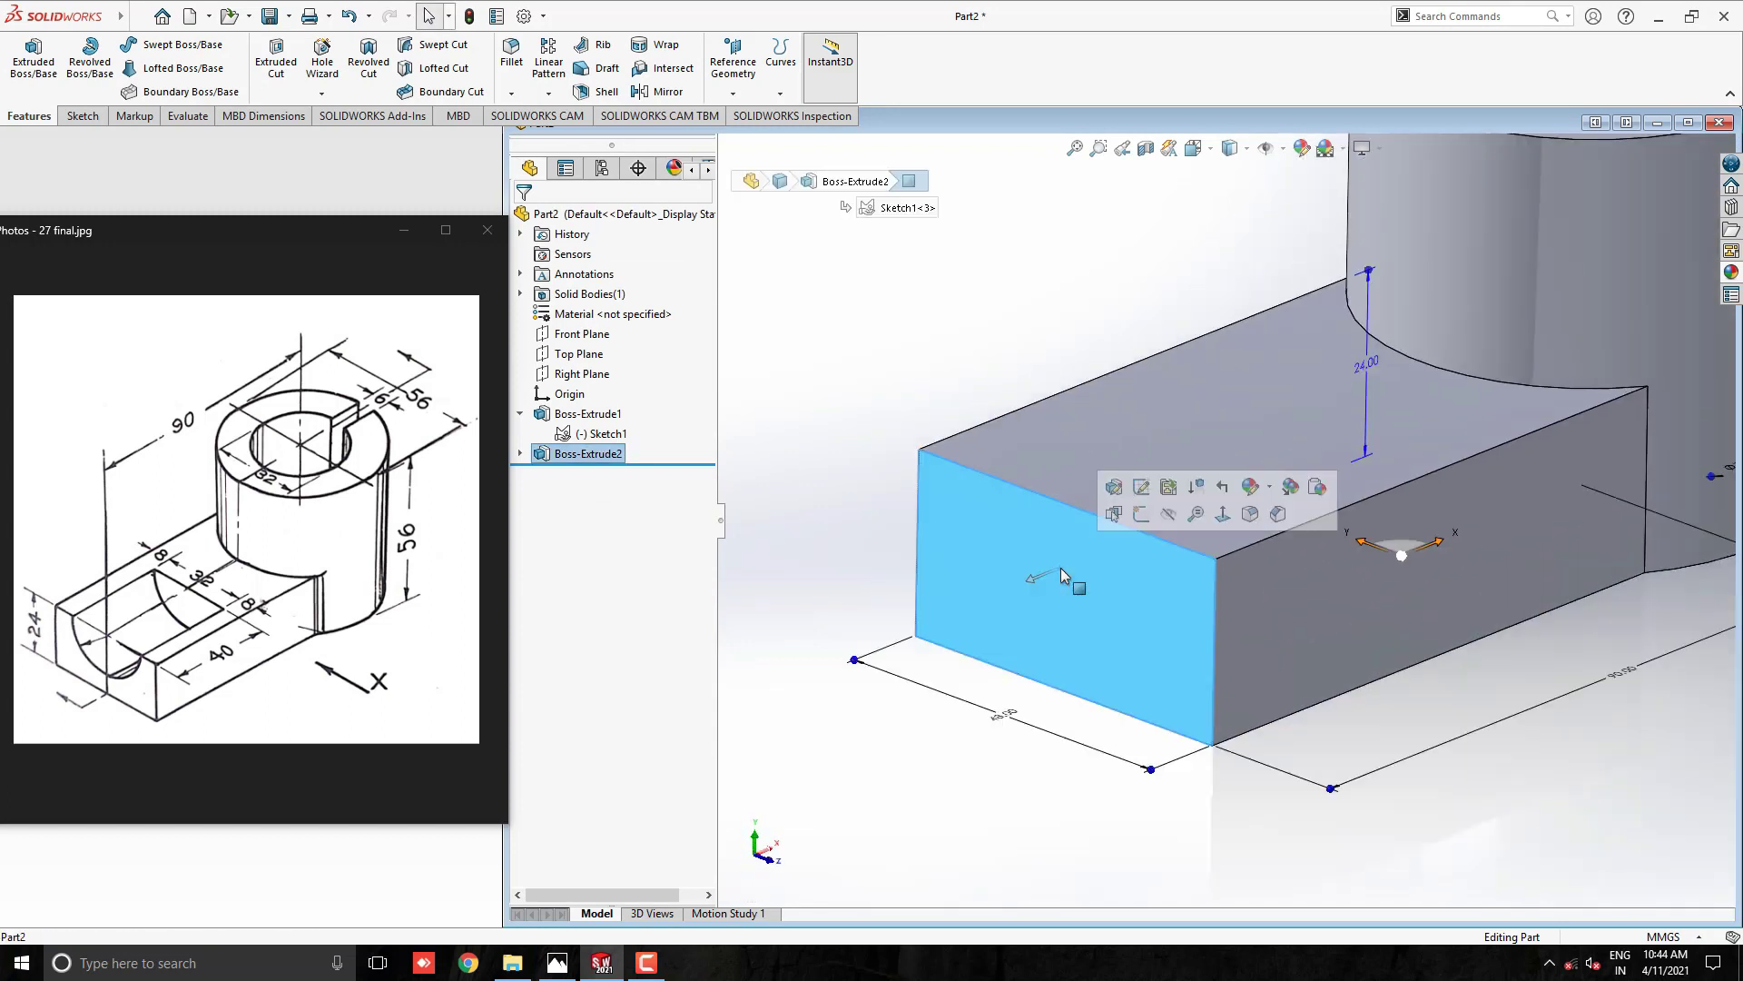
pyautogui.click(1136, 515)
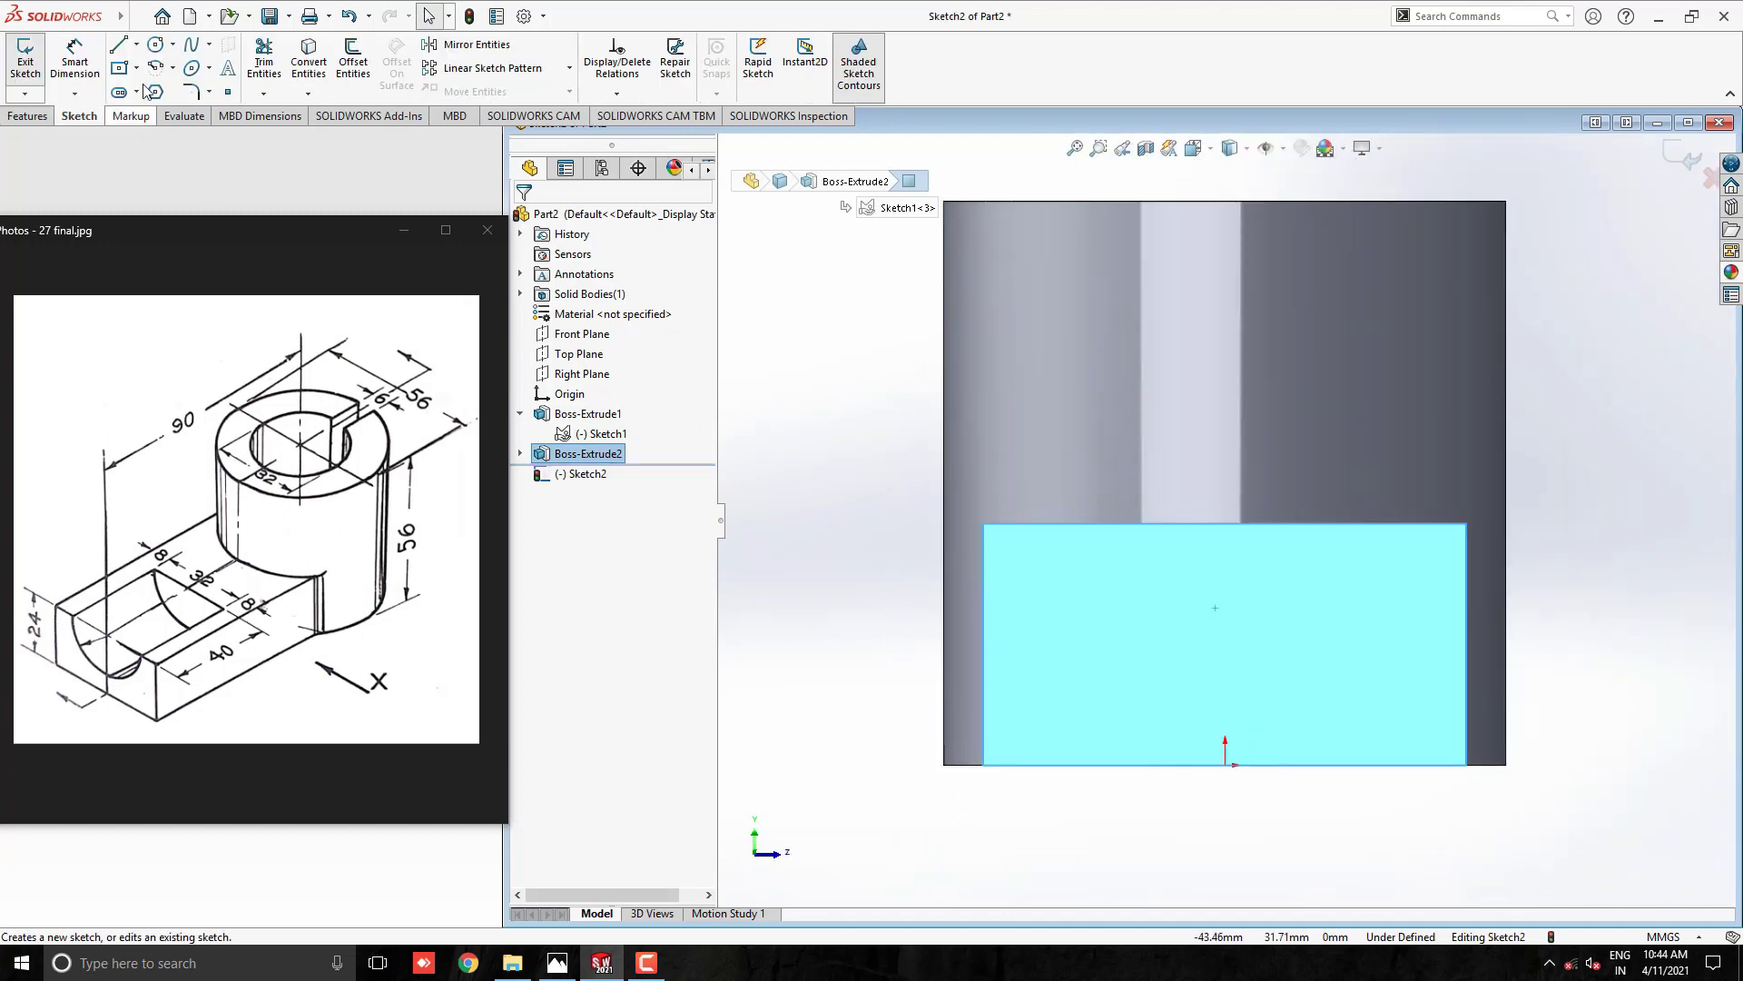
pyautogui.click(155, 47)
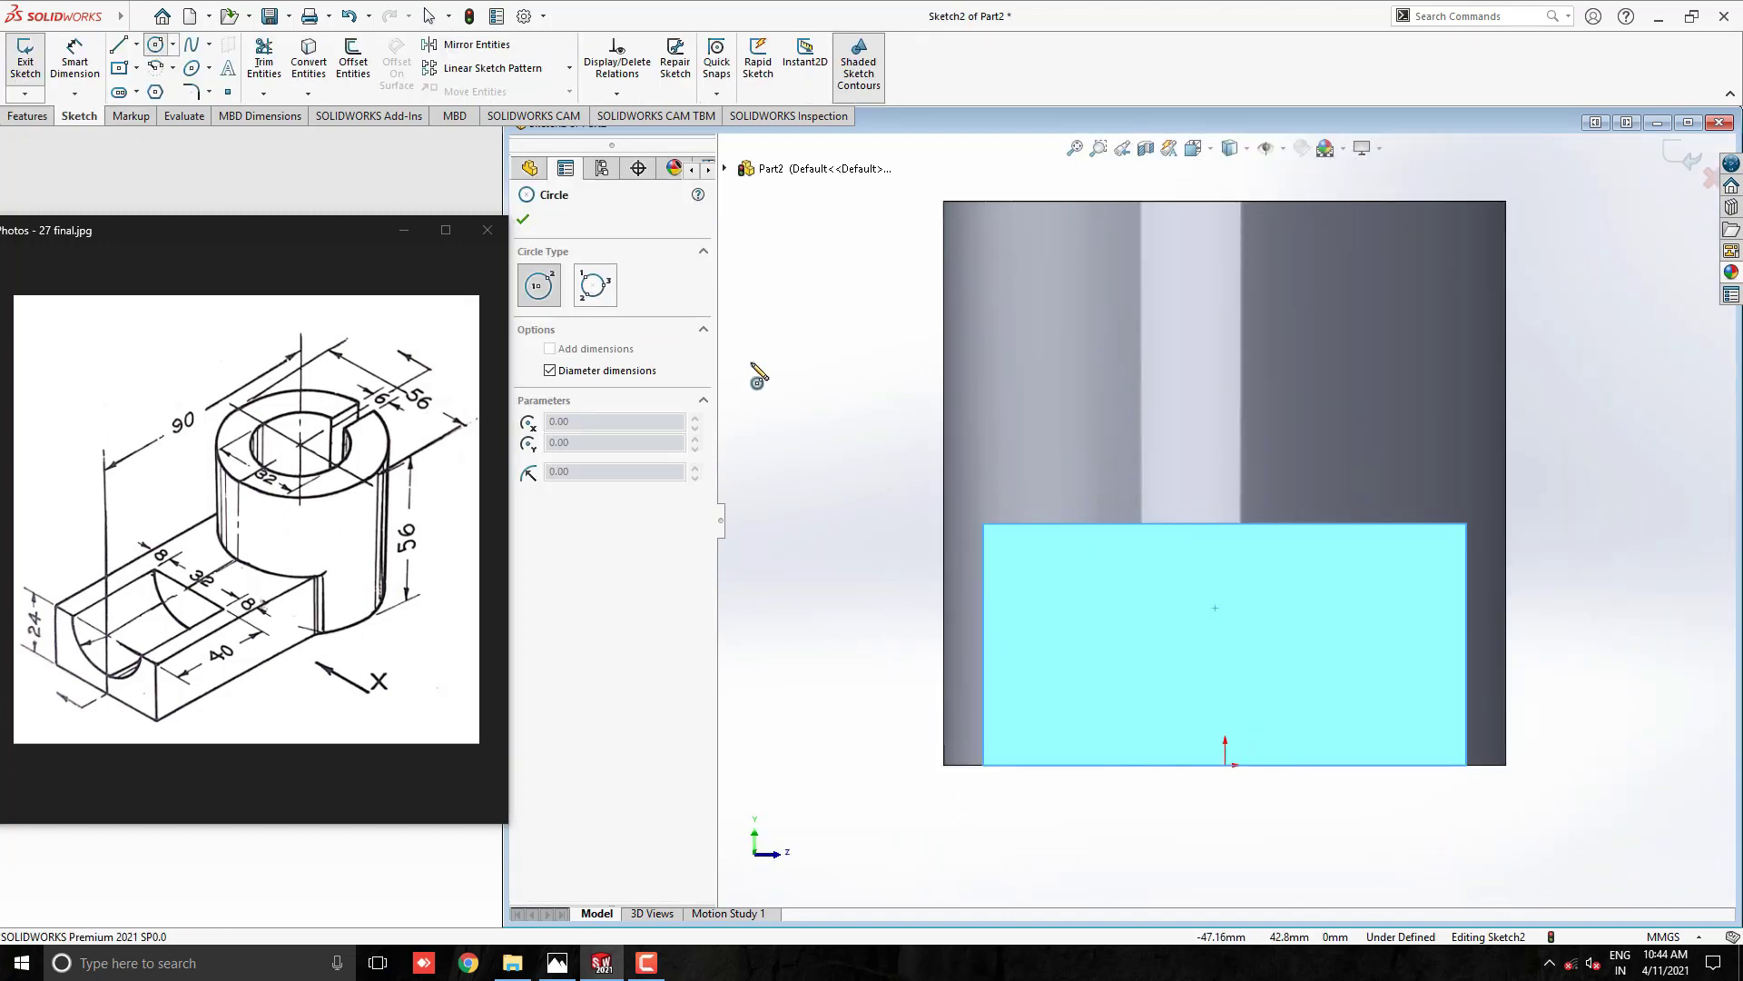
pyautogui.click(1225, 524)
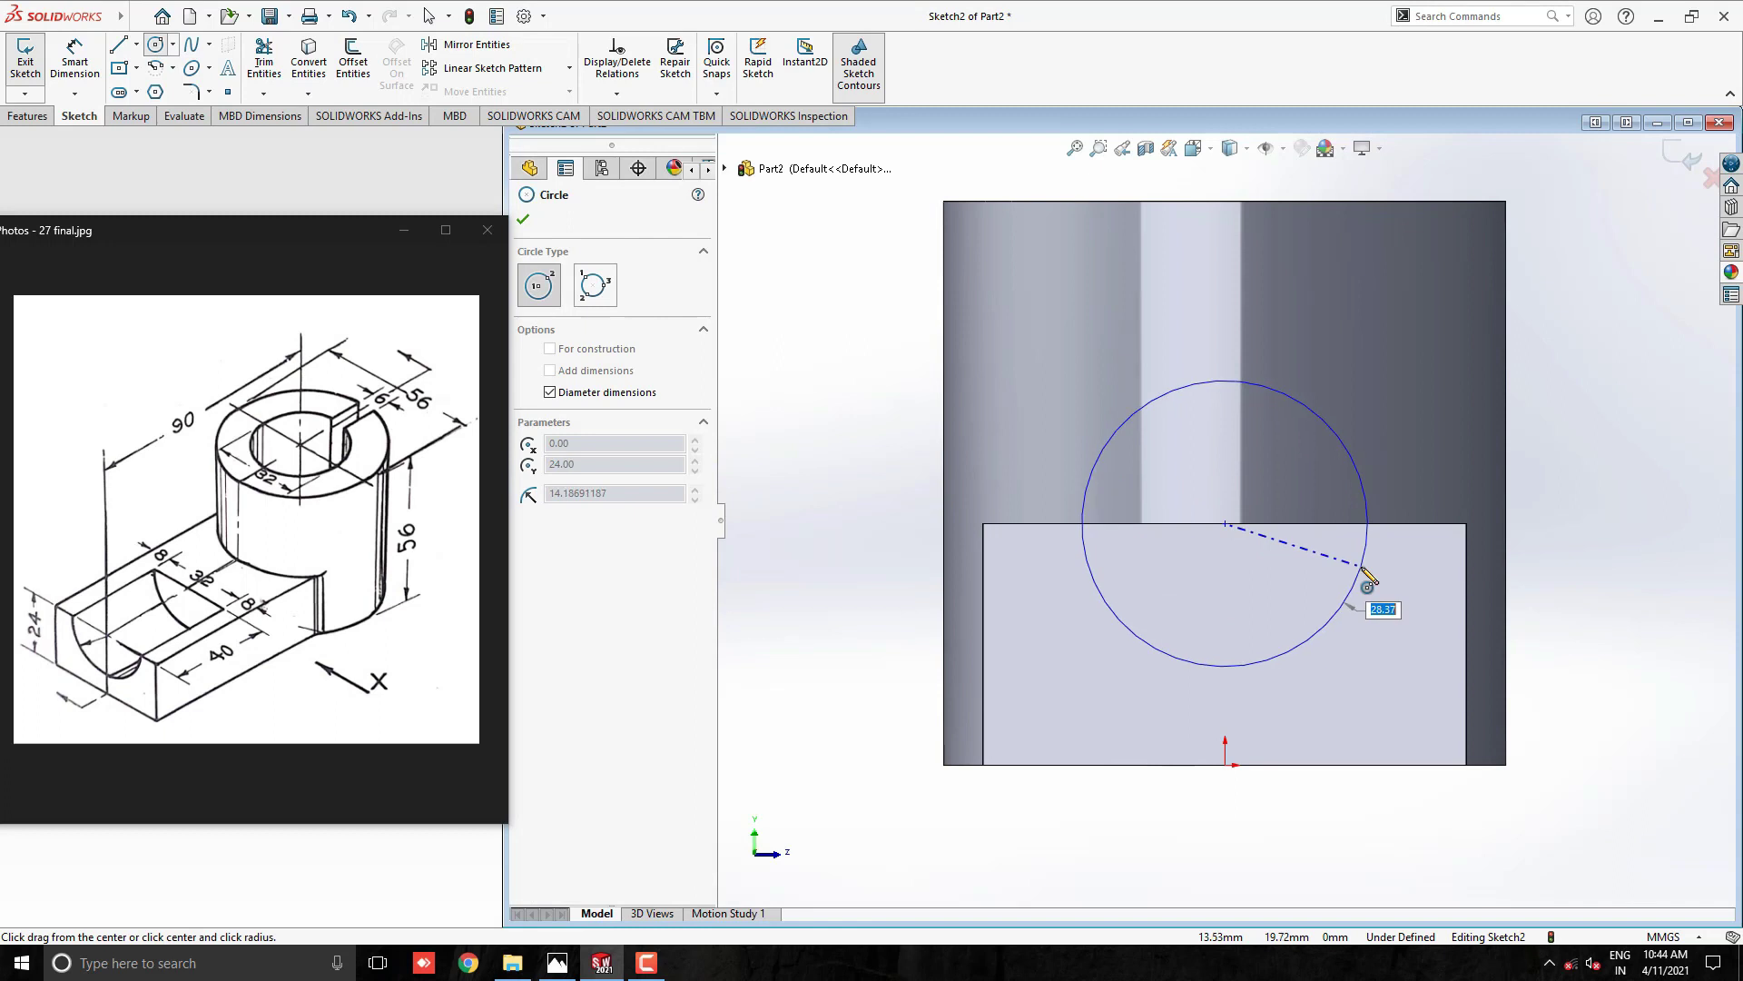
pyautogui.press('Return')
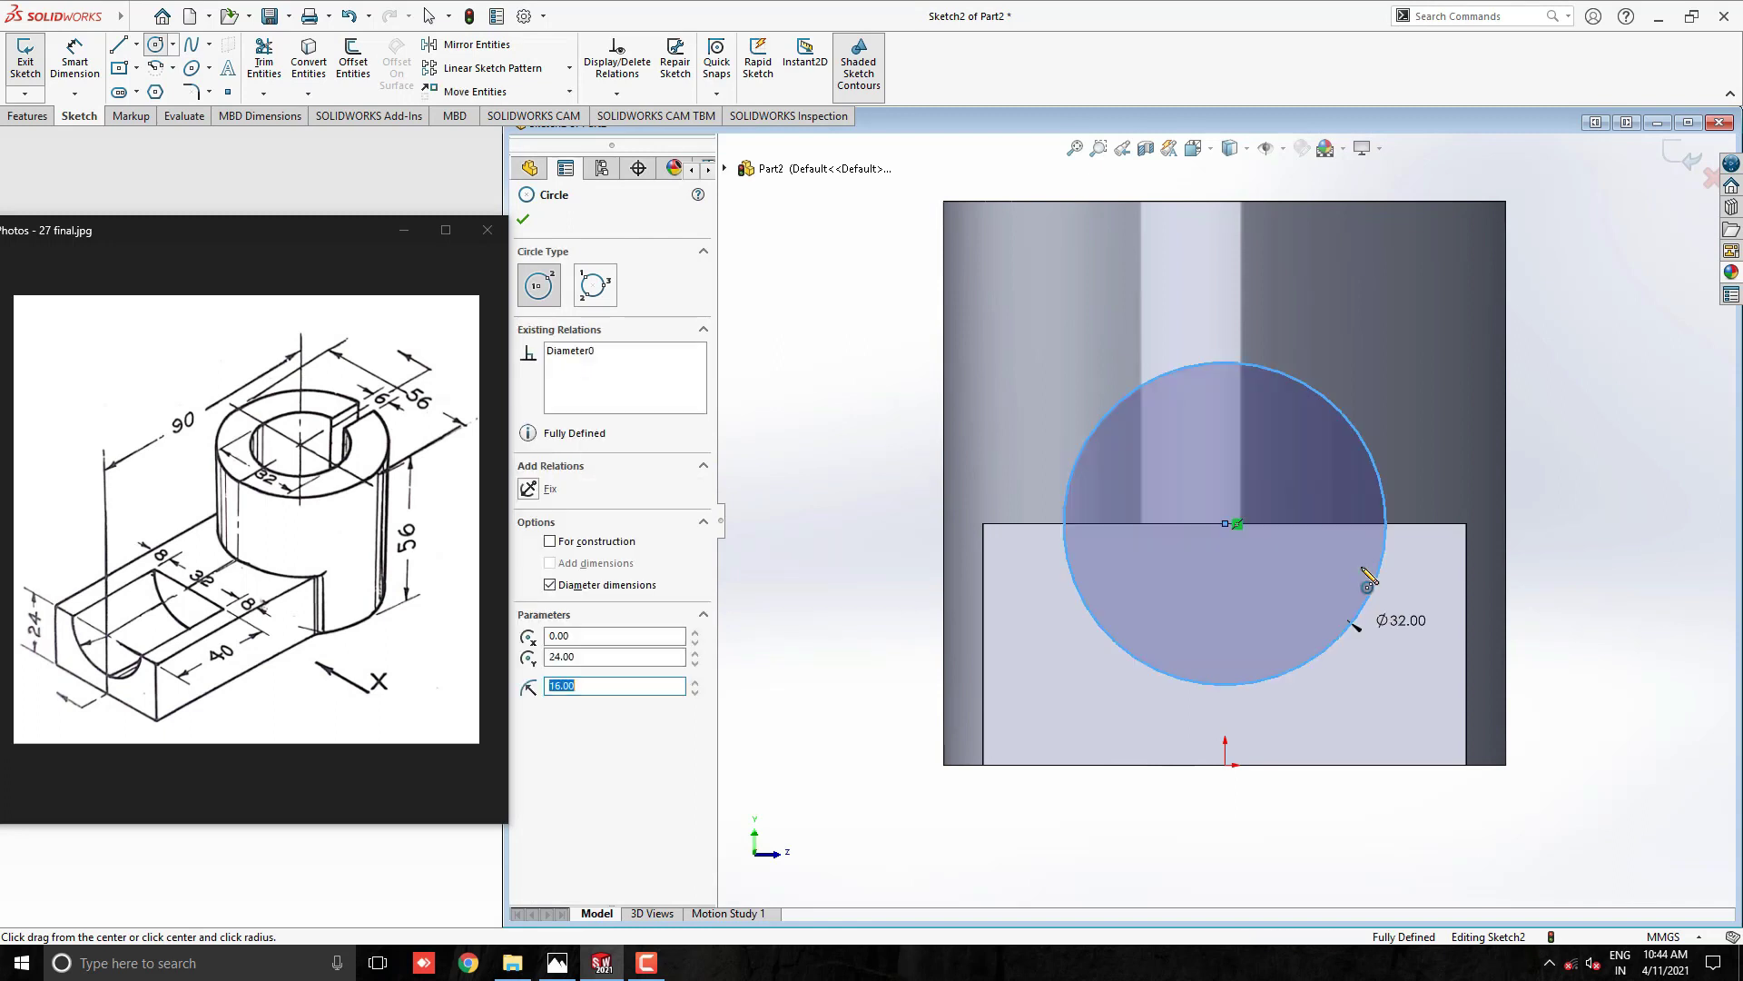
pyautogui.press('Escape')
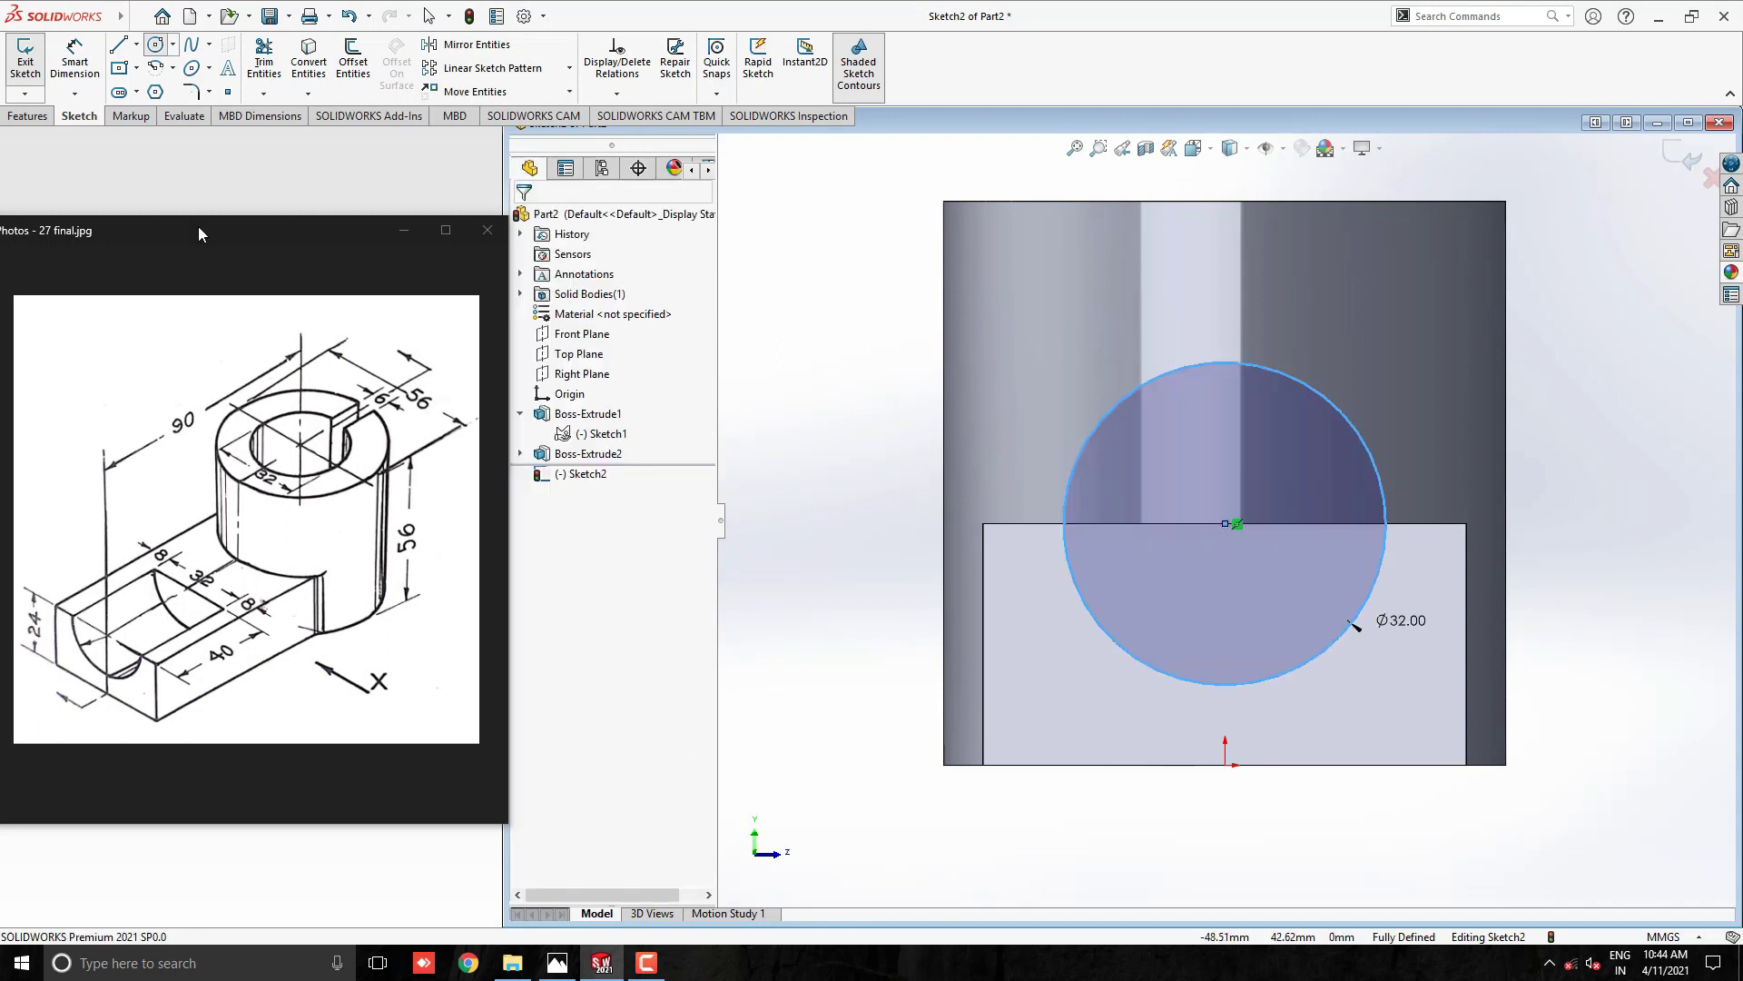
pyautogui.click(20, 116)
# - Extrude-cut the Ø32 circle 40 mm deep into the arm's end, forming the semicircular channel
pyautogui.click(276, 67)
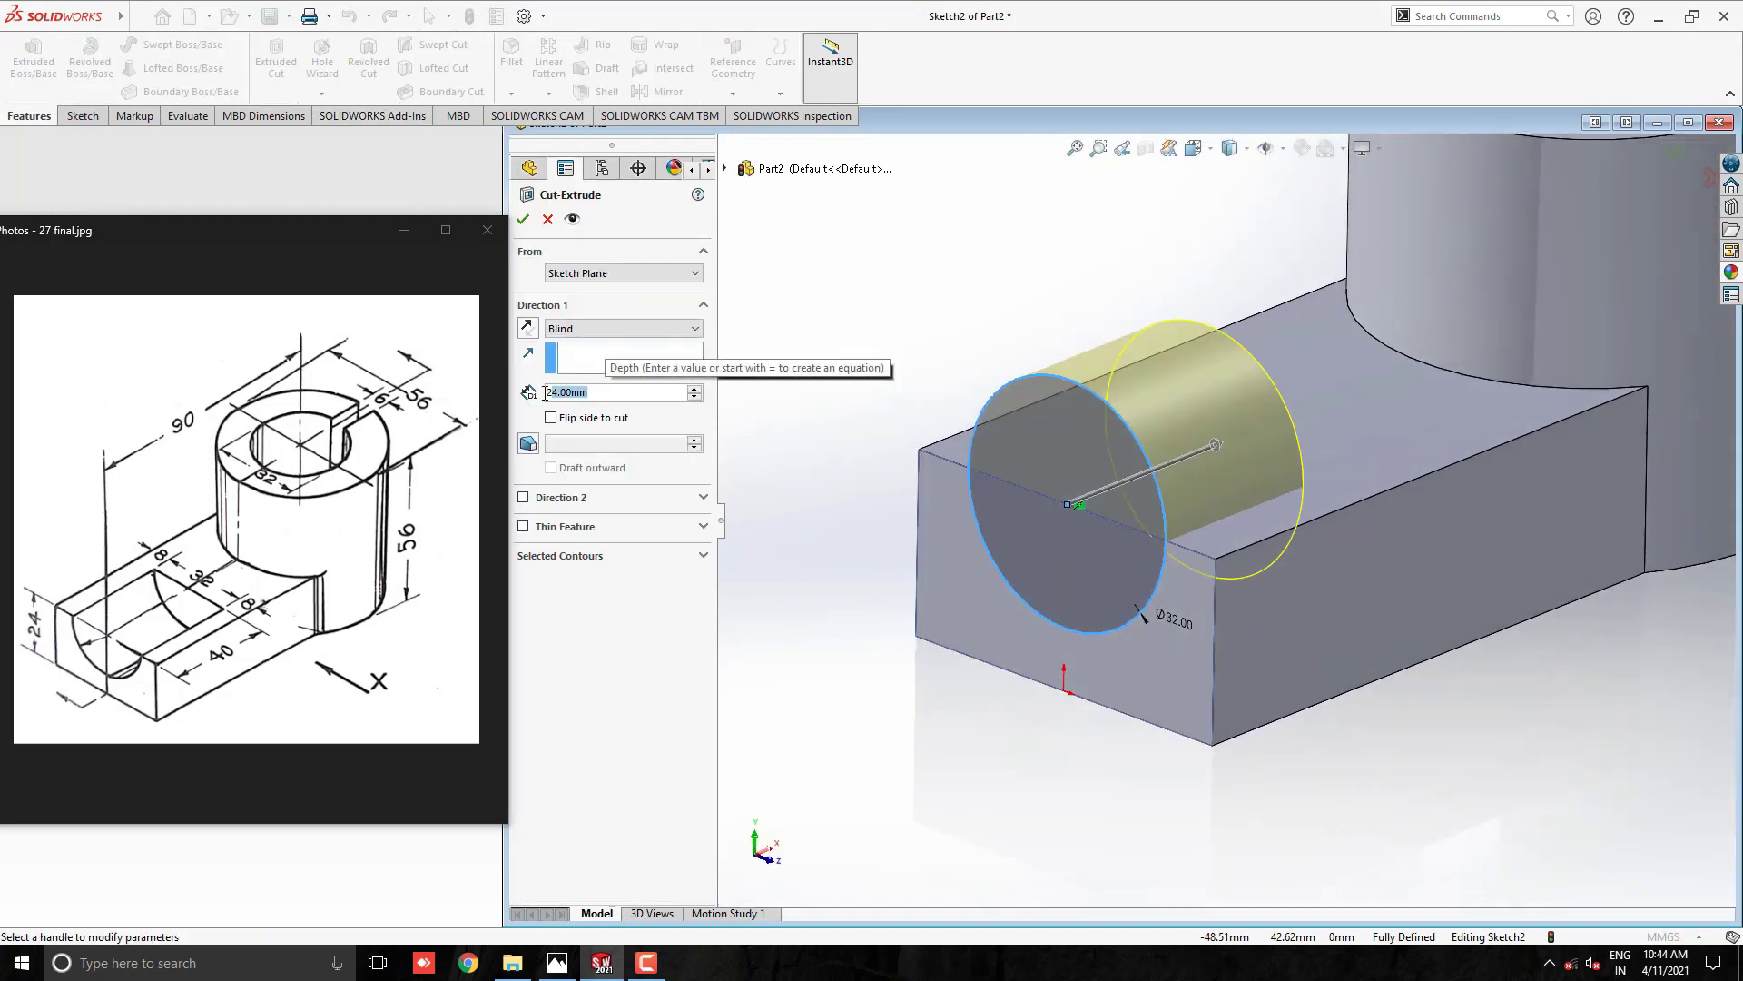
pyautogui.write('40')
pyautogui.press('Return')
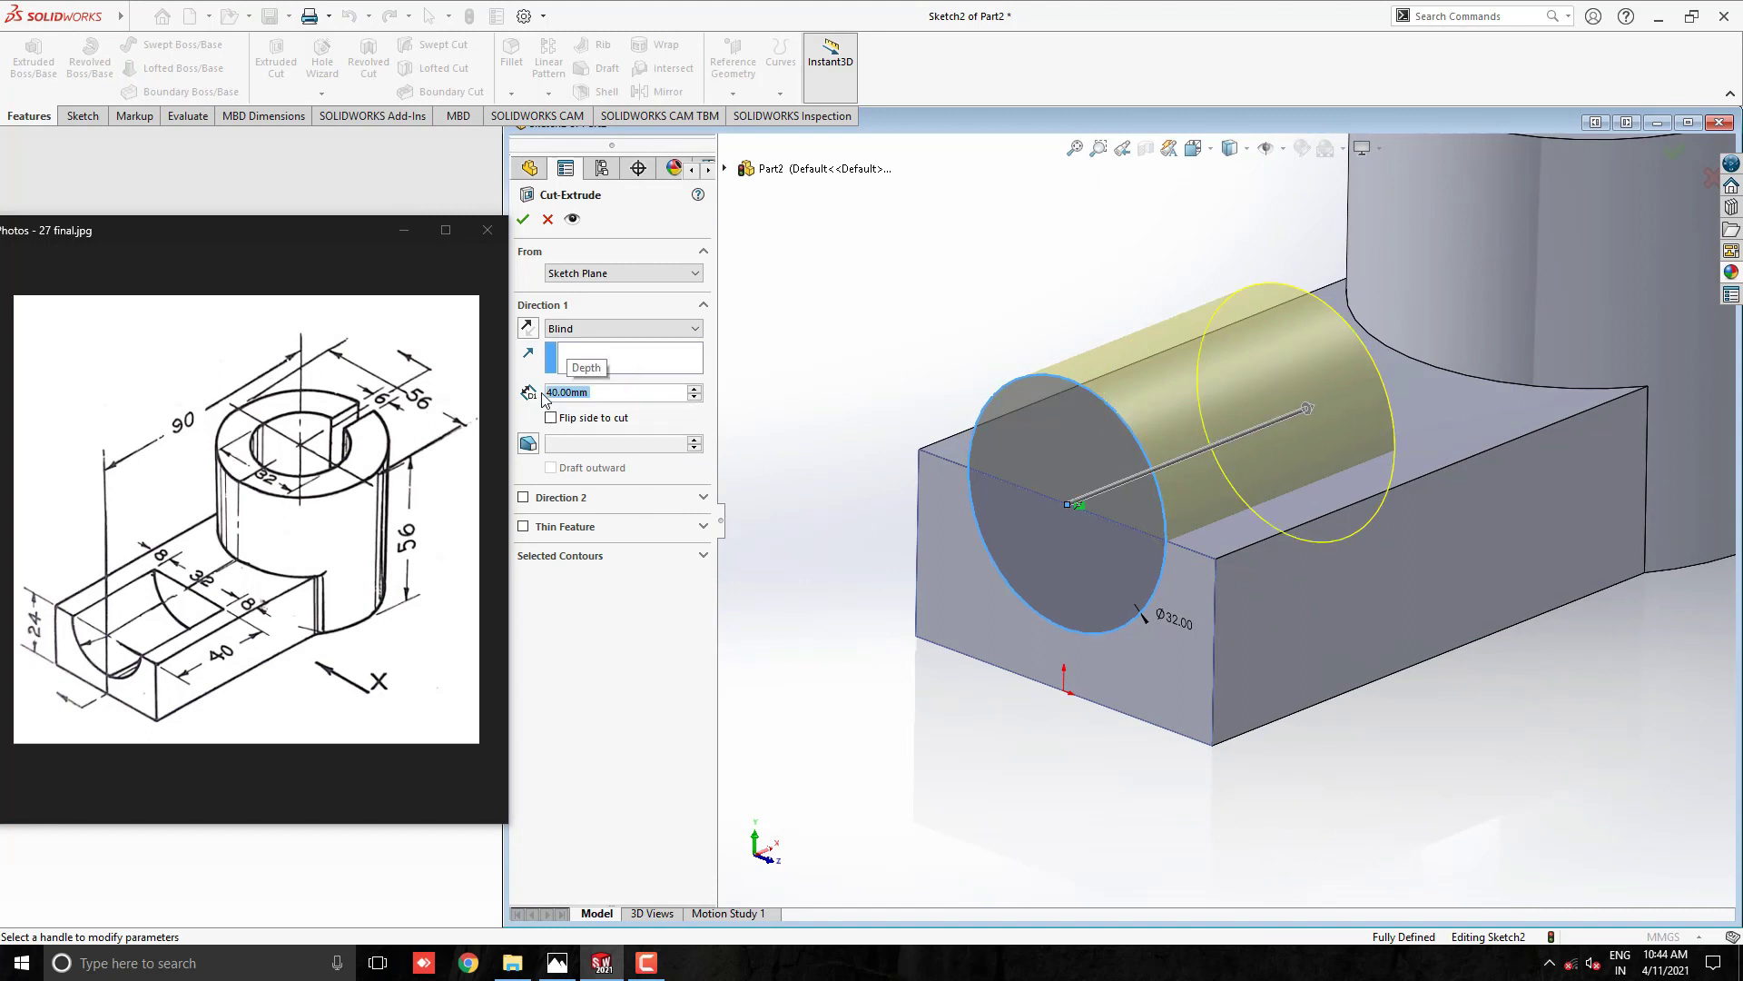
pyautogui.click(524, 219)
pyautogui.moveTo(829, 389); pyautogui.dragTo(937, 463, button='middle')
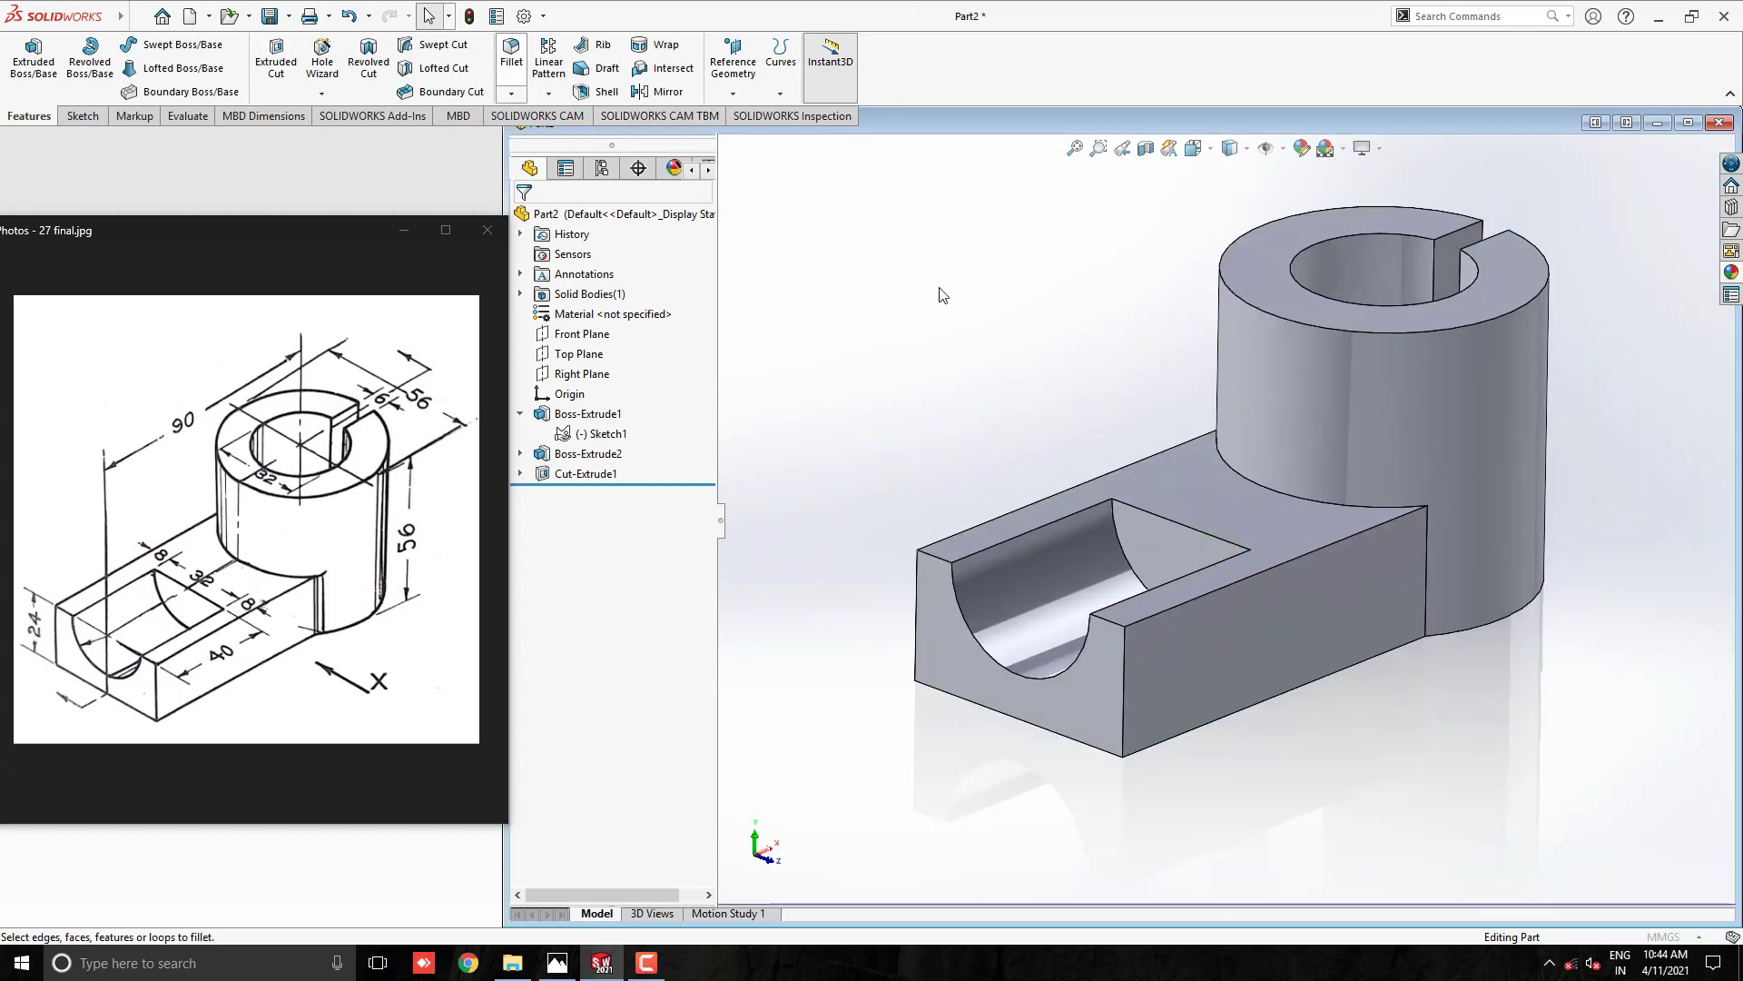
# - Fillet the three junction edges between the base arm and cylinder with a 2.5 mm radius
pyautogui.click(511, 53)
pyautogui.write('2.5')
pyautogui.press('Return')
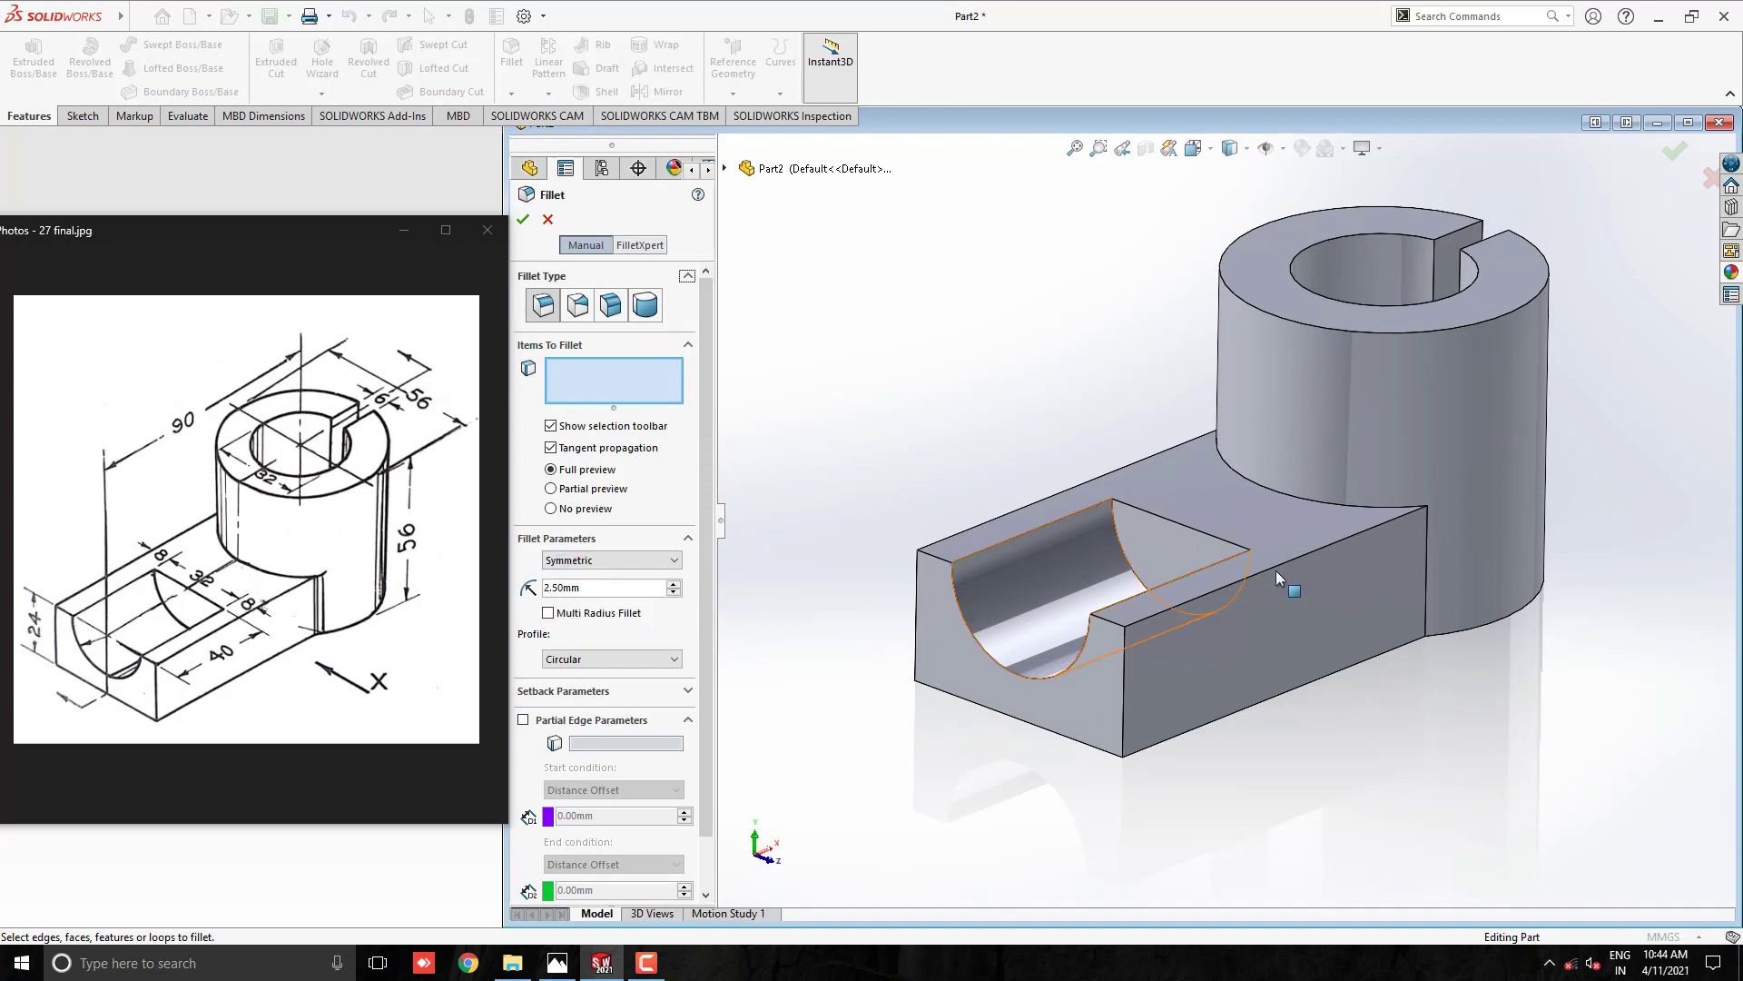
pyautogui.scroll(-3, 1422, 579)
pyautogui.click(1409, 554)
pyautogui.click(1282, 463)
pyautogui.scroll(3, 1282, 463)
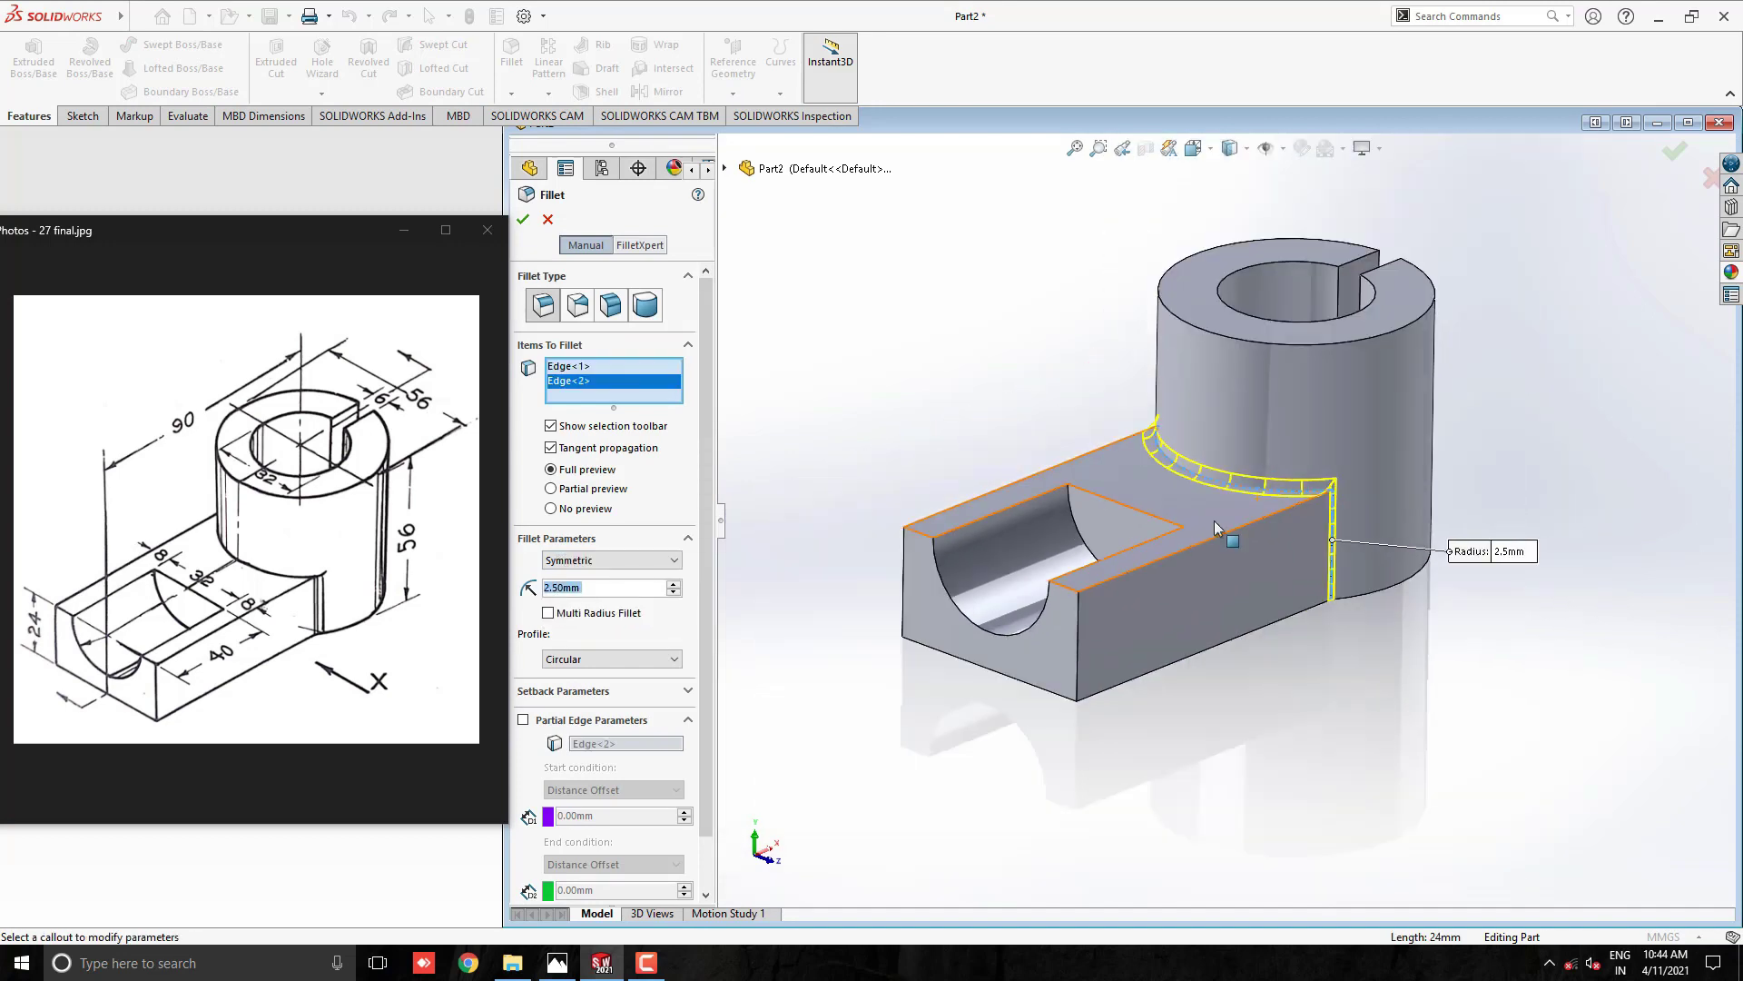
pyautogui.moveTo(1171, 545); pyautogui.dragTo(1349, 548, button='middle')
pyautogui.scroll(-3, 1057, 518)
pyautogui.click(1055, 514)
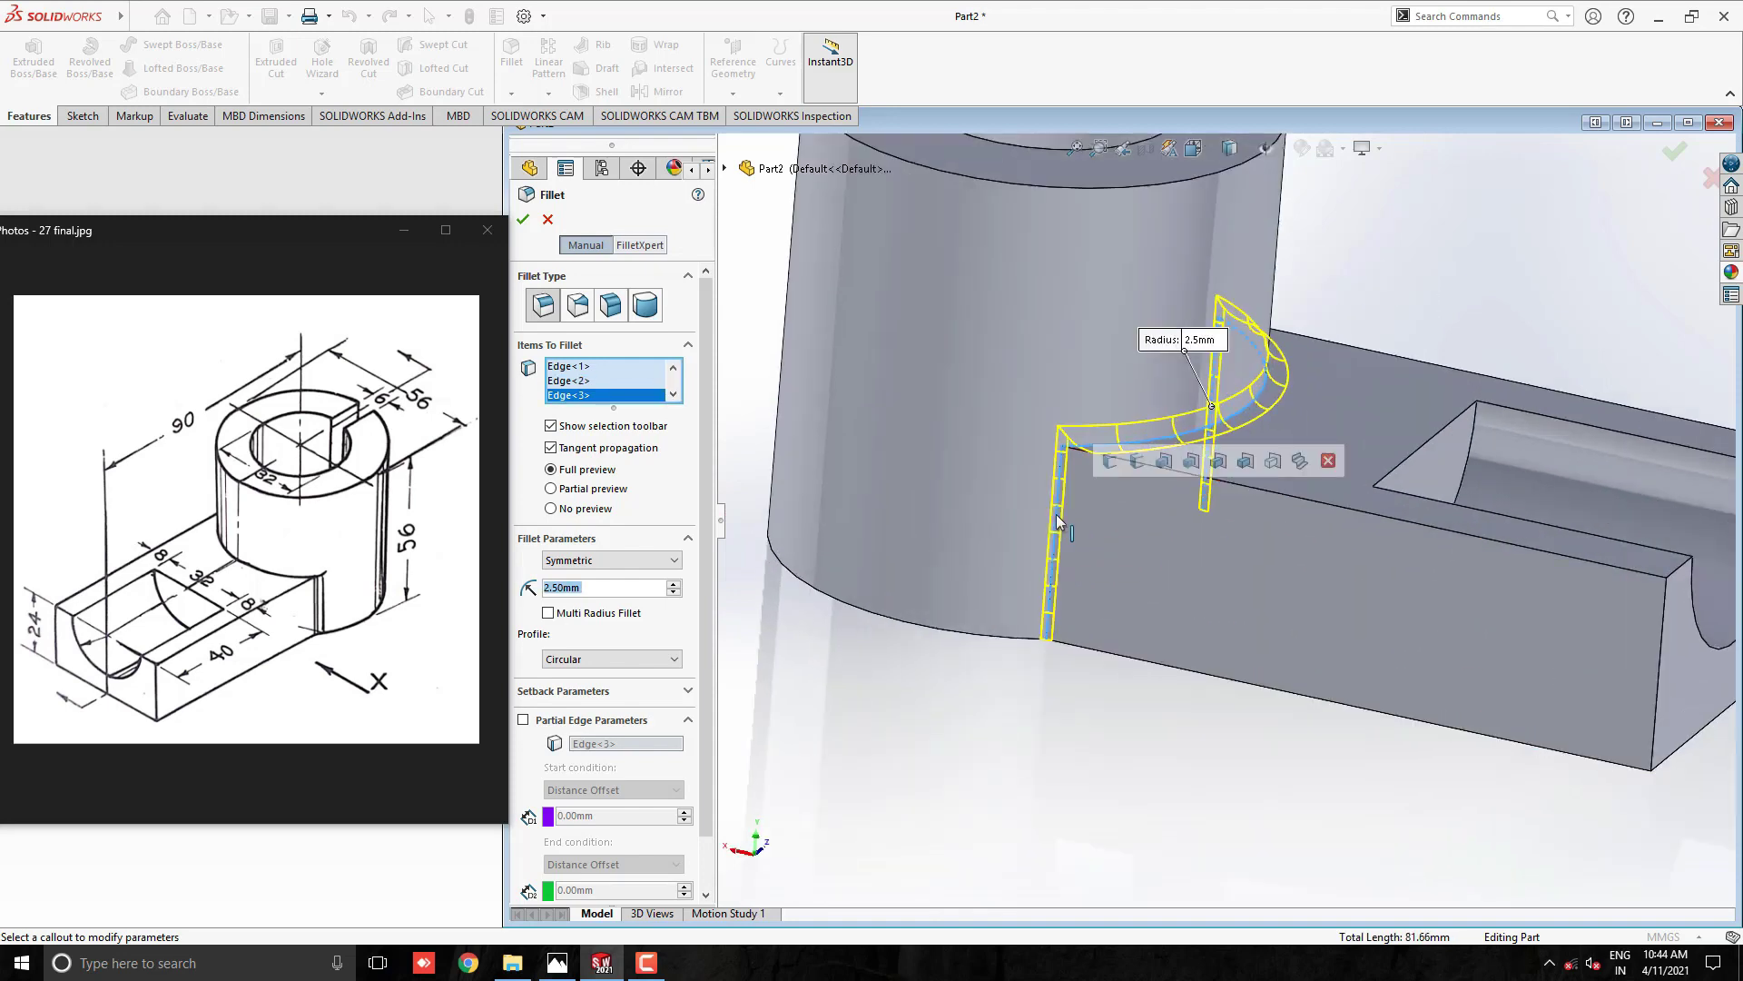
pyautogui.click(523, 218)
pyautogui.scroll(5, 1042, 454)
pyautogui.moveTo(1044, 479); pyautogui.dragTo(1012, 378, button='middle')
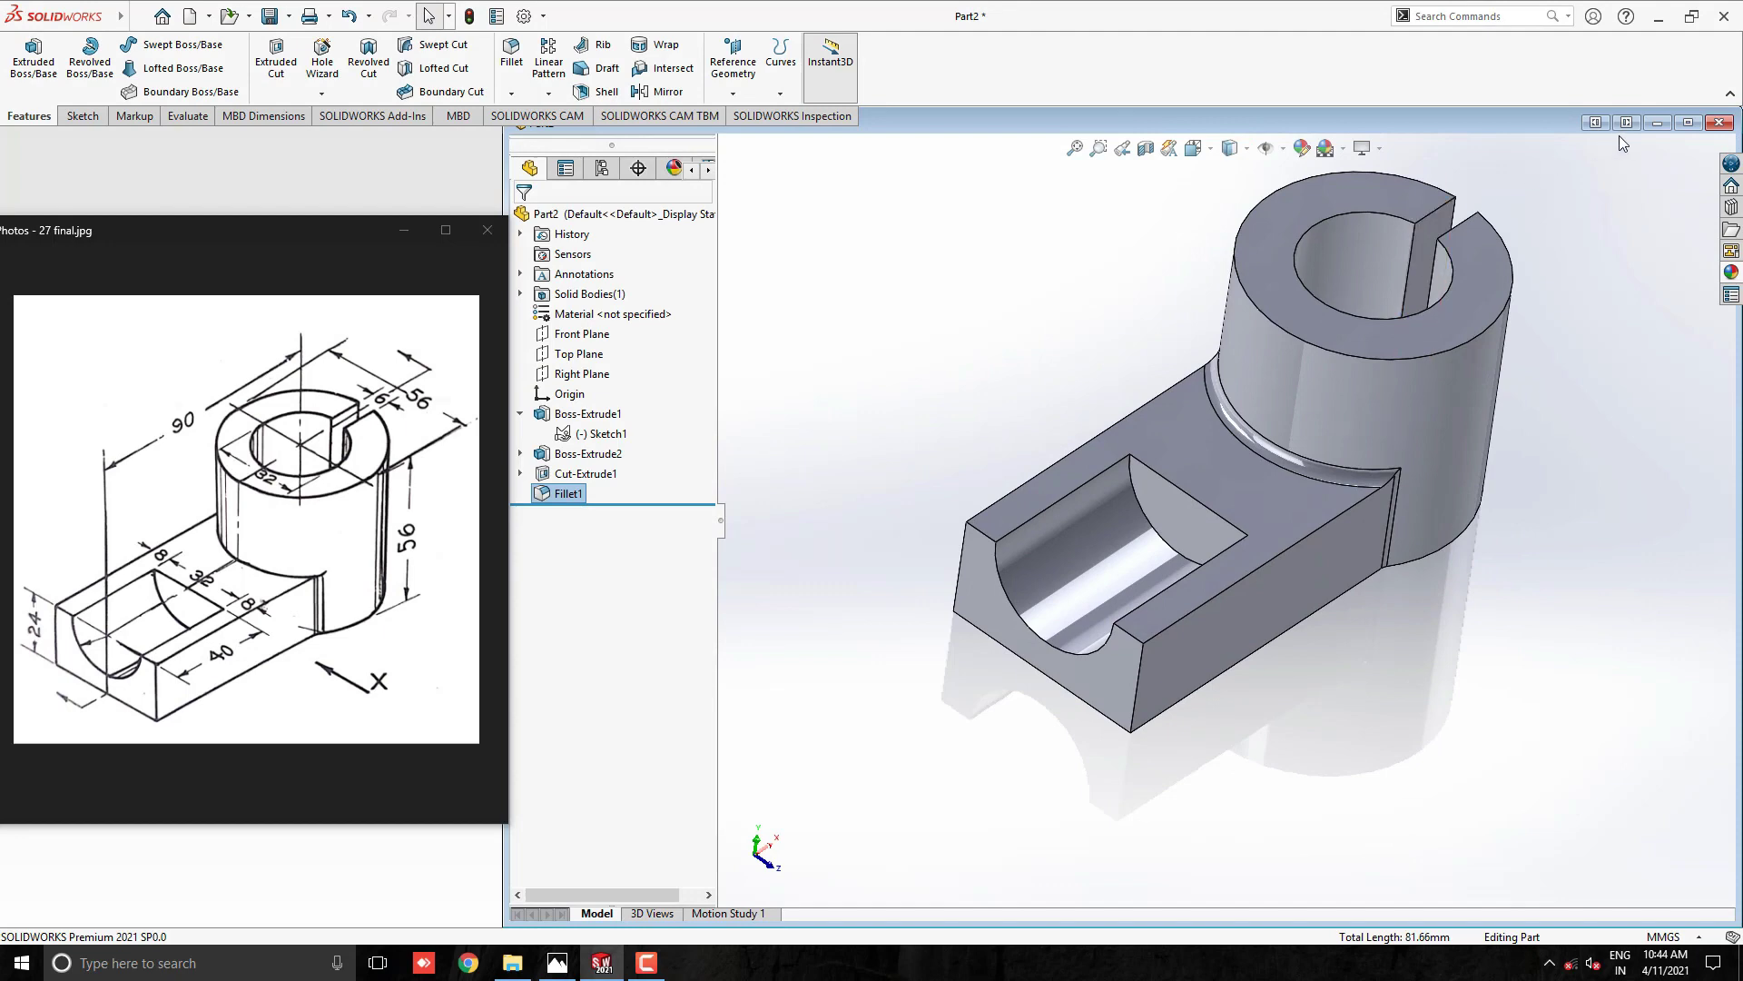
# - Maximize the SOLIDWORKS window and close the reference drawing in Photos
pyautogui.click(1688, 123)
pyautogui.click(419, 227)
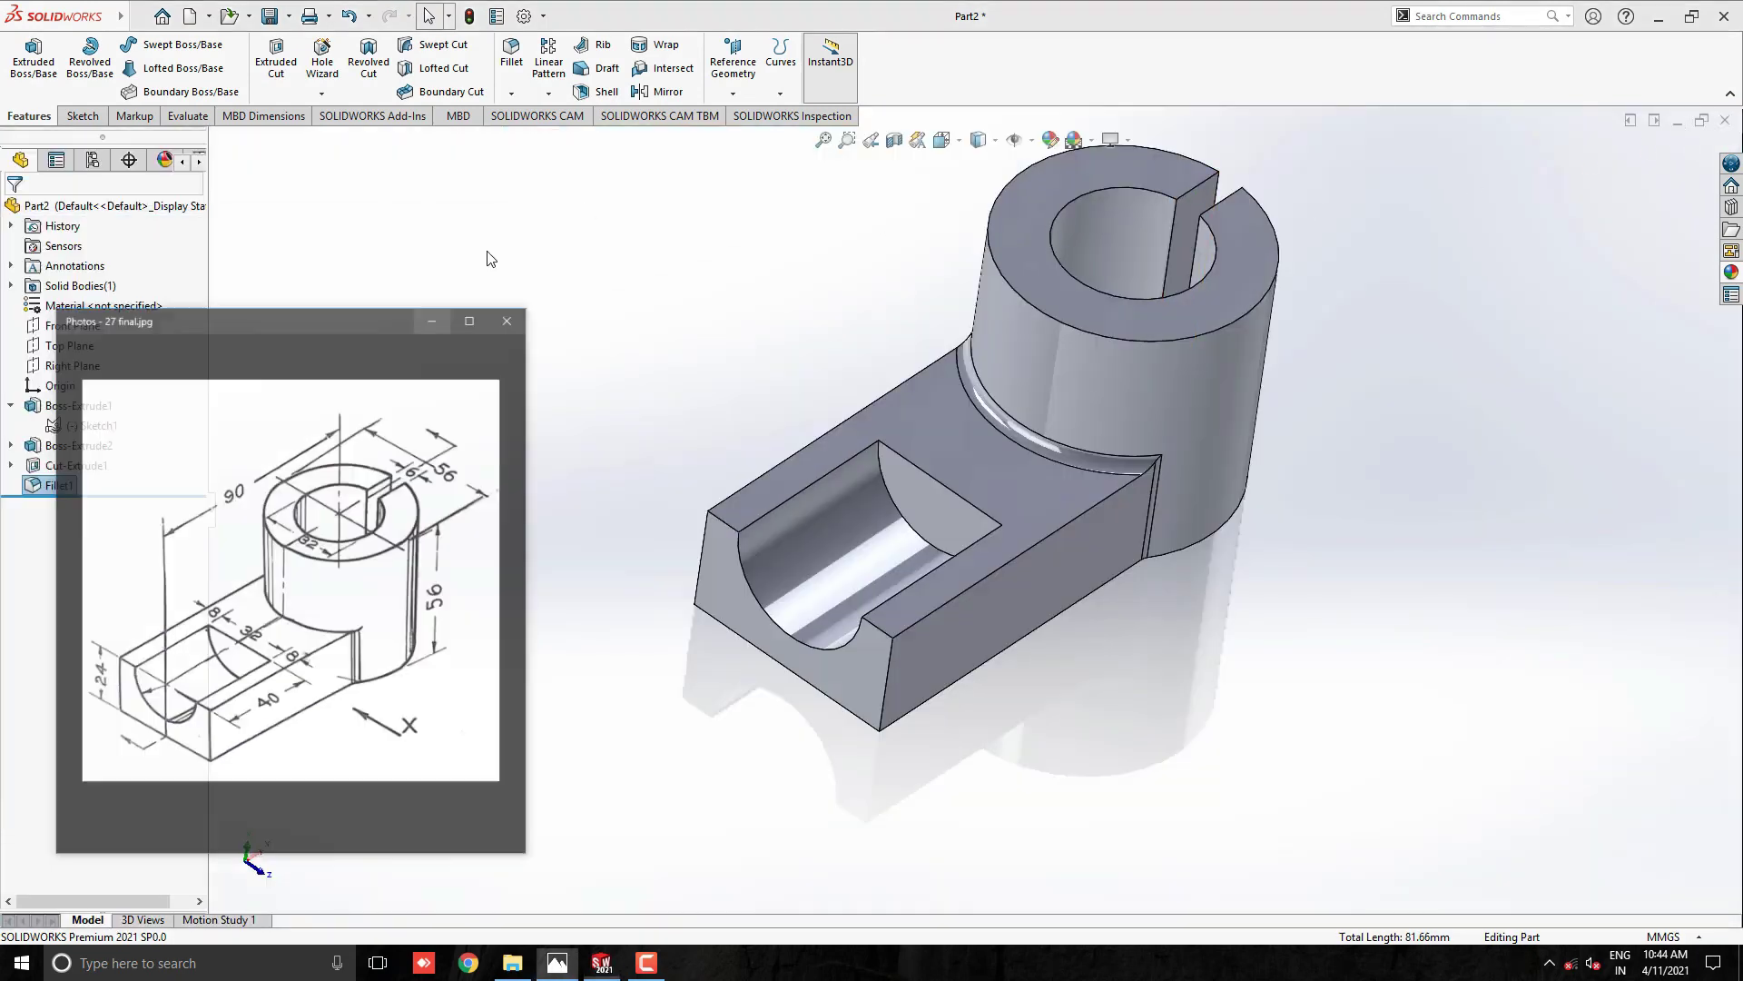
pyautogui.moveTo(1164, 418); pyautogui.dragTo(1075, 376, button='middle')
pyautogui.scroll(-3, 1076, 376)
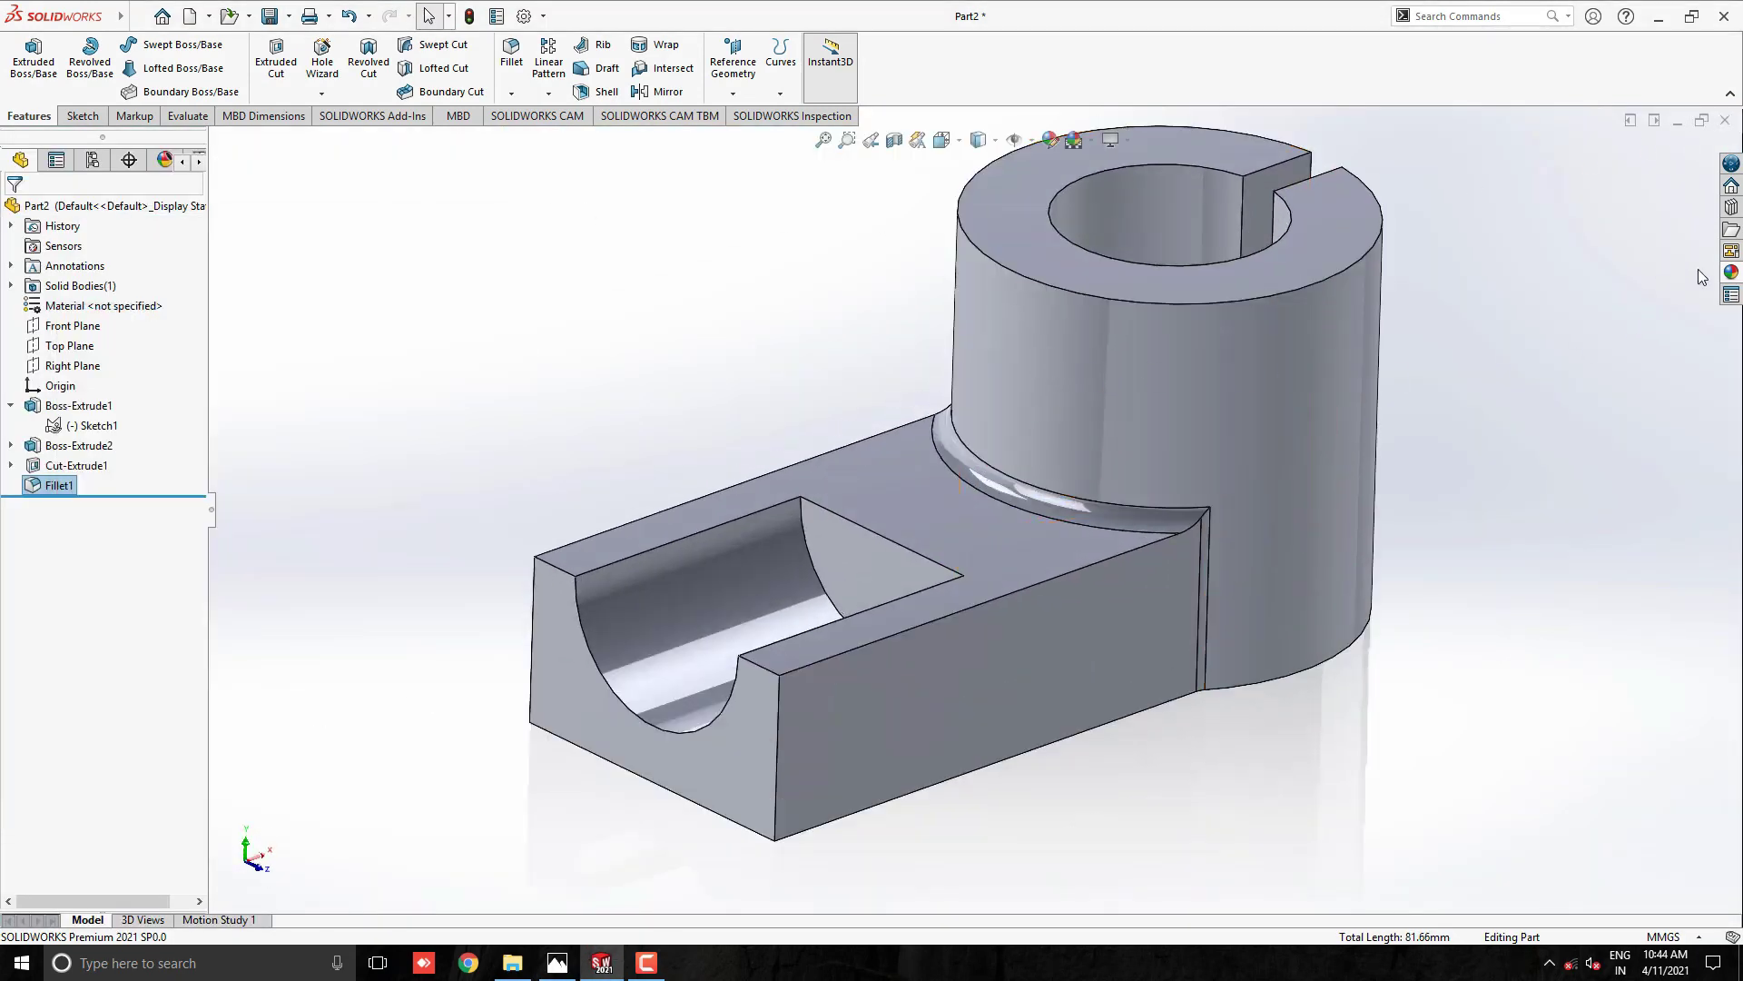
# - Apply the Metal > Zinc cast zinc appearance to the whole part
pyautogui.click(1731, 273)
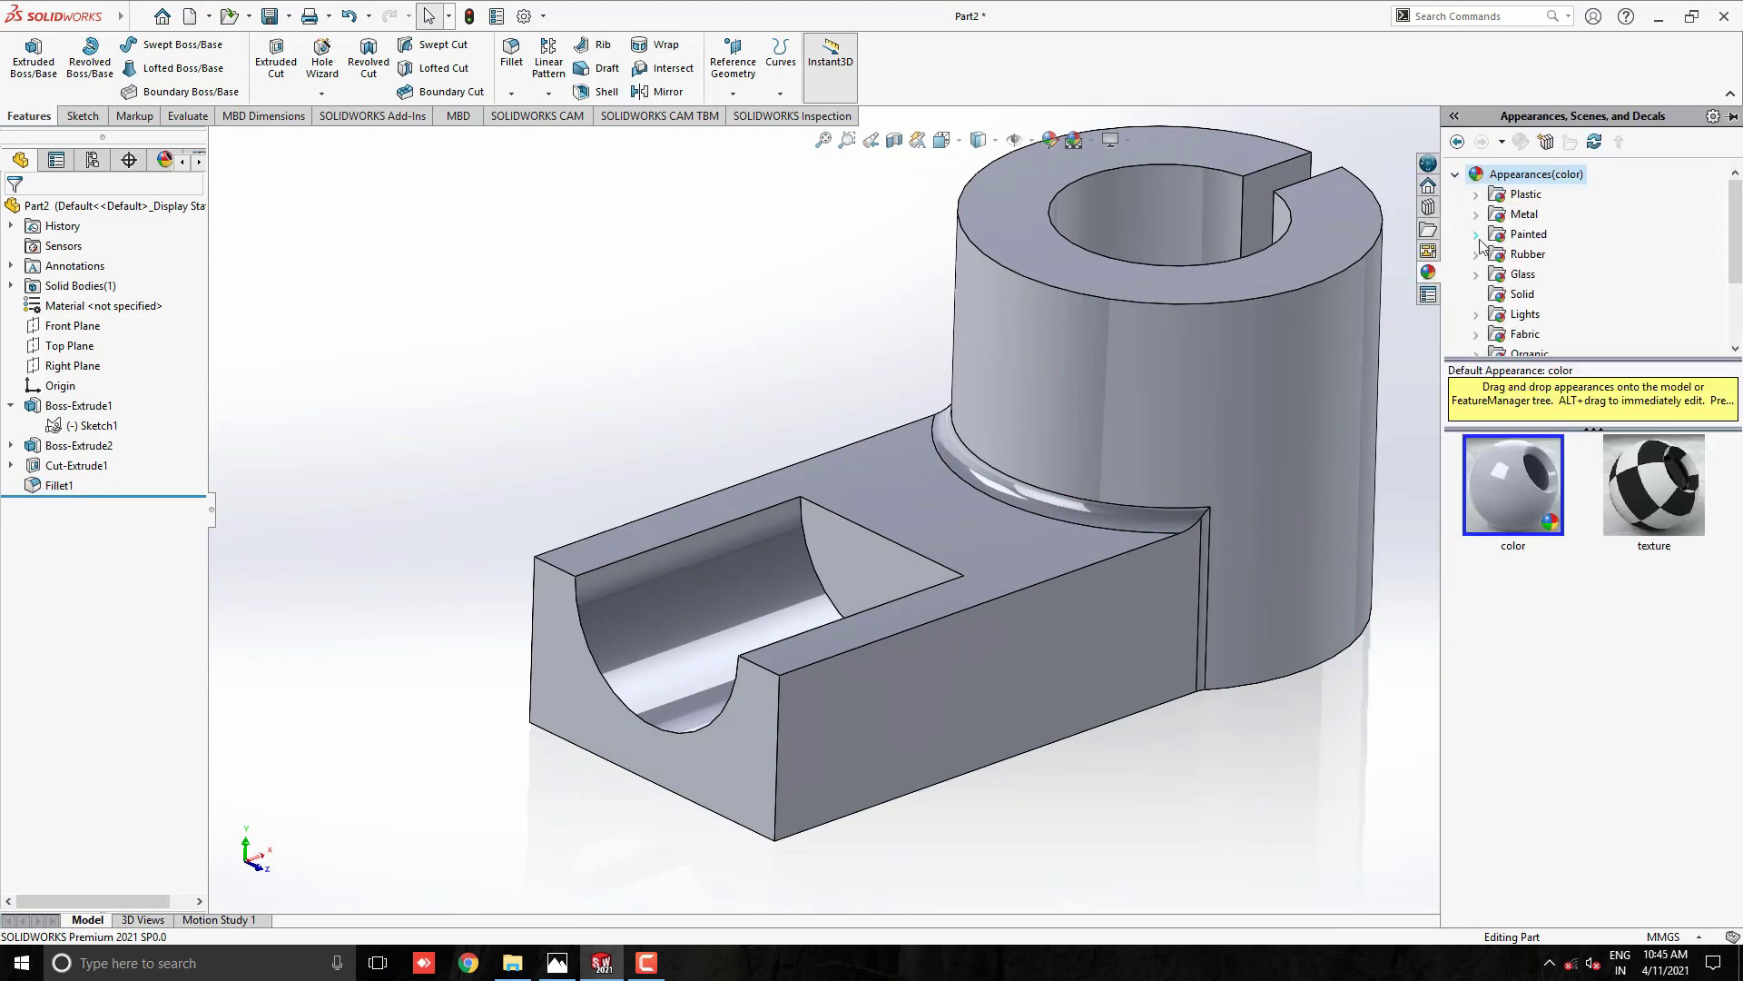
pyautogui.click(1476, 215)
pyautogui.click(1542, 273)
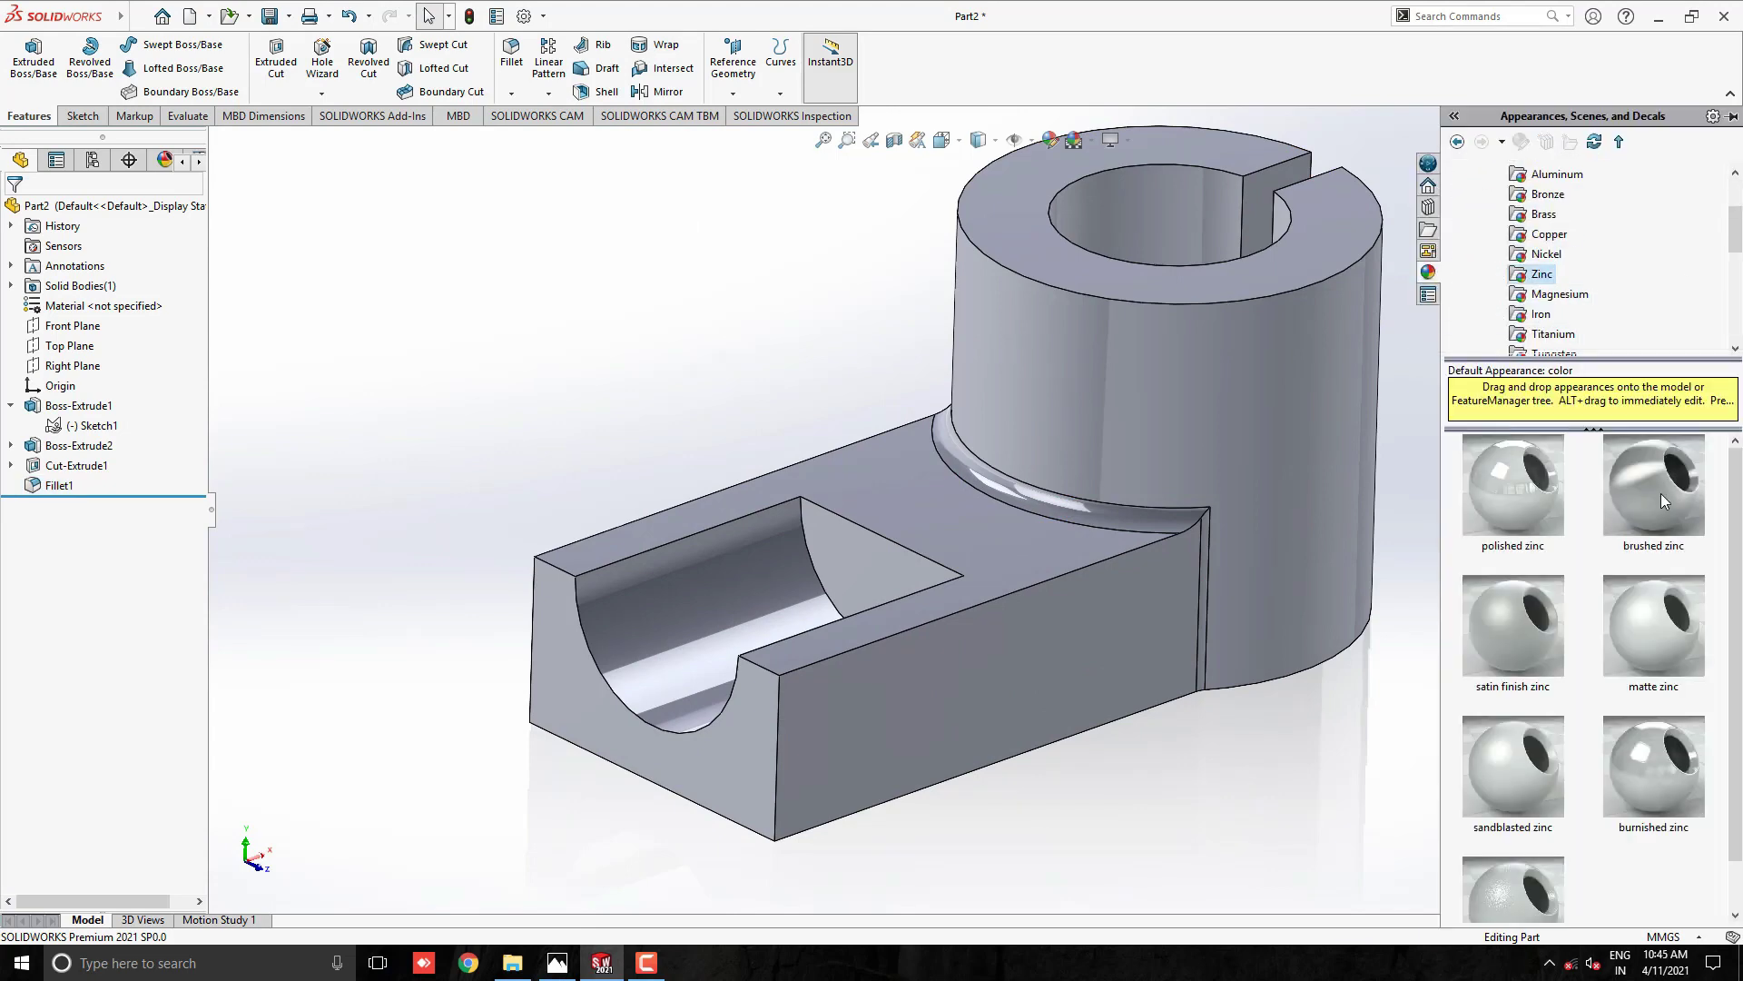
pyautogui.scroll(-1, 1543, 726)
pyautogui.click(1487, 836)
pyautogui.moveTo(1487, 836); pyautogui.dragTo(1171, 454)
pyautogui.moveTo(1318, 476); pyautogui.dragTo(1148, 473, button='middle')
pyautogui.press('space')
pyautogui.click(786, 586)
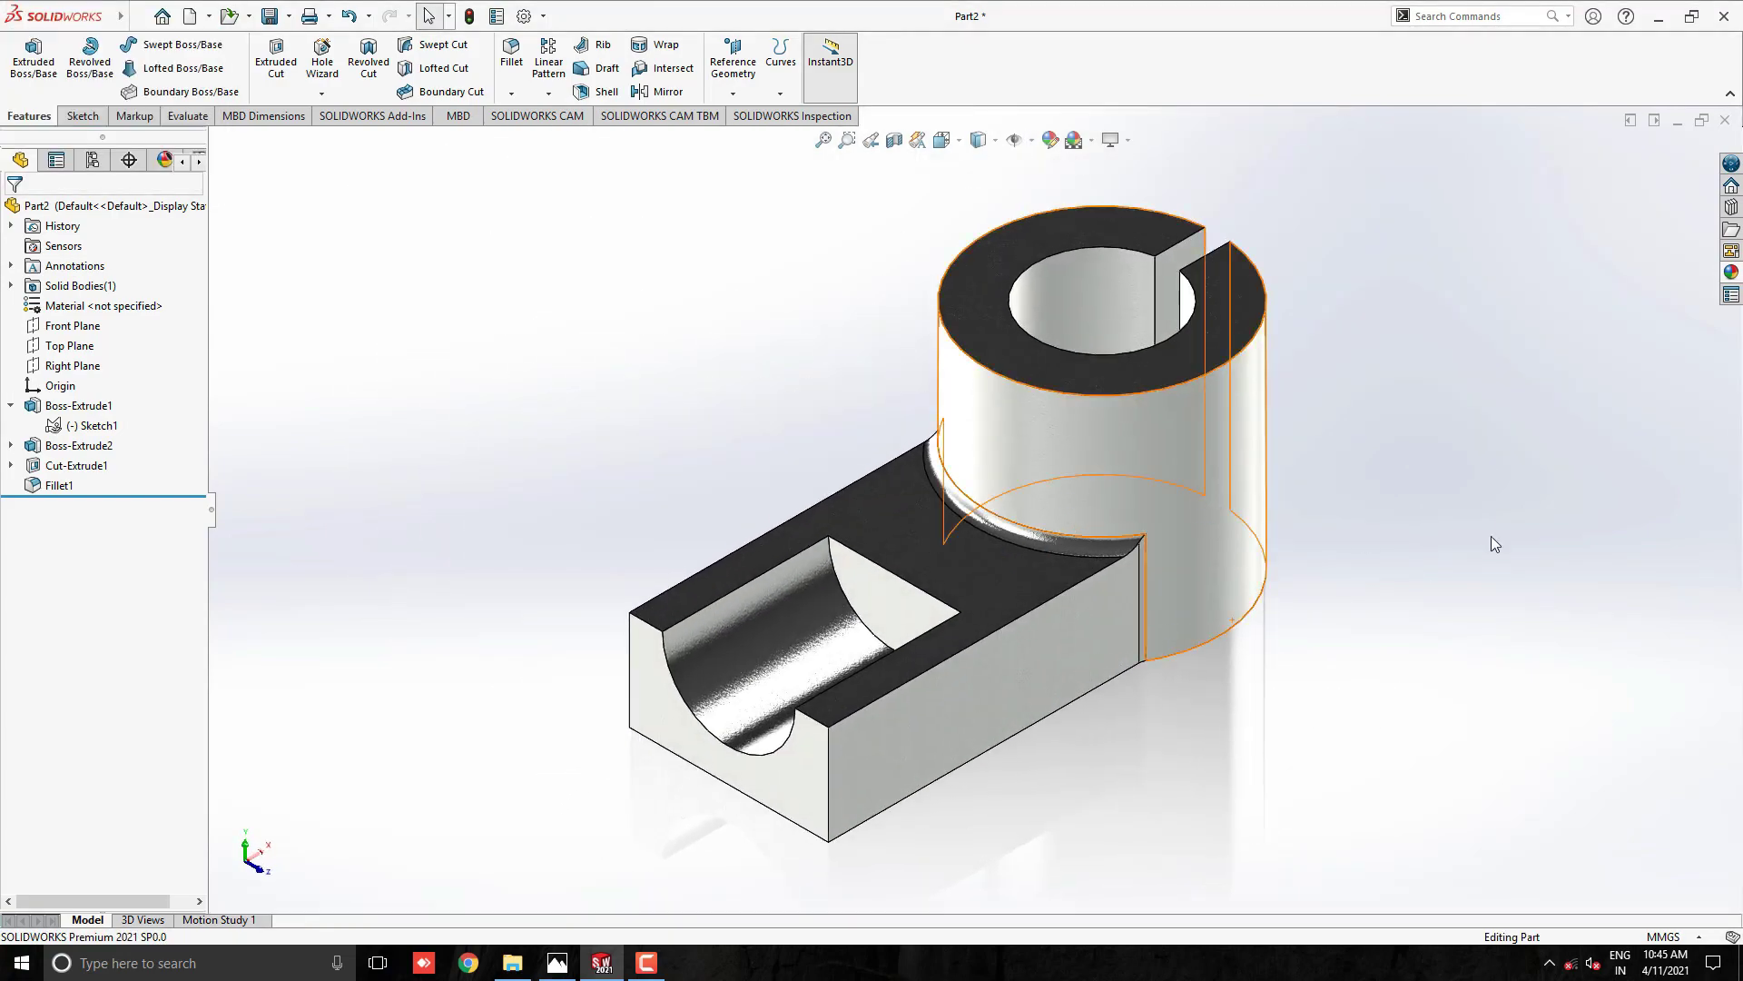
pyautogui.moveTo(1282, 598); pyautogui.dragTo(1067, 626, button='middle')
pyautogui.scroll(4, 1001, 510)
pyautogui.moveTo(1001, 510); pyautogui.dragTo(1028, 462, button='middle')
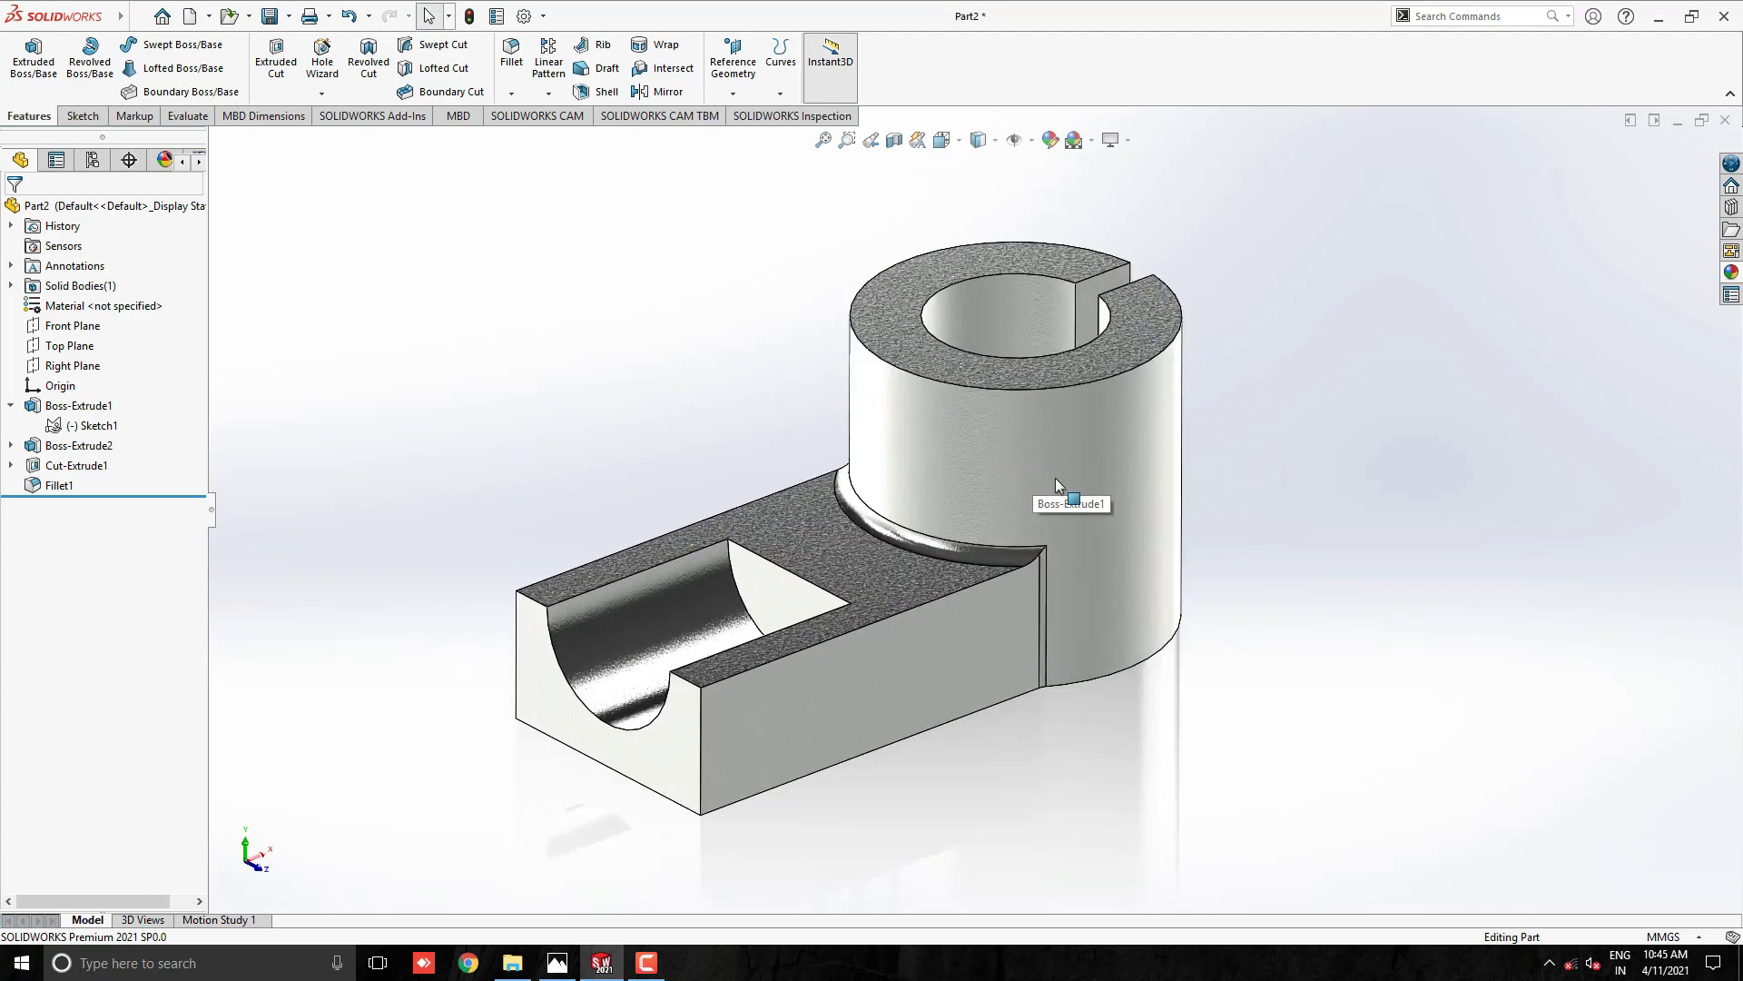
pyautogui.press('space')
pyautogui.click(723, 558)
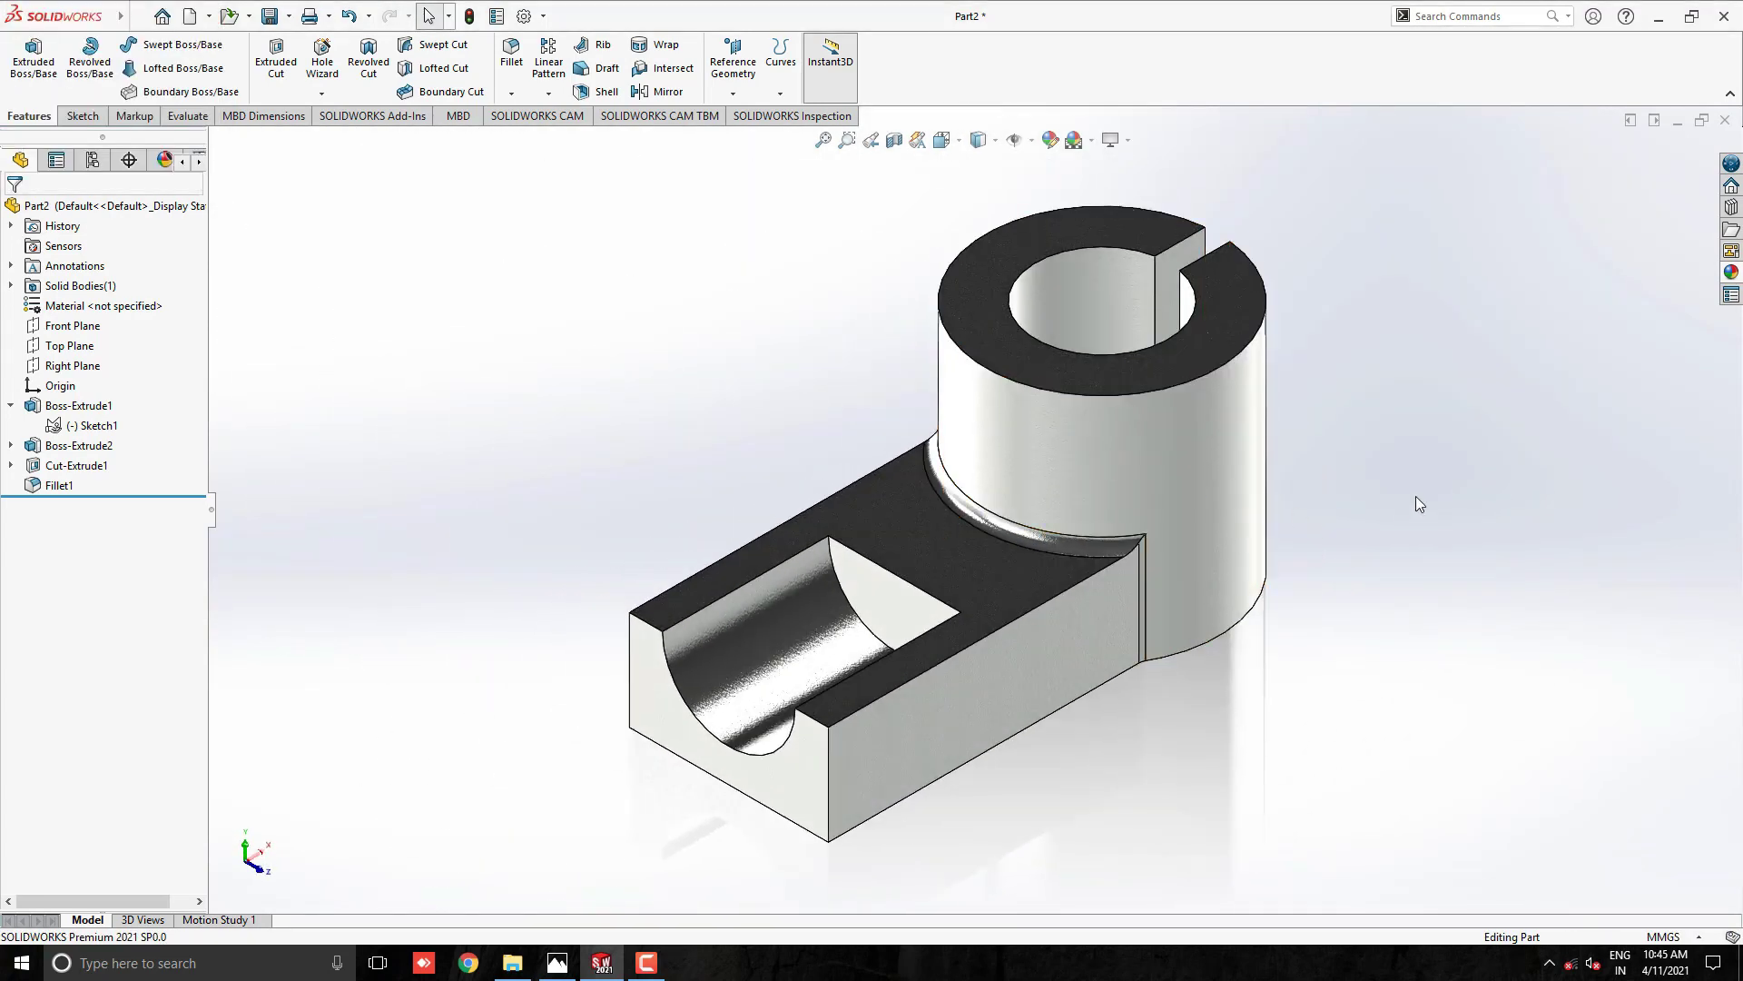